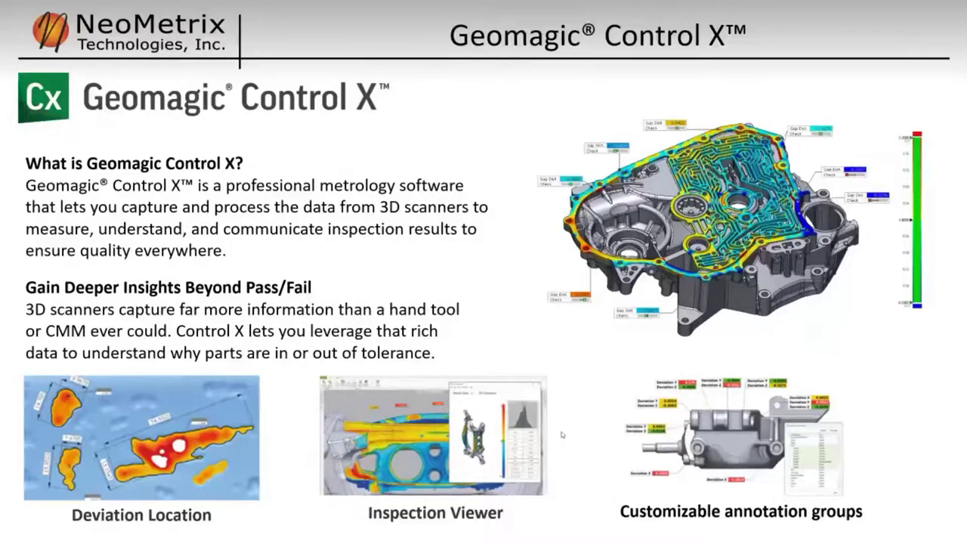
Advance past the Easy to Learn slide to the embedded Control X demo video.
{"action": "key", "text": "Right"}
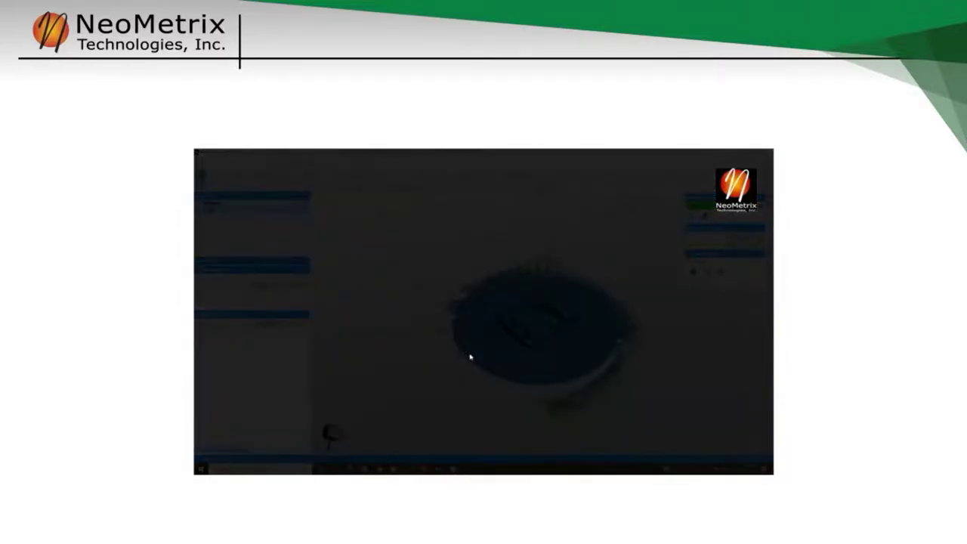
Switch from the slideshow to the Geomagic Control X 2022 window with Alt+Tab.
{"action": "key", "text": "alt+Tab"}
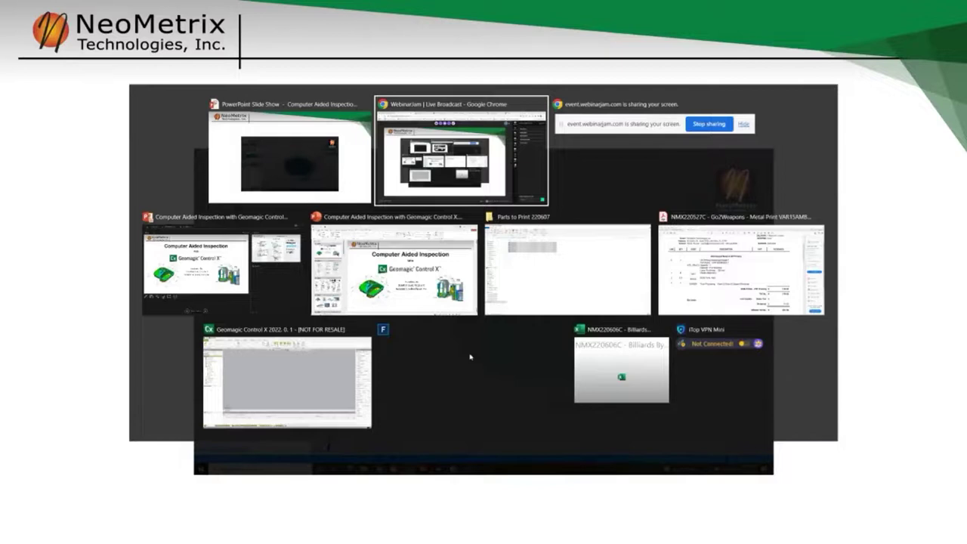
{"action": "key", "text": "alt+Tab"}
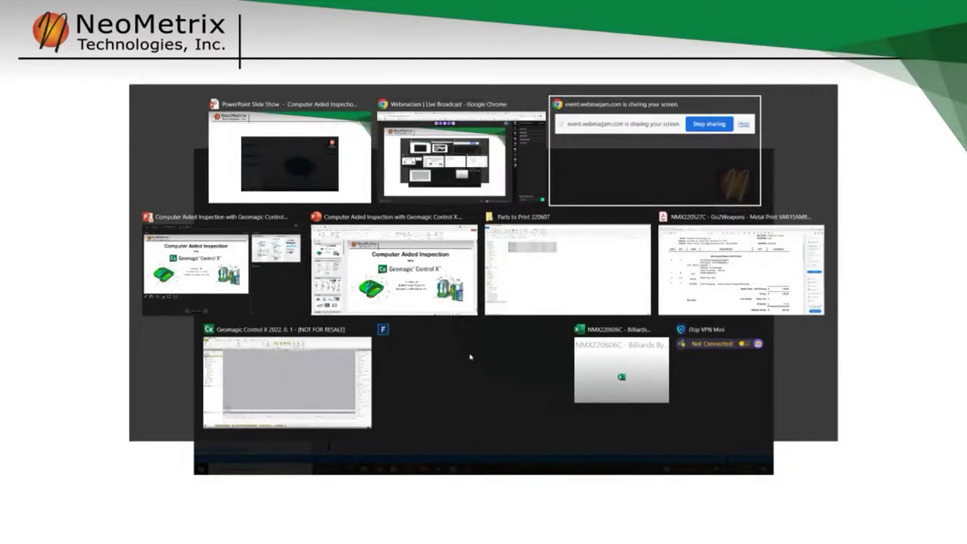
{"action": "key", "text": "alt+Tab"}
{"action": "key", "text": "alt+Tab"}
{"action": "key", "text": "alt+Tab"}
{"action": "key", "text": "alt+Tab"}
{"action": "key", "text": "alt+Tab"}
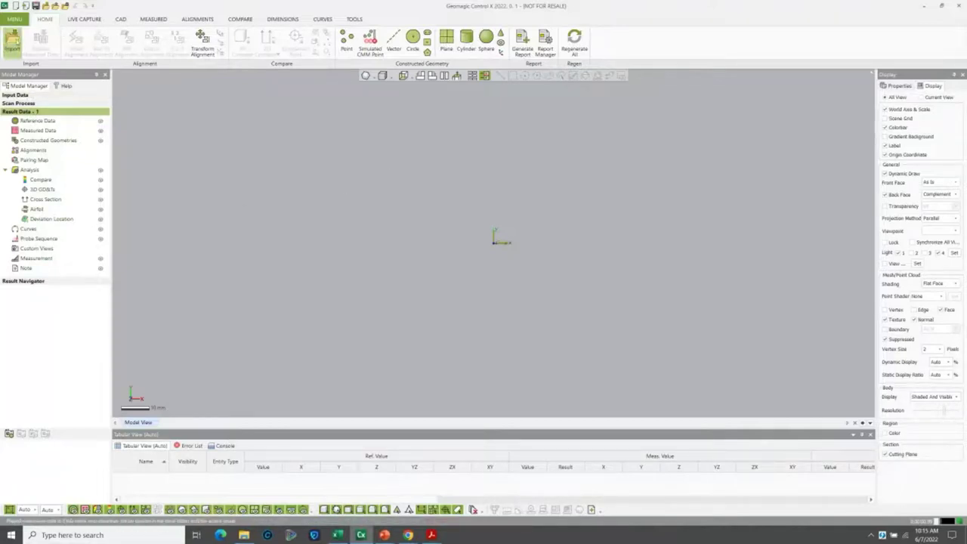
Import Demo Part Nominal.stp as the nominal CAD model with Import Only.
{"action": "left_click", "coordinate": [12, 44]}
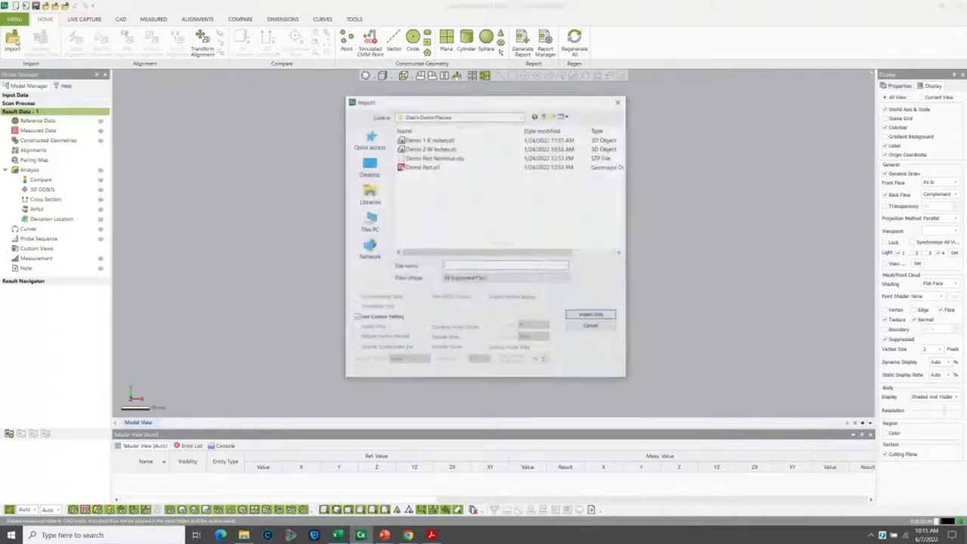
{"action": "left_click", "coordinate": [446, 158]}
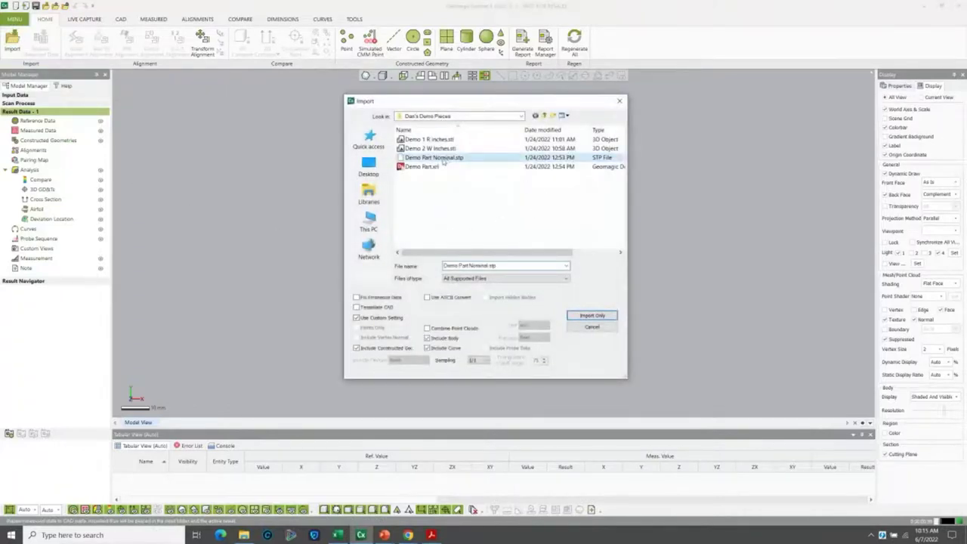
{"action": "left_click", "coordinate": [592, 316]}
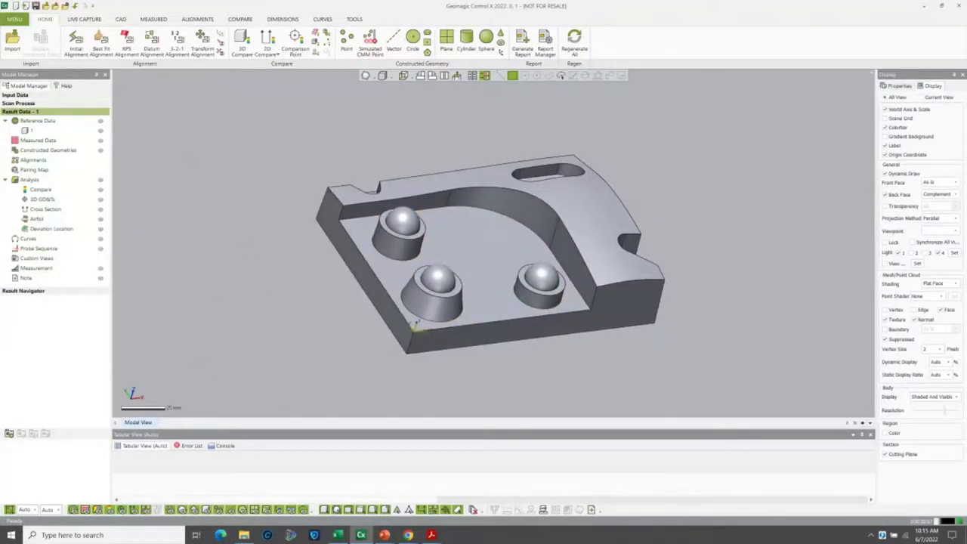
Import Demo 1 R inches.stl as a full mesh in inches as measured data.
{"action": "left_click", "coordinate": [12, 42]}
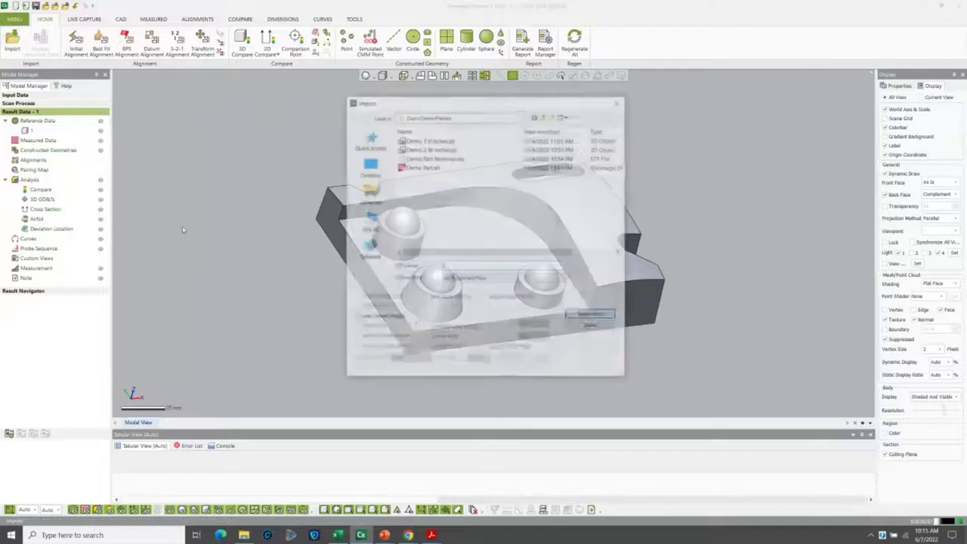
{"action": "left_click", "coordinate": [448, 141]}
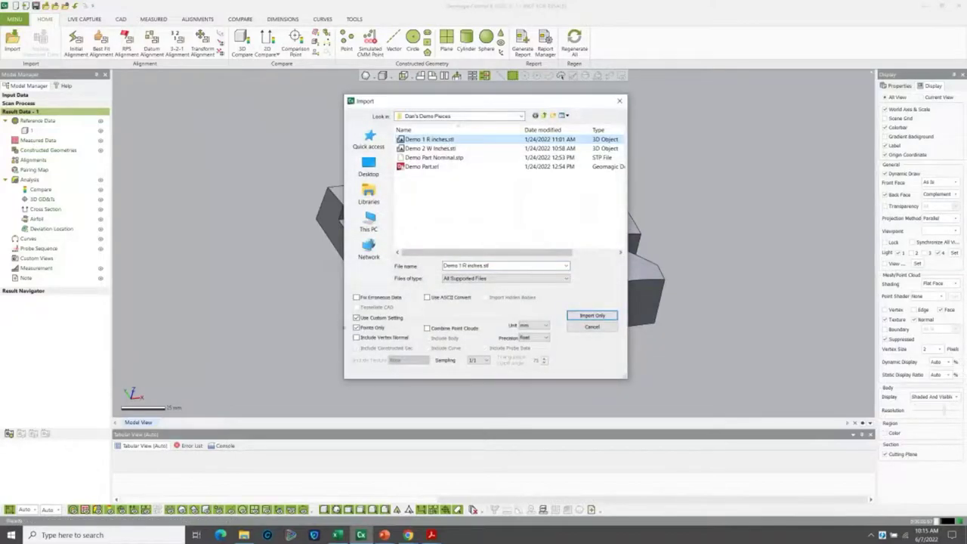
{"action": "left_click", "coordinate": [356, 327]}
{"action": "left_click", "coordinate": [543, 325]}
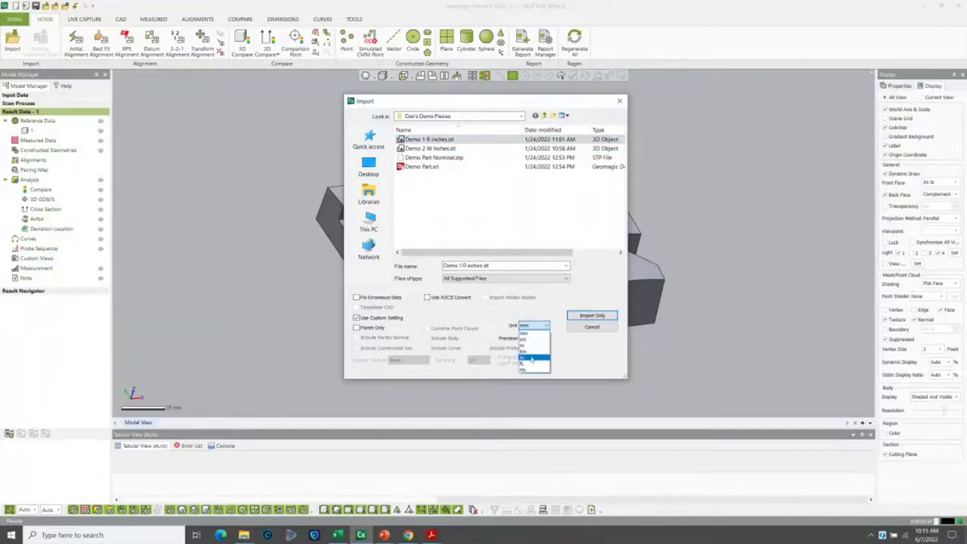
{"action": "left_click", "coordinate": [530, 360]}
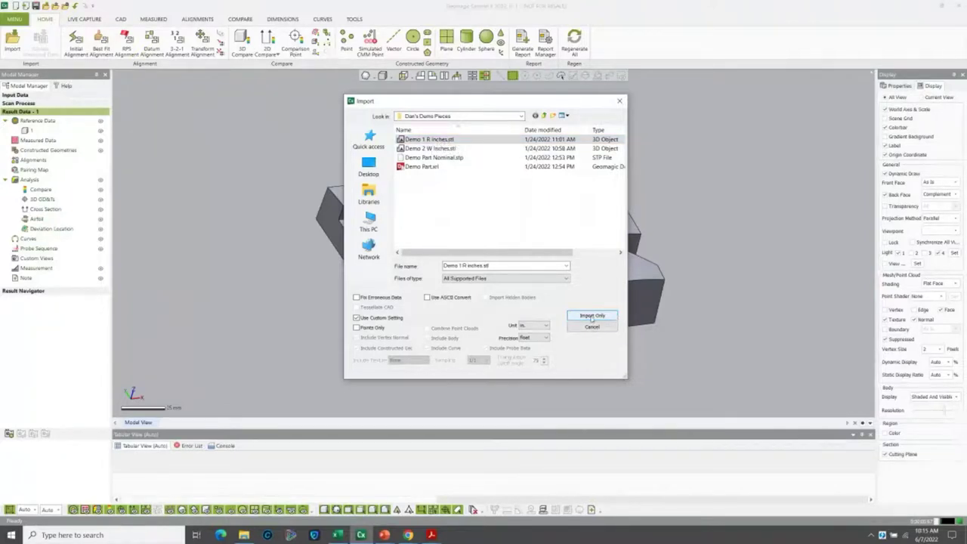
{"action": "left_click", "coordinate": [592, 316]}
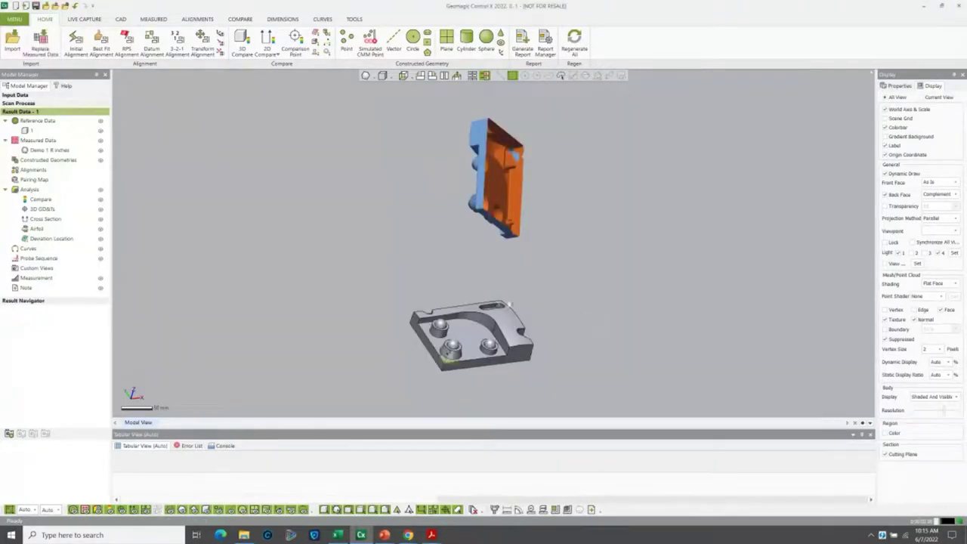
Run a Quick Initial Alignment of the scan onto the CAD part, giving RMS 0.0705.
{"action": "right_click_drag", "start_coordinate": [384, 212], "coordinate": [544, 223]}
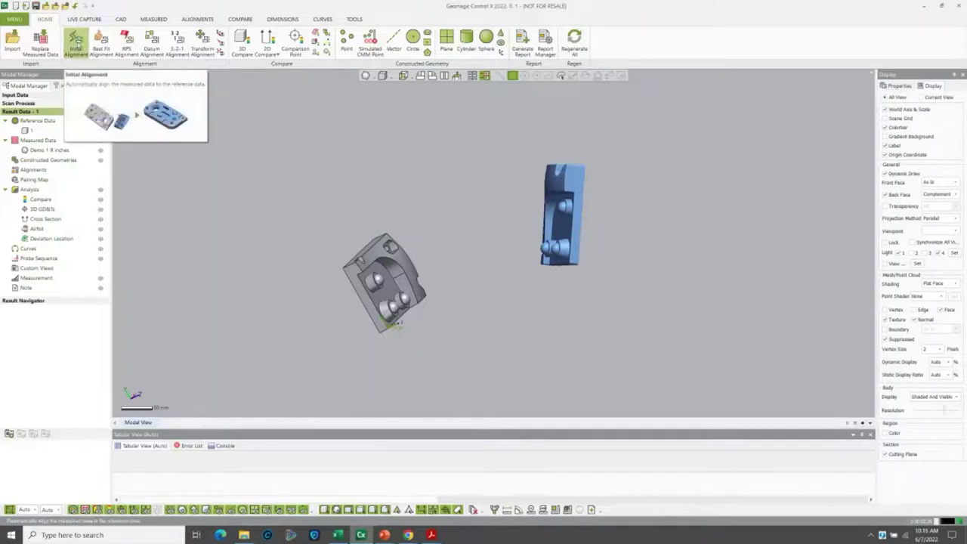
{"action": "left_click", "coordinate": [76, 44]}
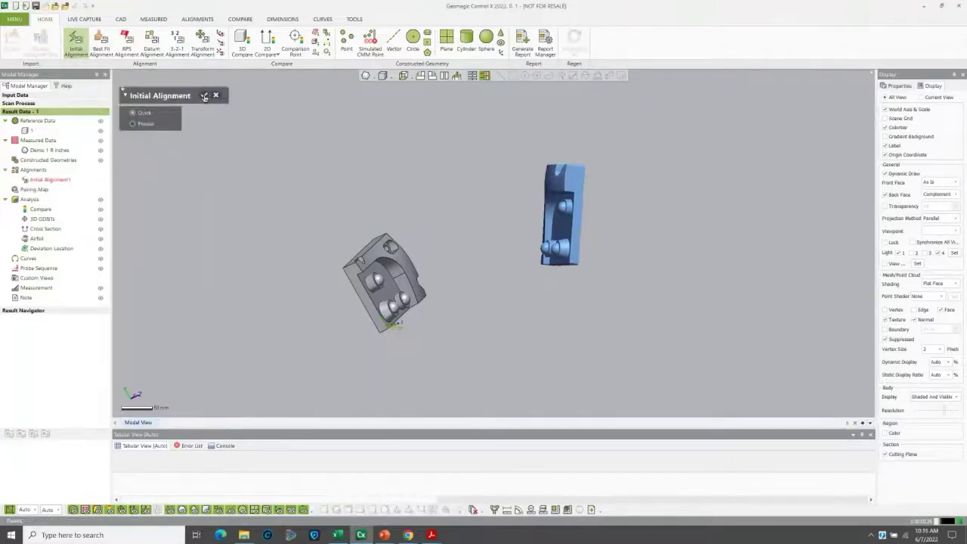
{"action": "left_click", "coordinate": [204, 97]}
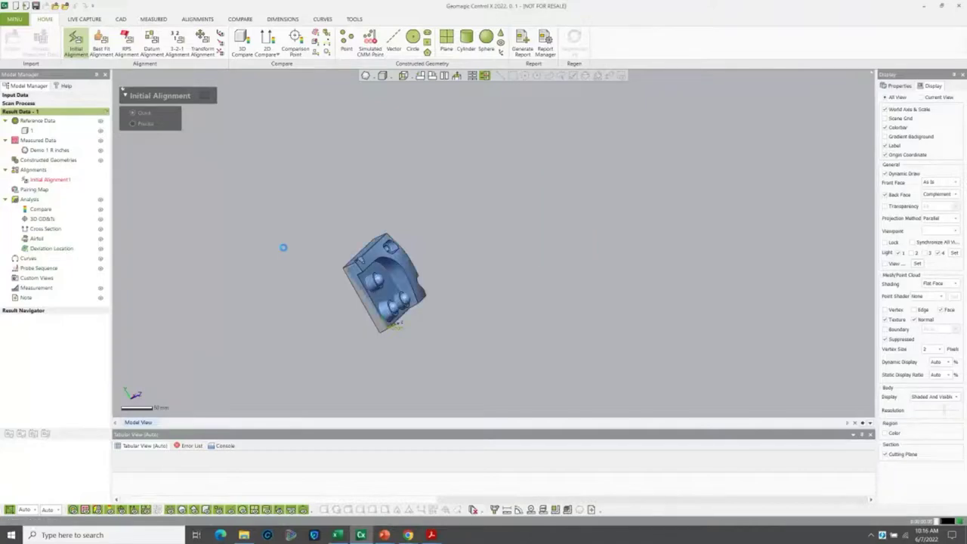
{"action": "right_click_drag", "start_coordinate": [468, 275], "coordinate": [350, 250]}
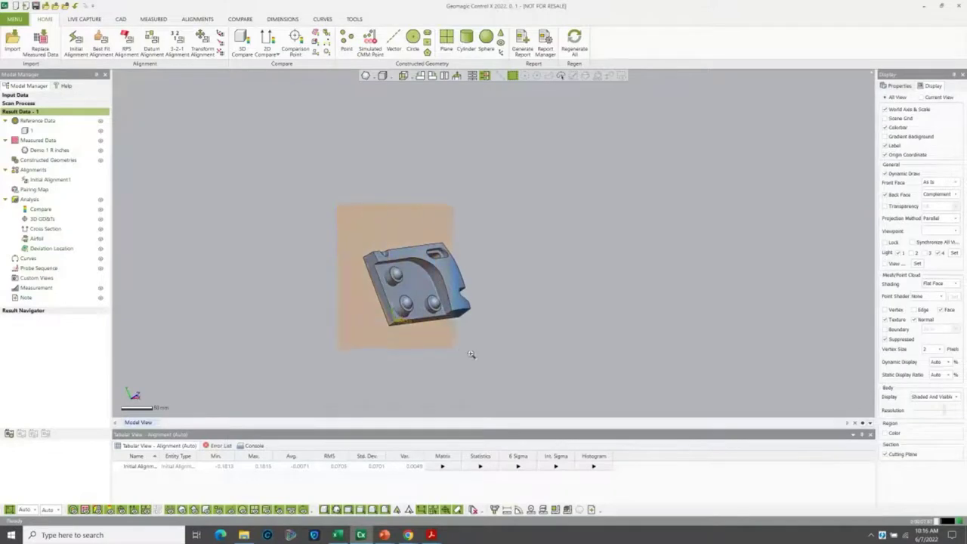
{"action": "scroll", "coordinate": [513, 344], "scroll_direction": "up", "scroll_amount": 5}
{"action": "scroll", "coordinate": [519, 341], "scroll_direction": "down", "scroll_amount": 5}
{"action": "right_click_drag", "start_coordinate": [380, 270], "coordinate": [345, 261]}
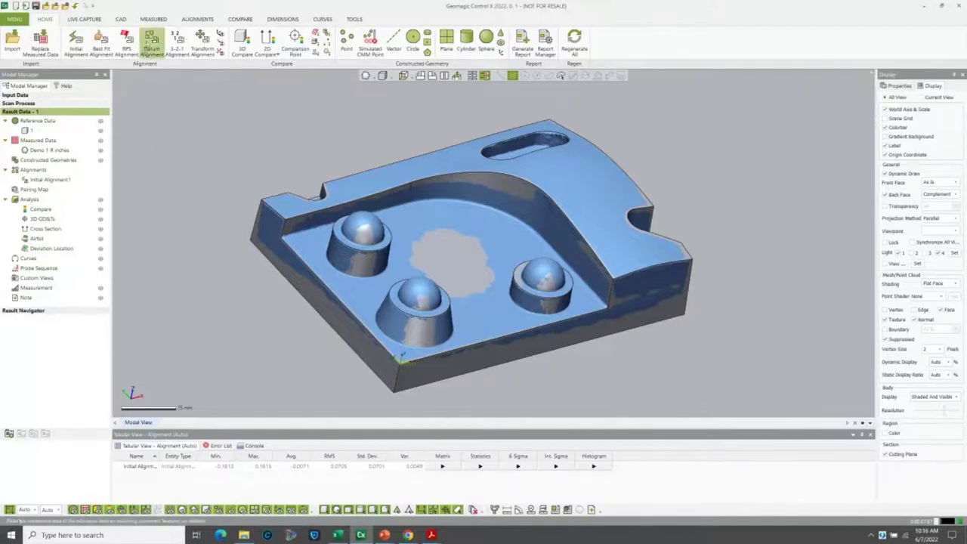
Create Datum Alignment1 from plane pairs on the floor, right side and left side faces.
{"action": "left_click", "coordinate": [151, 39]}
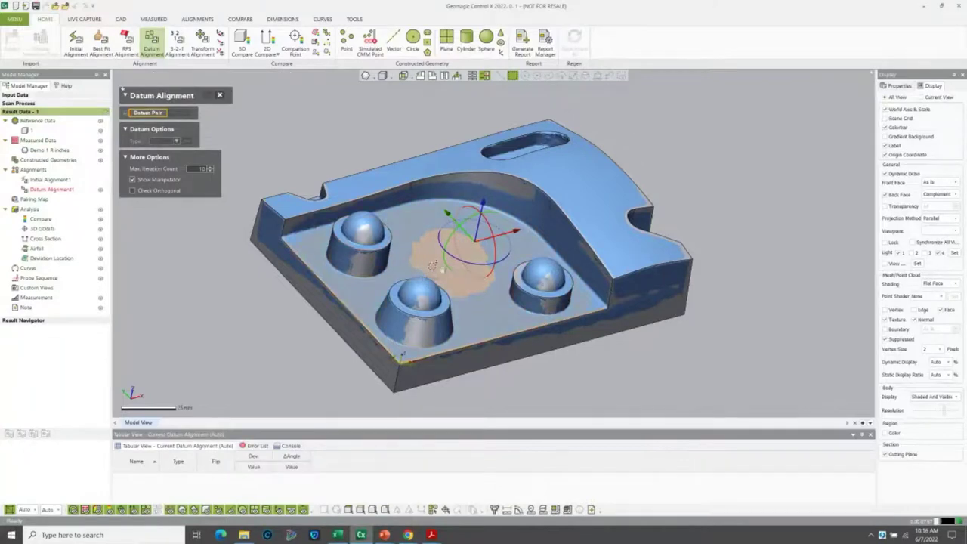
{"action": "left_click", "coordinate": [433, 266]}
{"action": "right_click_drag", "start_coordinate": [586, 310], "coordinate": [565, 389]}
{"action": "left_click", "coordinate": [640, 283]}
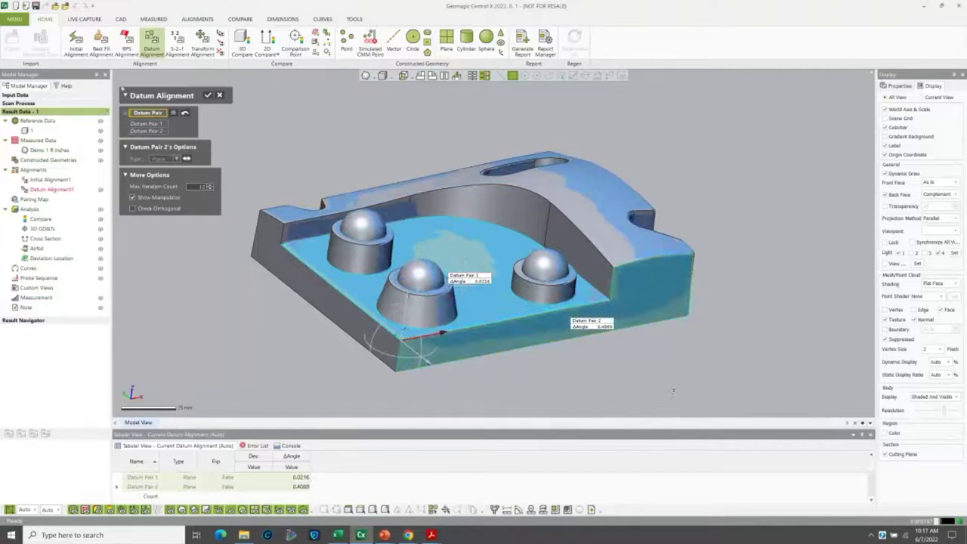
{"action": "right_click_drag", "start_coordinate": [694, 369], "coordinate": [695, 380]}
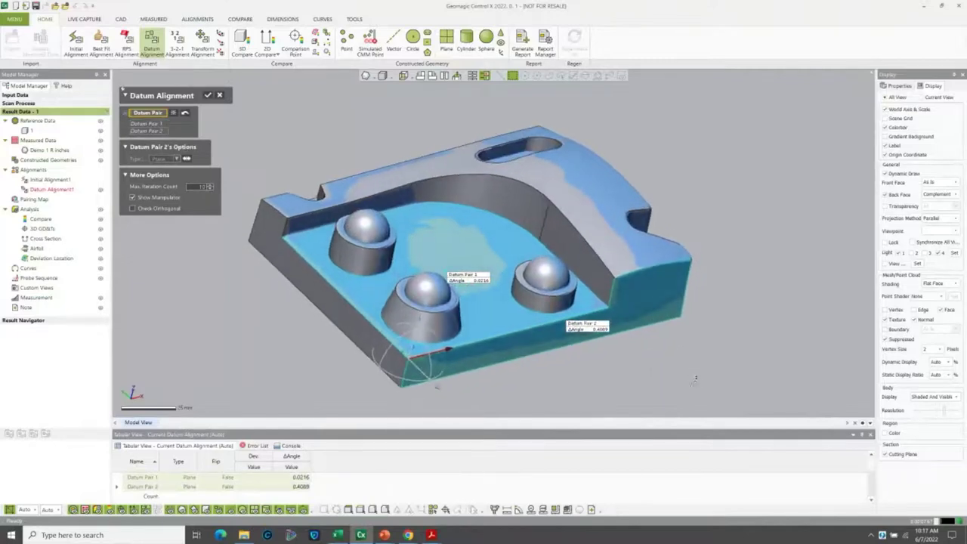
{"action": "left_click", "coordinate": [321, 287]}
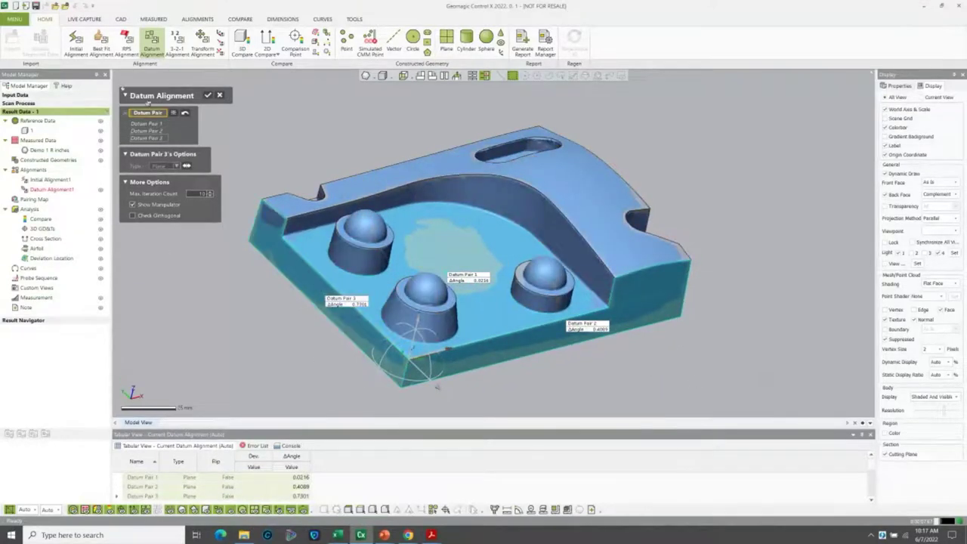
{"action": "left_click", "coordinate": [209, 95]}
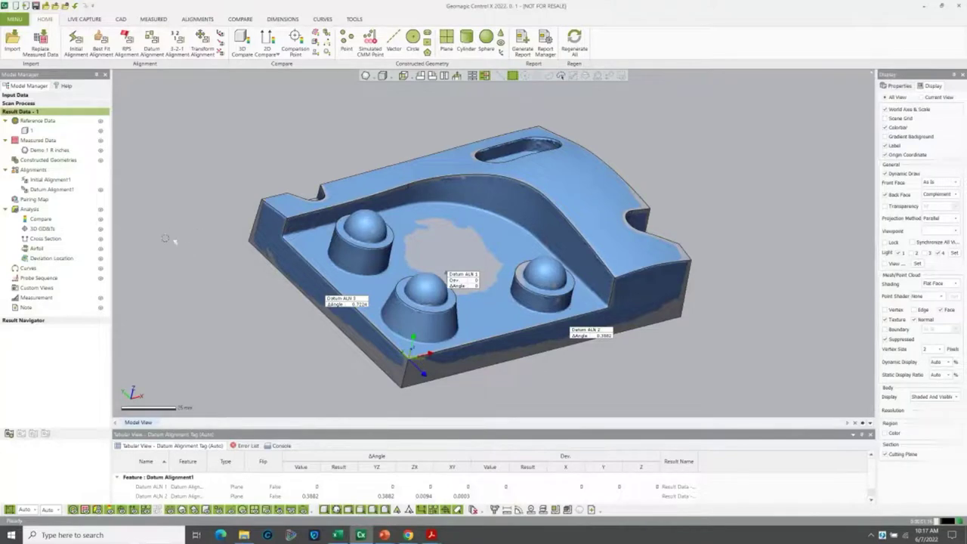
Hide Datum Alignment1 and calculate a 3D Compare map: RMS 0.1507, 63.3207% in tolerance.
{"action": "left_click", "coordinate": [100, 190]}
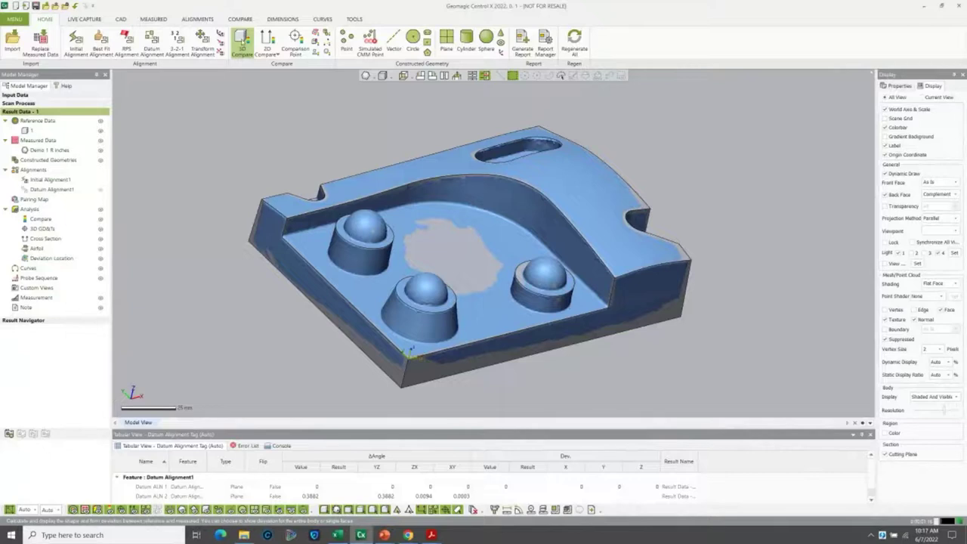
{"action": "left_click", "coordinate": [241, 44]}
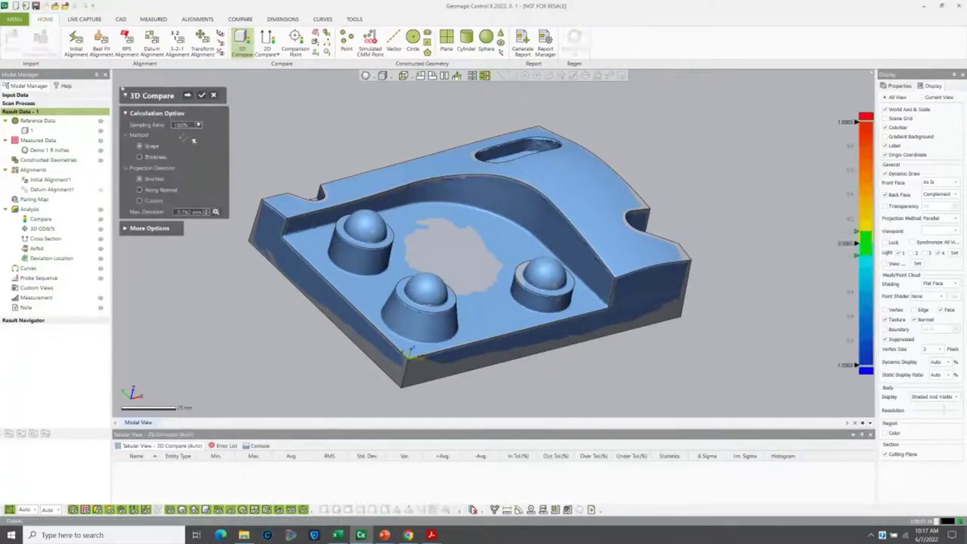
{"action": "left_click", "coordinate": [187, 96]}
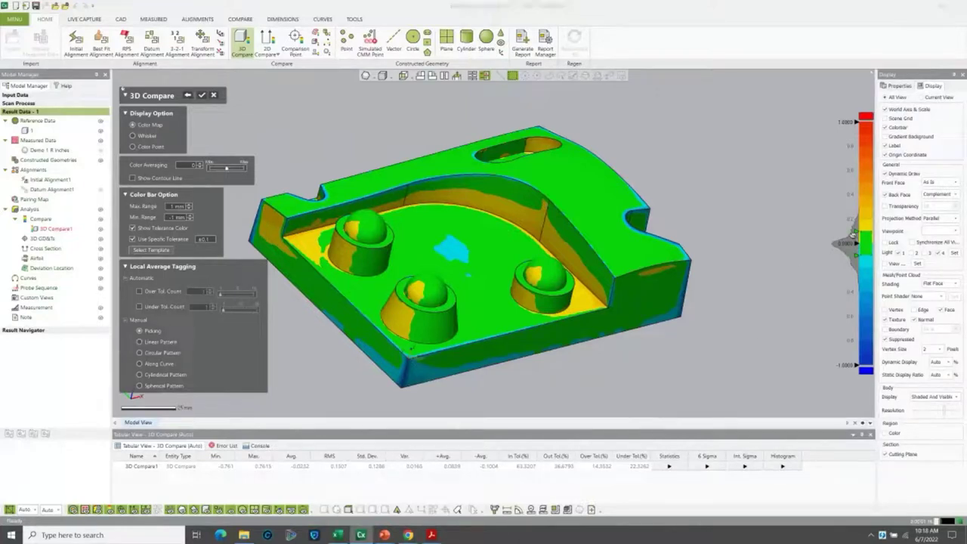
{"action": "mouse_move", "coordinate": [854, 234]}
{"action": "left_click_drag", "start_coordinate": [851, 231], "coordinate": [851, 230]}
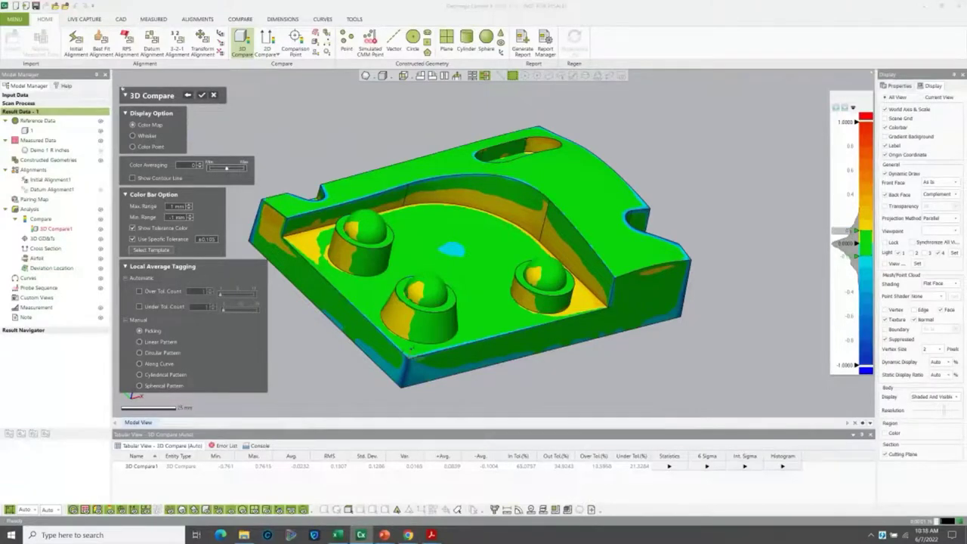
{"action": "left_click_drag", "start_coordinate": [849, 230], "coordinate": [848, 242]}
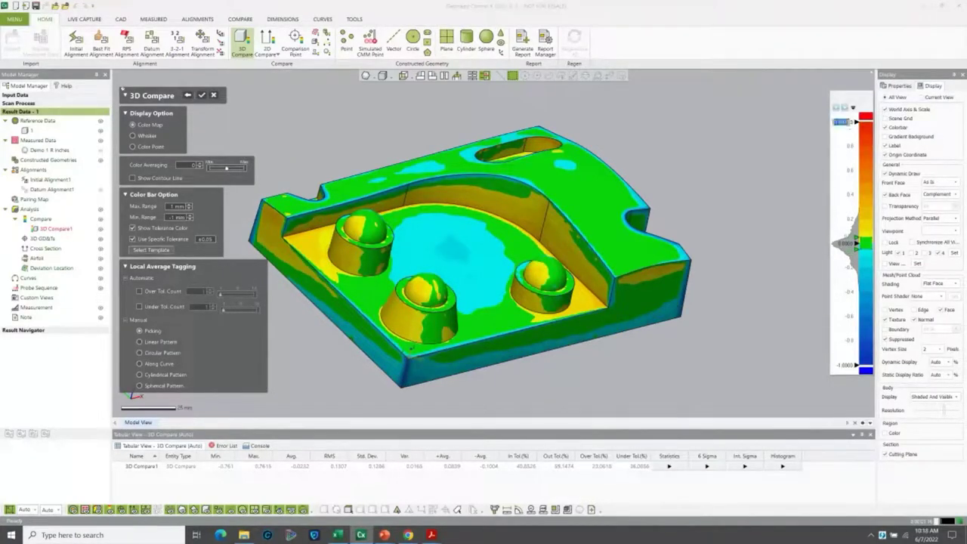
{"action": "key", "text": "Return"}
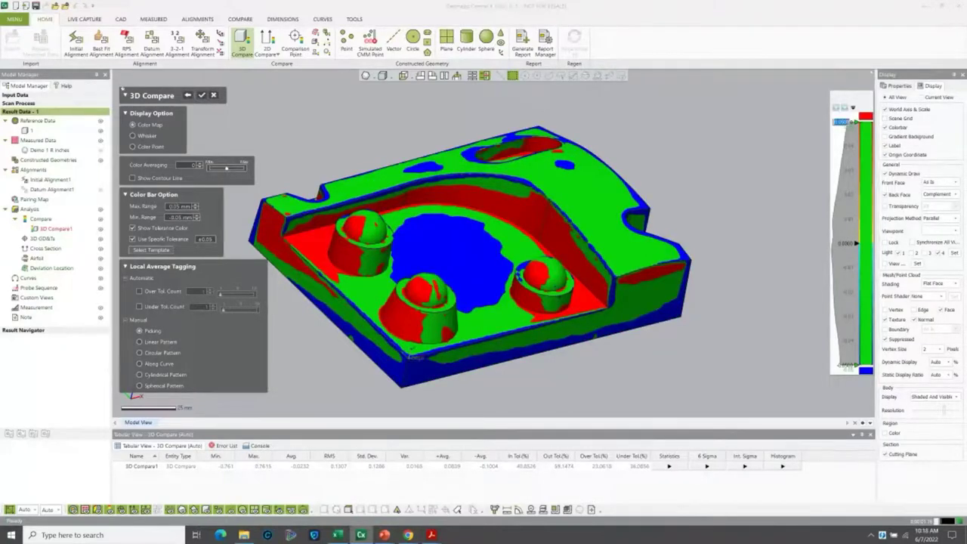
{"action": "key", "text": "Return"}
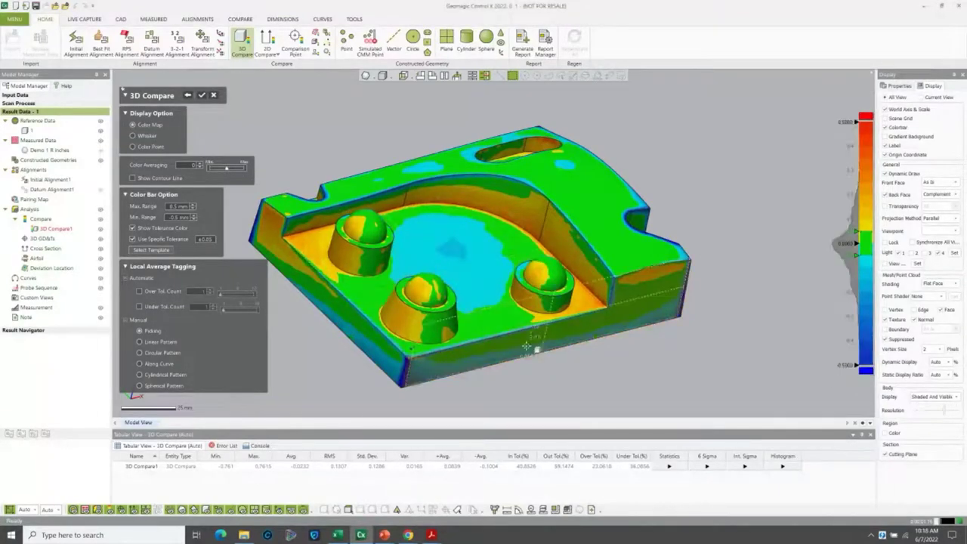
{"action": "right_click_drag", "start_coordinate": [527, 346], "coordinate": [344, 269]}
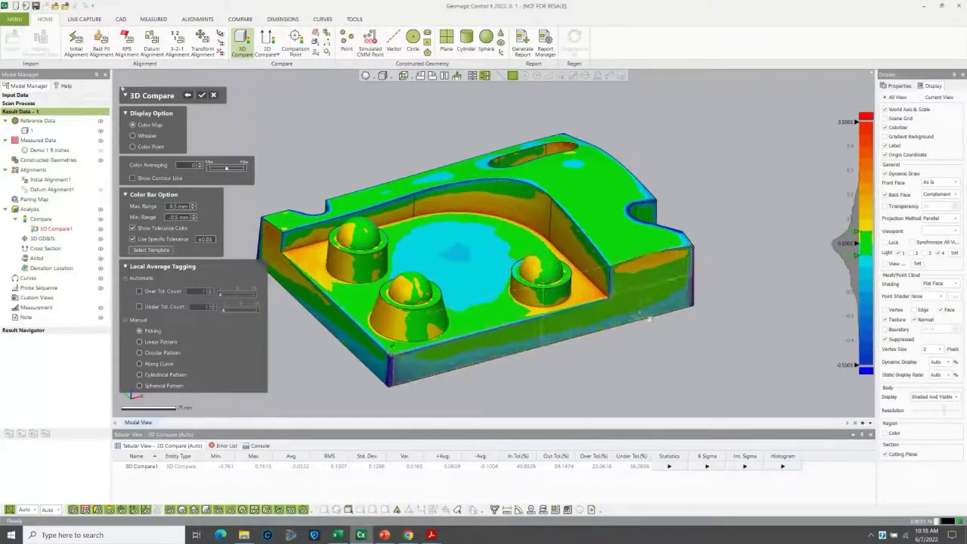
{"action": "right_click_drag", "start_coordinate": [653, 321], "coordinate": [488, 278]}
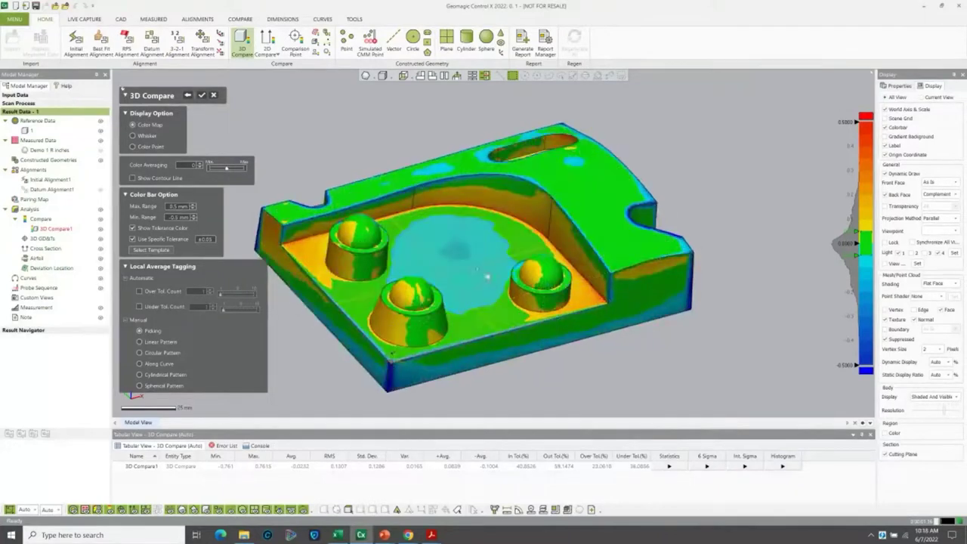
Tag deviations on the floor and the front-left and back-left bosses, moving labels clear.
{"action": "left_click", "coordinate": [457, 251]}
{"action": "left_click_drag", "start_coordinate": [493, 263], "coordinate": [529, 224]}
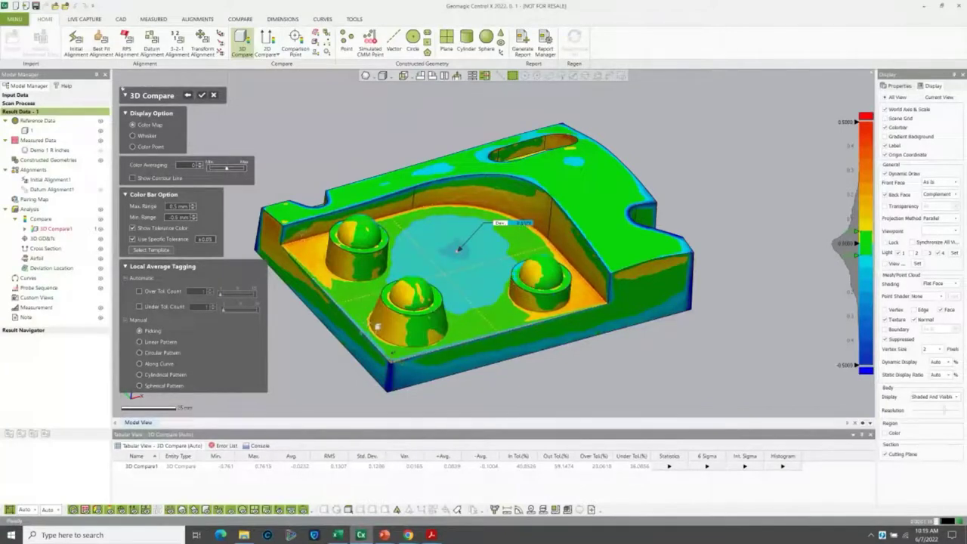
{"action": "left_click", "coordinate": [390, 322]}
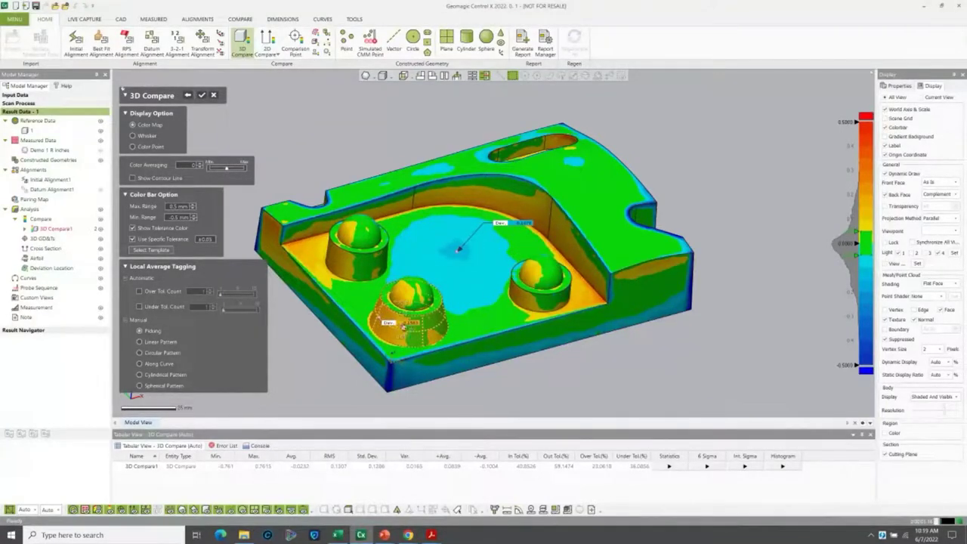
{"action": "left_click_drag", "start_coordinate": [388, 324], "coordinate": [319, 355]}
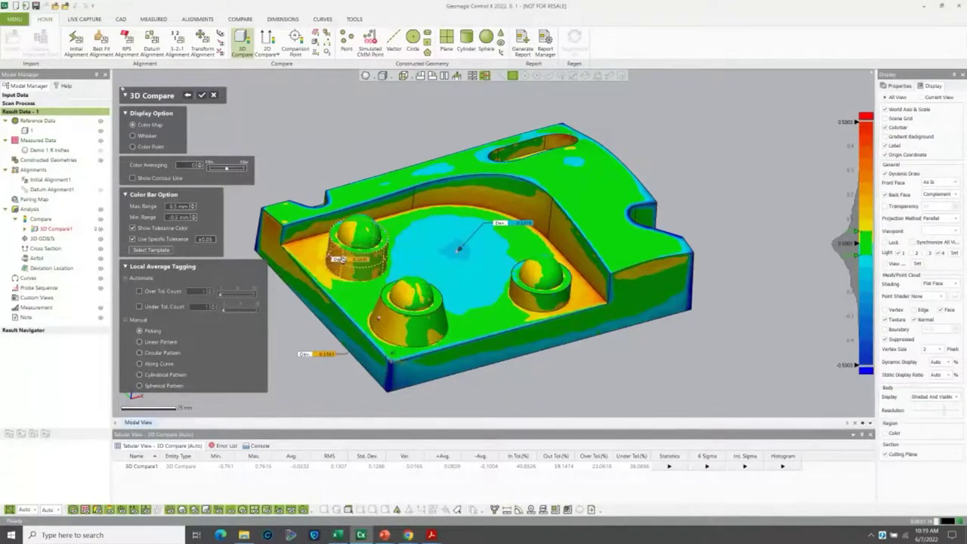
{"action": "left_click", "coordinate": [338, 258]}
{"action": "left_click_drag", "start_coordinate": [339, 259], "coordinate": [270, 298]}
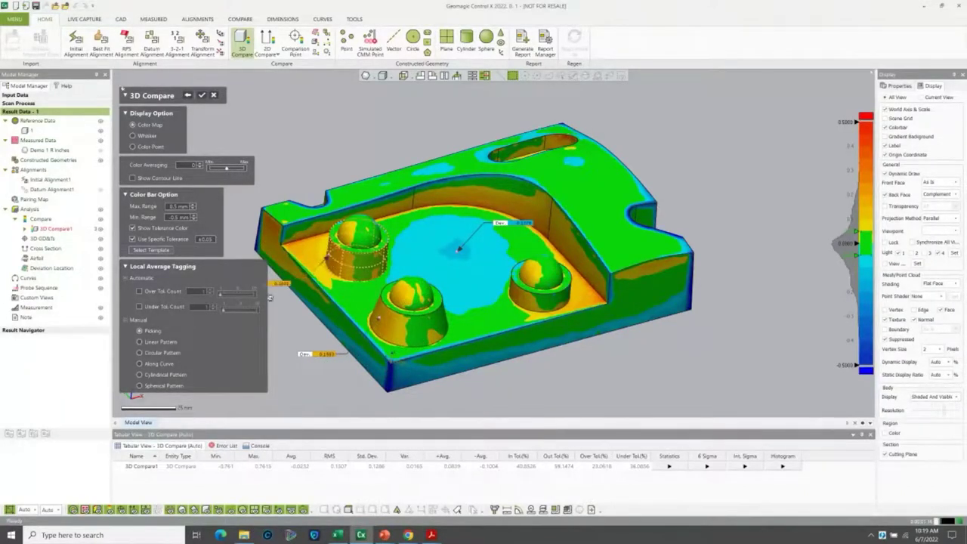
Add deviation tags along the front face and the right front face.
{"action": "left_click", "coordinate": [423, 376]}
{"action": "left_click", "coordinate": [475, 359]}
{"action": "left_click", "coordinate": [550, 338]}
{"action": "left_click", "coordinate": [639, 321]}
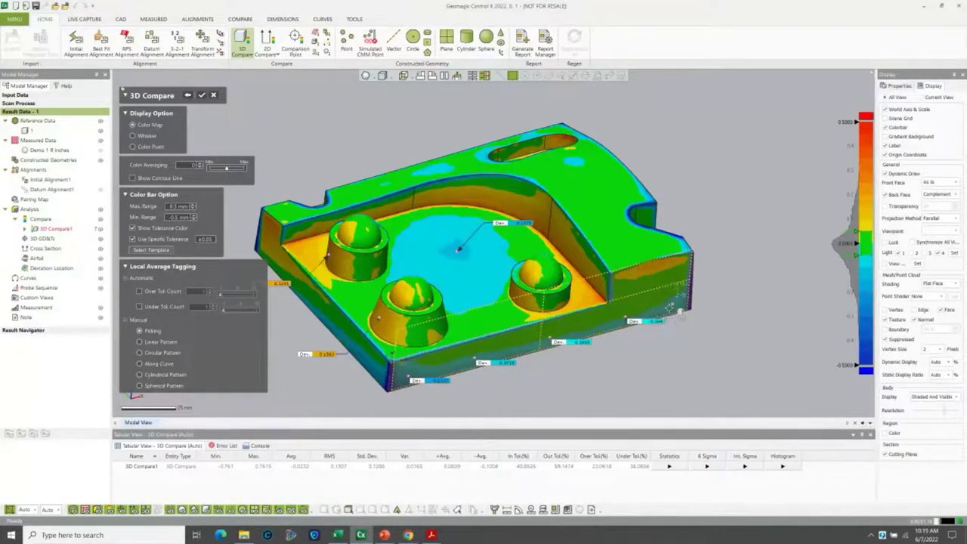
{"action": "left_click", "coordinate": [672, 310]}
Tag the top and left edges, then finish 3D Compare1 with its tag table.
{"action": "left_click", "coordinate": [456, 175]}
{"action": "left_click_drag", "start_coordinate": [455, 175], "coordinate": [417, 122]}
{"action": "left_click", "coordinate": [274, 230]}
{"action": "left_click_drag", "start_coordinate": [274, 227], "coordinate": [241, 208]}
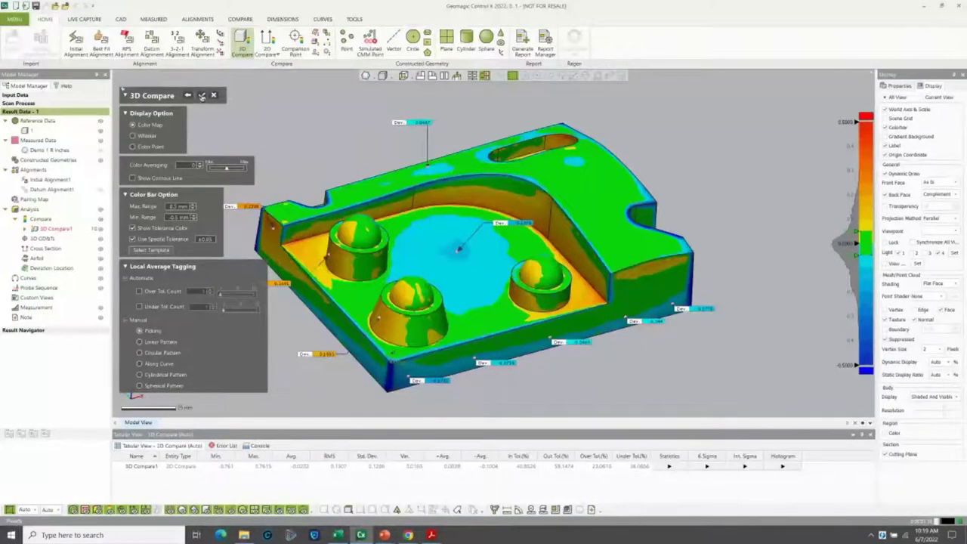
{"action": "left_click", "coordinate": [202, 97]}
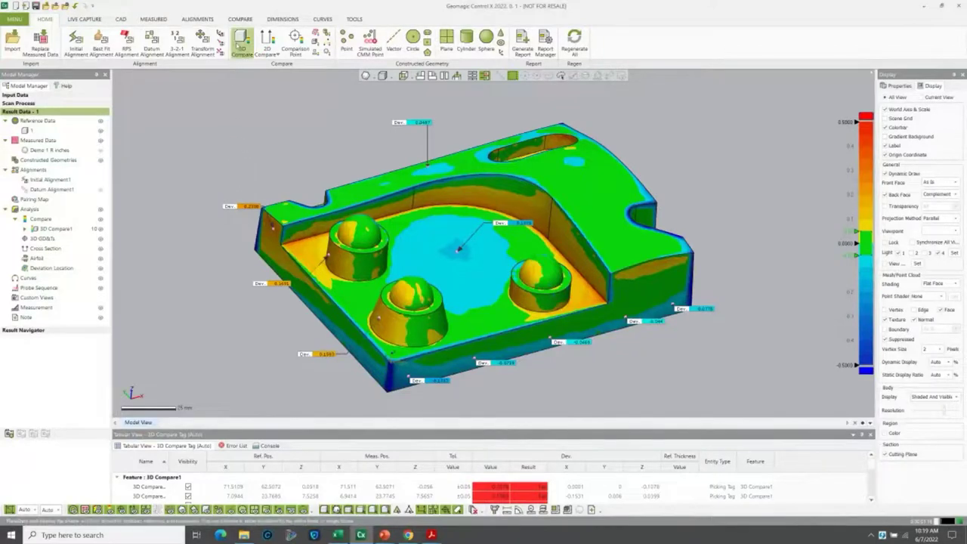
Create a 2D Compare section on the Y plane at a 65 mm offset.
{"action": "left_click", "coordinate": [267, 42]}
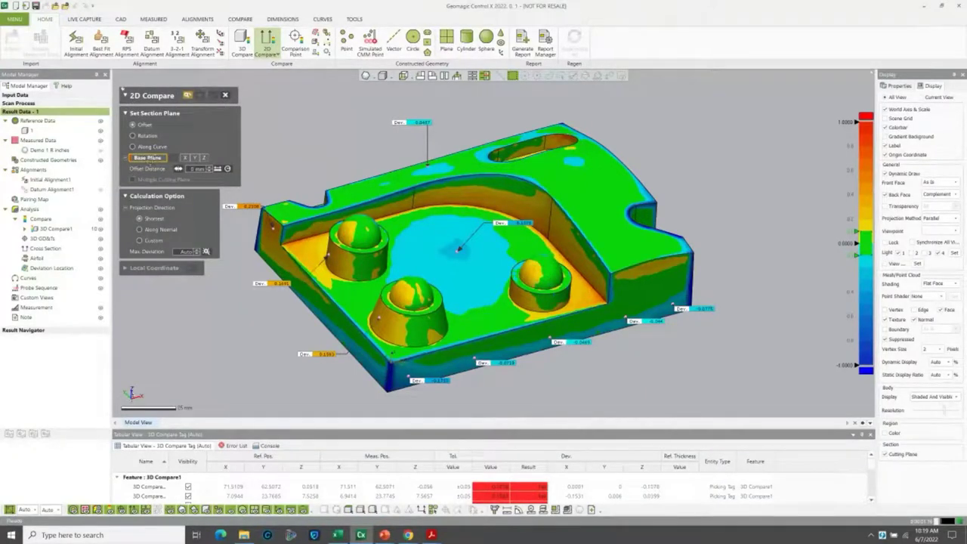
{"action": "left_click", "coordinate": [195, 159]}
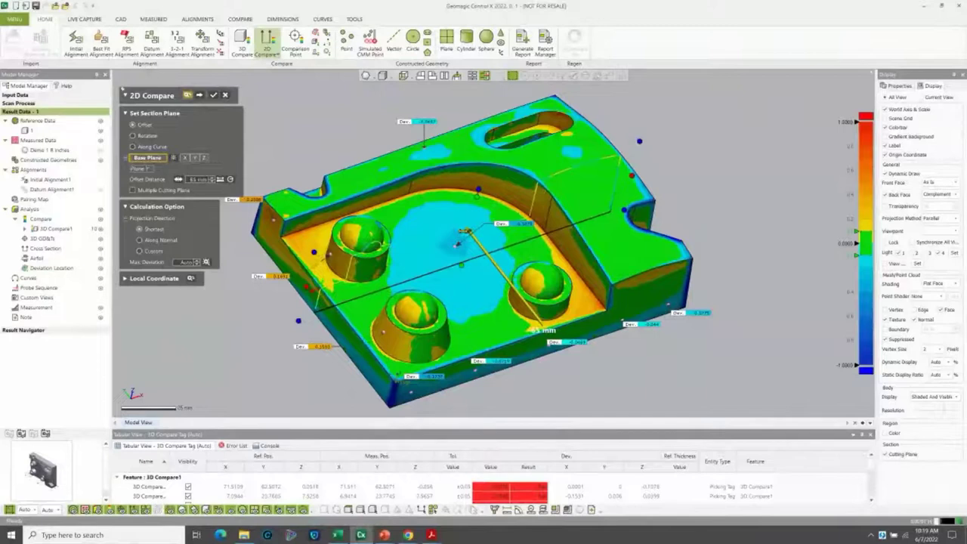
{"action": "left_click", "coordinate": [214, 95]}
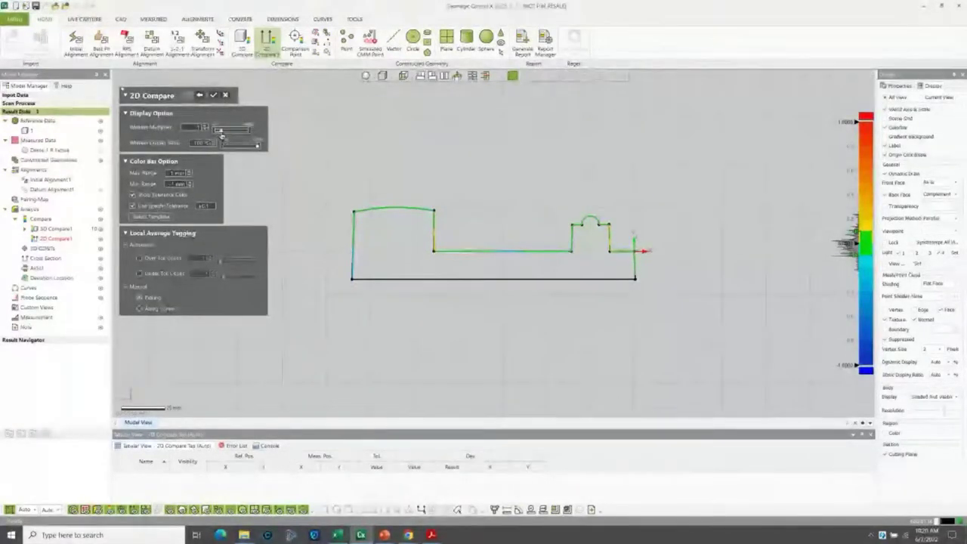
Raise the whisker multiplier and zoom into the section profile.
{"action": "left_click_drag", "start_coordinate": [222, 134], "coordinate": [224, 131]}
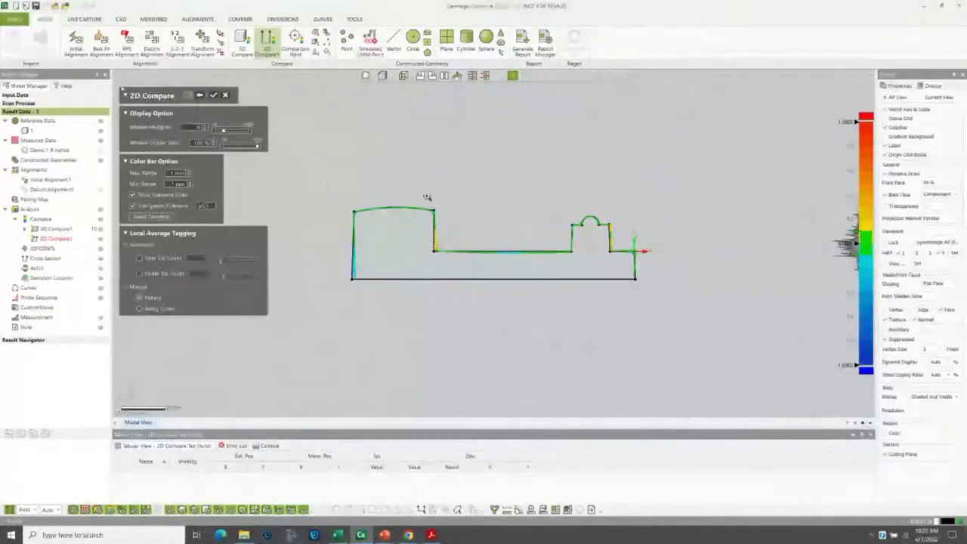
{"action": "left_click_drag", "start_coordinate": [426, 196], "coordinate": [581, 257]}
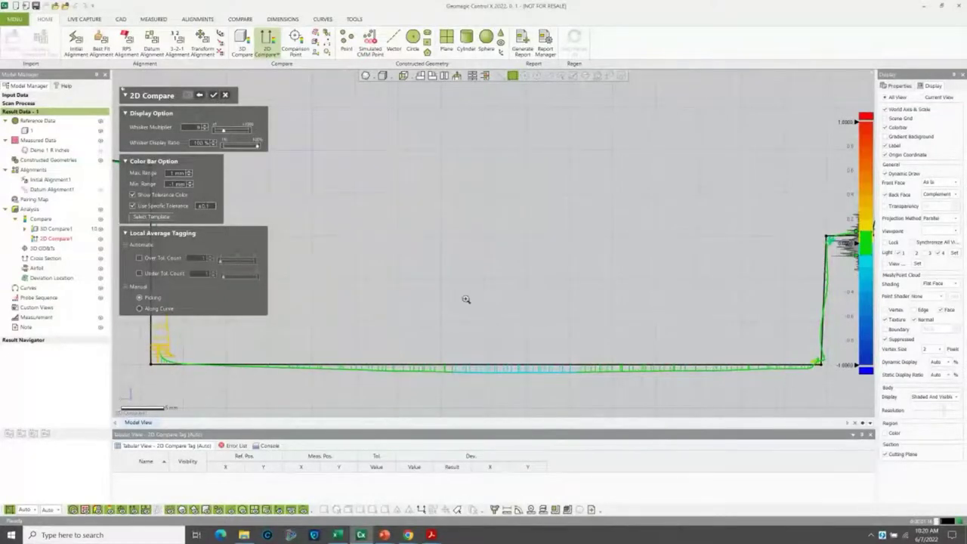
{"action": "scroll", "coordinate": [476, 273], "scroll_direction": "down", "scroll_amount": 3}
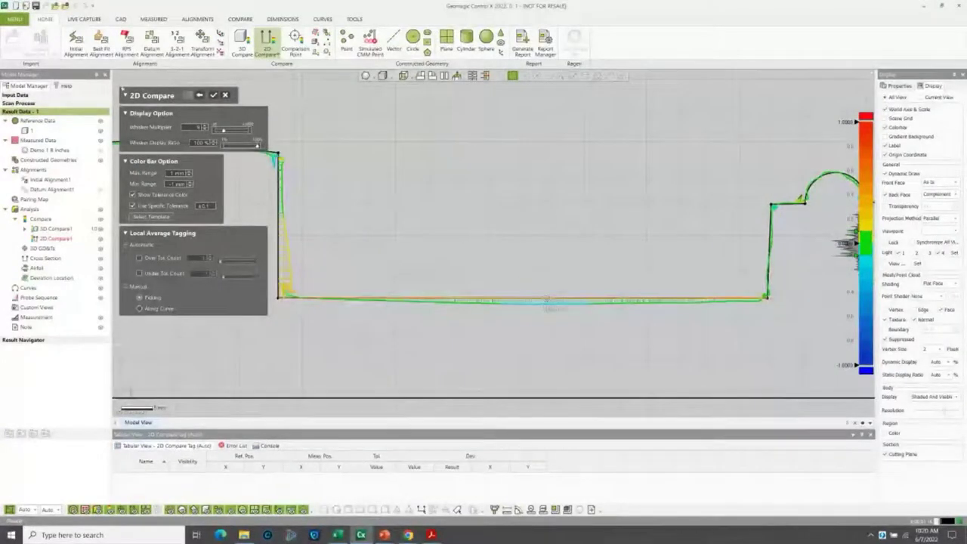
Tag deviations at three profile floor points and two points on the left wall.
{"action": "left_click_drag", "start_coordinate": [584, 297], "coordinate": [586, 219]}
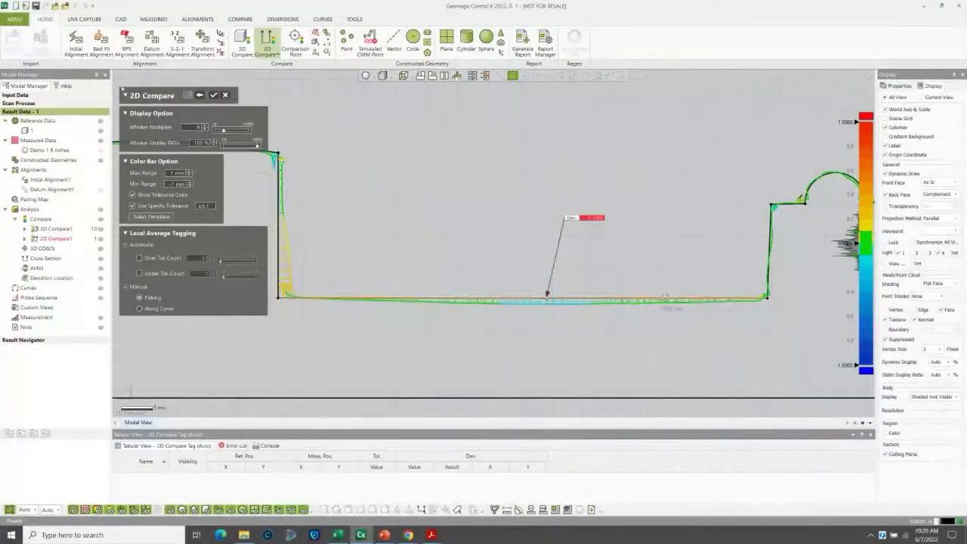
{"action": "left_click_drag", "start_coordinate": [667, 295], "coordinate": [703, 236]}
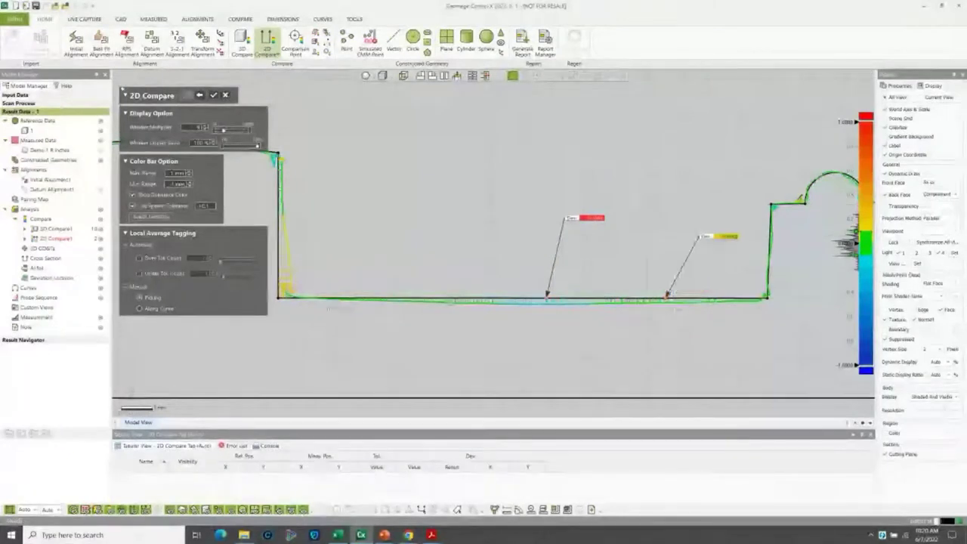
{"action": "left_click_drag", "start_coordinate": [379, 295], "coordinate": [409, 224]}
{"action": "left_click_drag", "start_coordinate": [281, 276], "coordinate": [338, 235]}
{"action": "left_click_drag", "start_coordinate": [281, 220], "coordinate": [362, 184]}
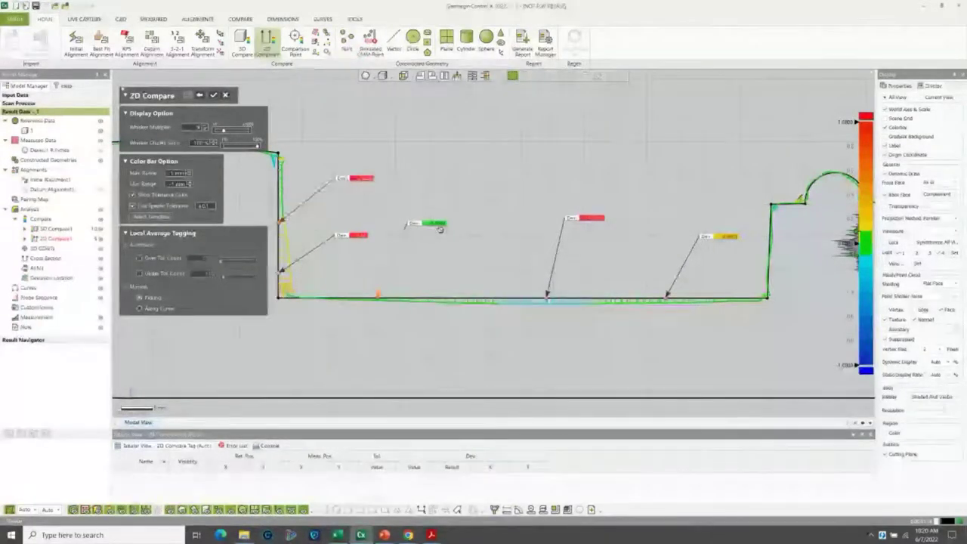
{"action": "scroll", "coordinate": [449, 244], "scroll_direction": "down", "scroll_amount": 3}
{"action": "scroll", "coordinate": [449, 244], "scroll_direction": "up", "scroll_amount": 3}
{"action": "scroll", "coordinate": [371, 249], "scroll_direction": "down", "scroll_amount": 2}
Tag three more points up the left wall, moving each label to the left.
{"action": "left_click", "coordinate": [365, 267]}
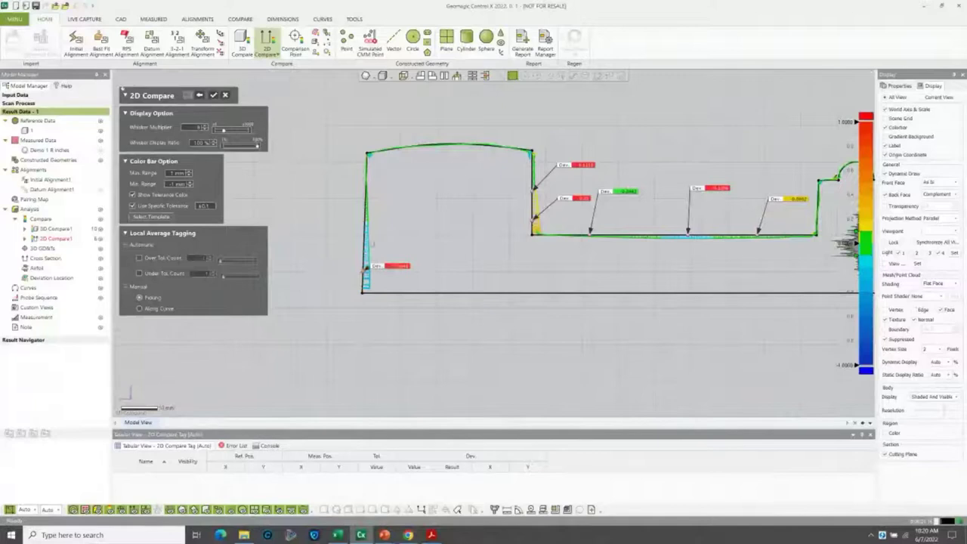
{"action": "left_click_drag", "start_coordinate": [397, 266], "coordinate": [321, 280]}
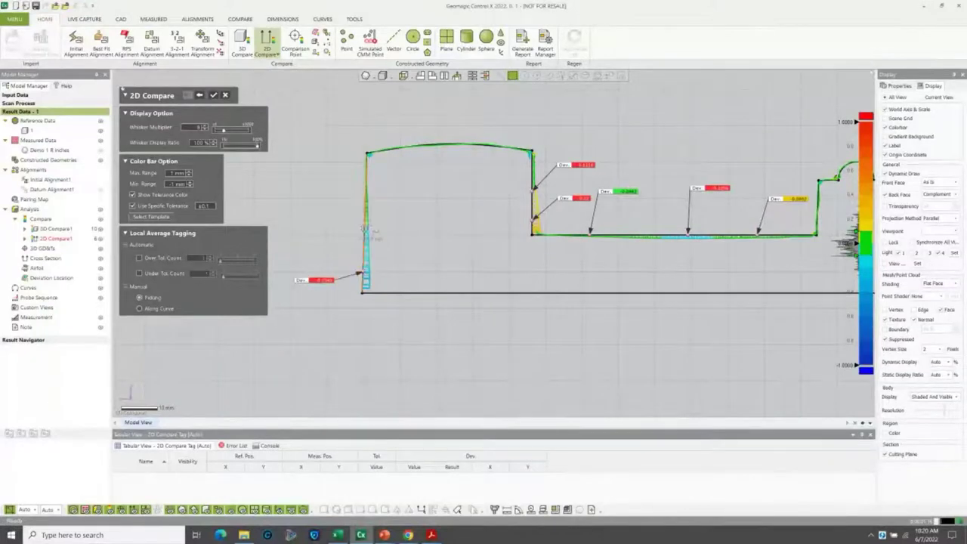
{"action": "left_click", "coordinate": [366, 227]}
{"action": "left_click_drag", "start_coordinate": [387, 228], "coordinate": [307, 232]}
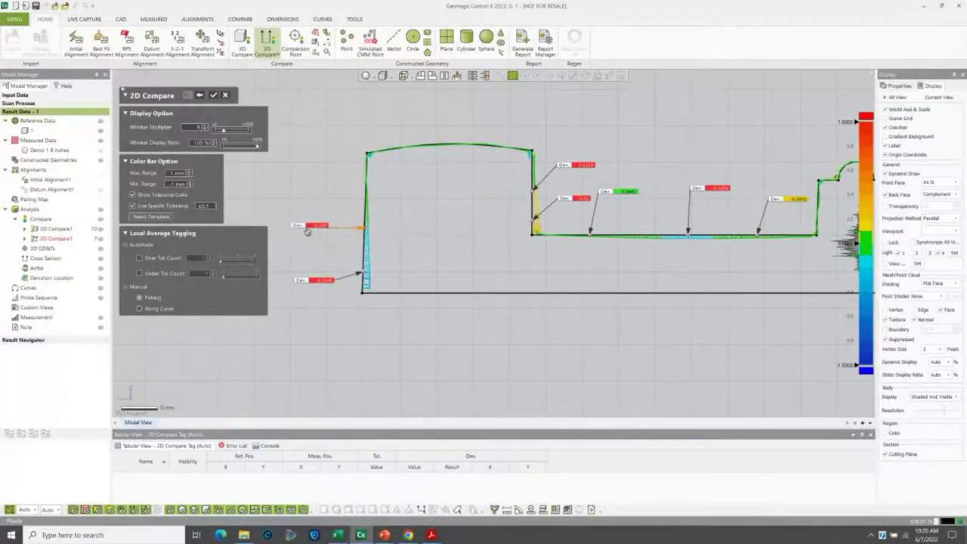
{"action": "left_click", "coordinate": [366, 172]}
{"action": "left_click_drag", "start_coordinate": [382, 176], "coordinate": [313, 173]}
Tag two top-edge points, including 0.0117, and finish 2D Compare1.
{"action": "left_click", "coordinate": [416, 144]}
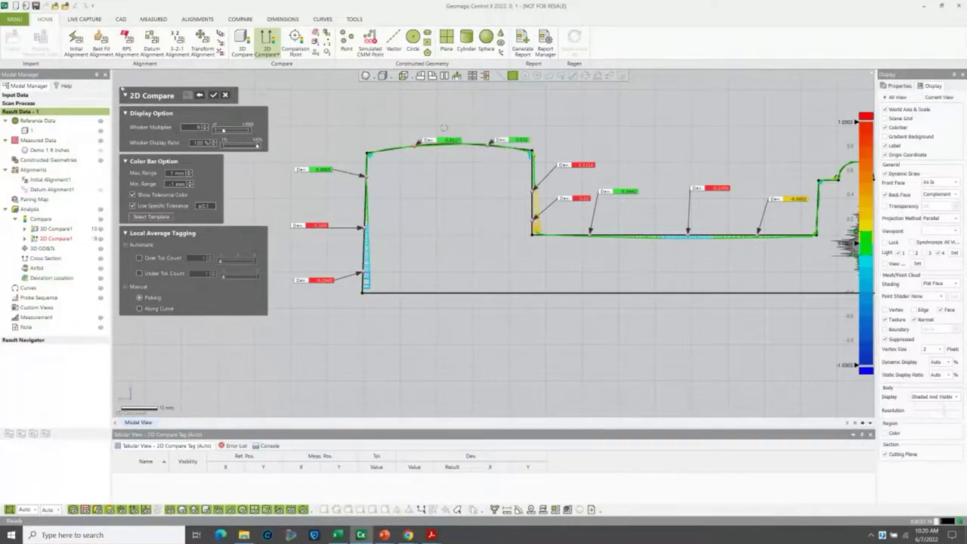
{"action": "left_click_drag", "start_coordinate": [443, 141], "coordinate": [429, 124]}
{"action": "left_click", "coordinate": [487, 143]}
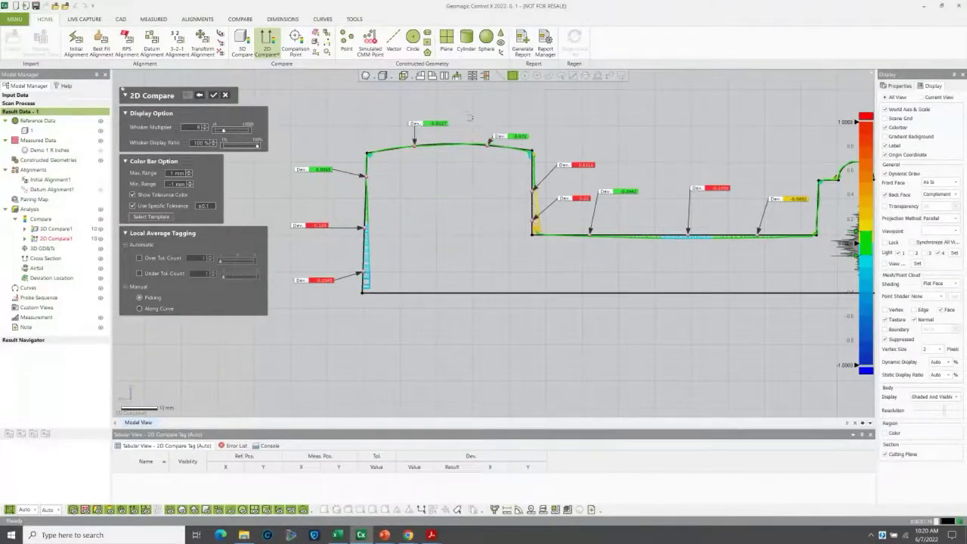
{"action": "scroll", "coordinate": [502, 227], "scroll_direction": "down", "scroll_amount": 2}
{"action": "scroll", "coordinate": [508, 316], "scroll_direction": "down", "scroll_amount": 2}
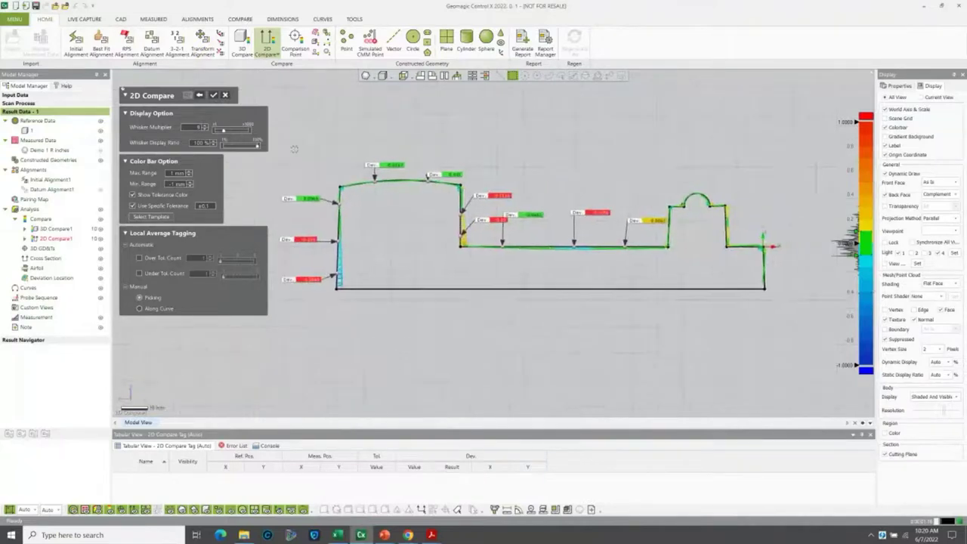
{"action": "left_click", "coordinate": [213, 94]}
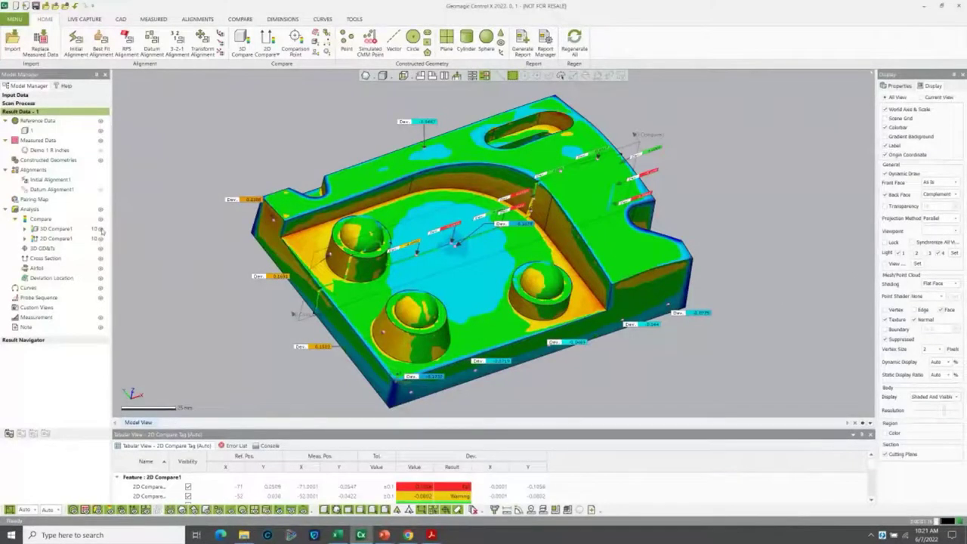
Hide 3D Compare1 and 2D Compare1 so the part shows plain grey, and bring up the Dimensions tools.
{"action": "left_click", "coordinate": [99, 229]}
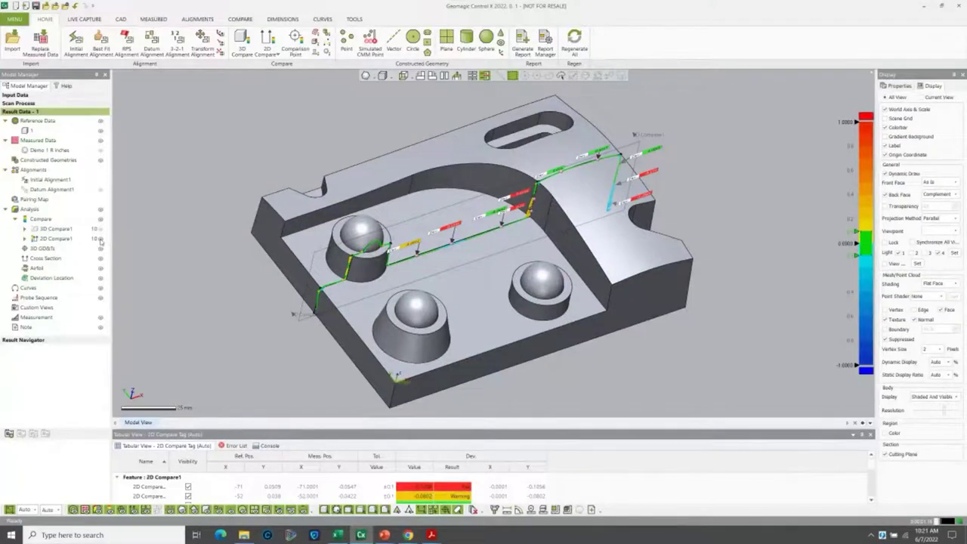
{"action": "left_click", "coordinate": [99, 238]}
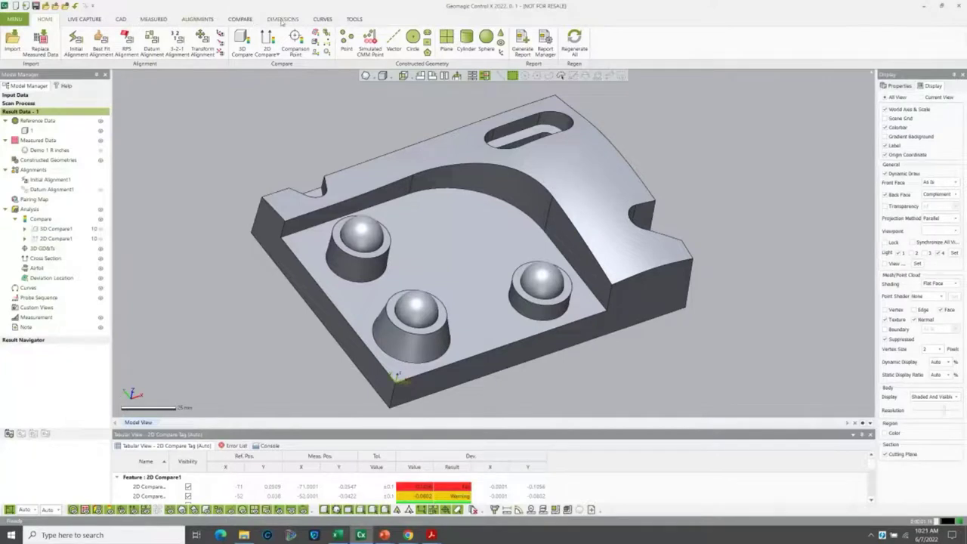
{"action": "left_click", "coordinate": [282, 20]}
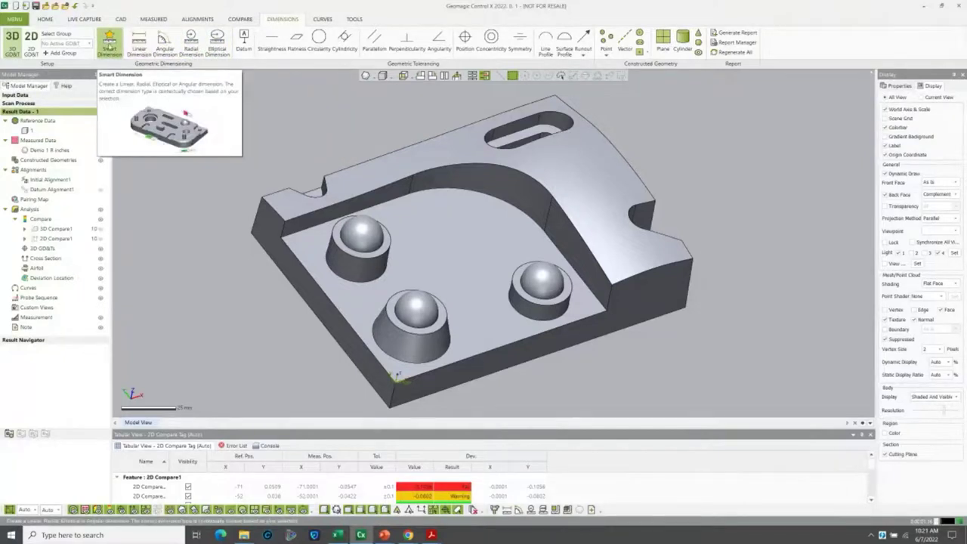
Add Smart Dimension radius callouts to the three spheres and the upper-left boss rim.
{"action": "left_click", "coordinate": [110, 44]}
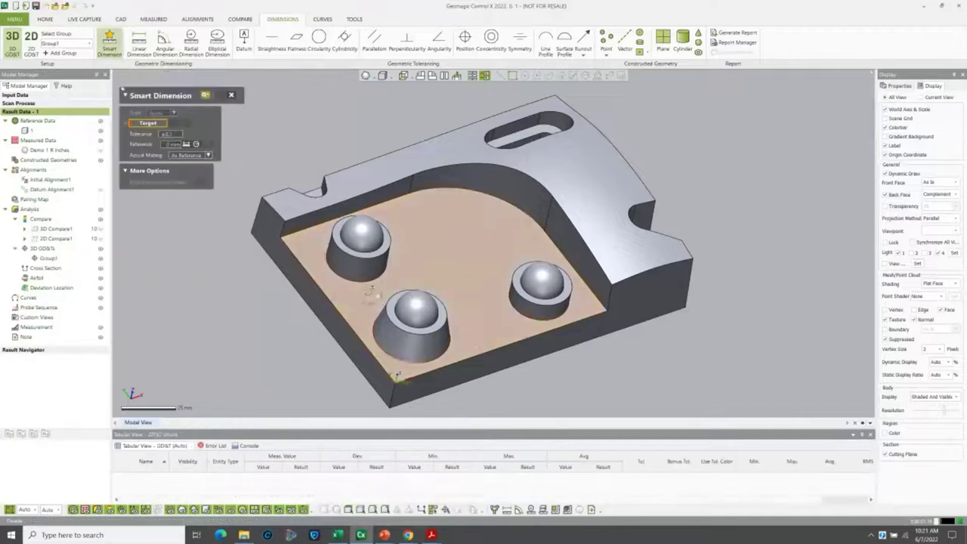
{"action": "left_click", "coordinate": [361, 261]}
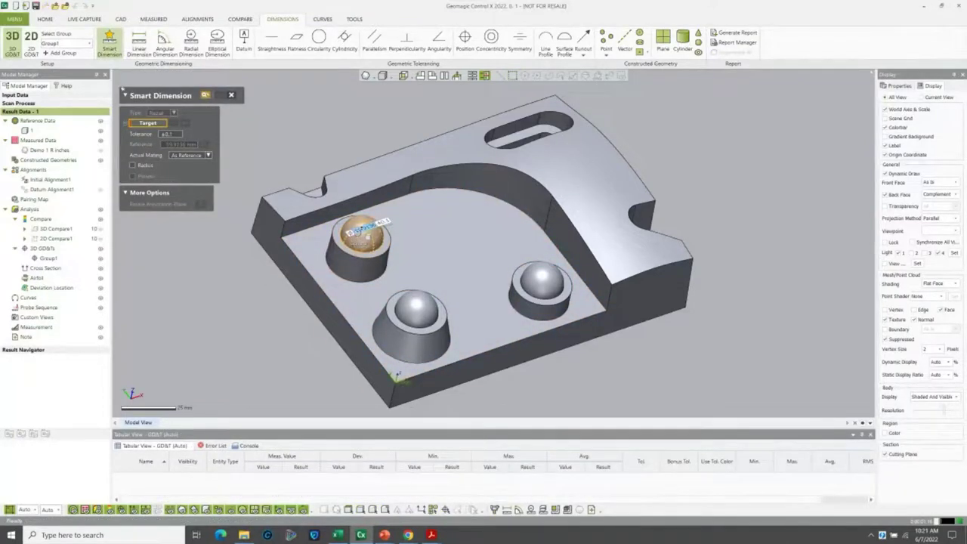
{"action": "left_click", "coordinate": [357, 233]}
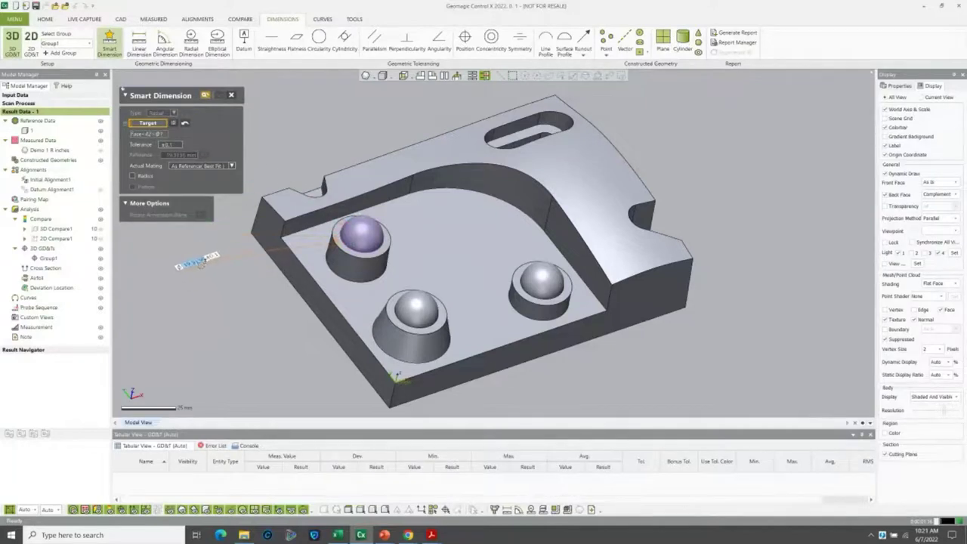
{"action": "left_click", "coordinate": [216, 296]}
{"action": "right_click_drag", "start_coordinate": [237, 293], "coordinate": [250, 318]}
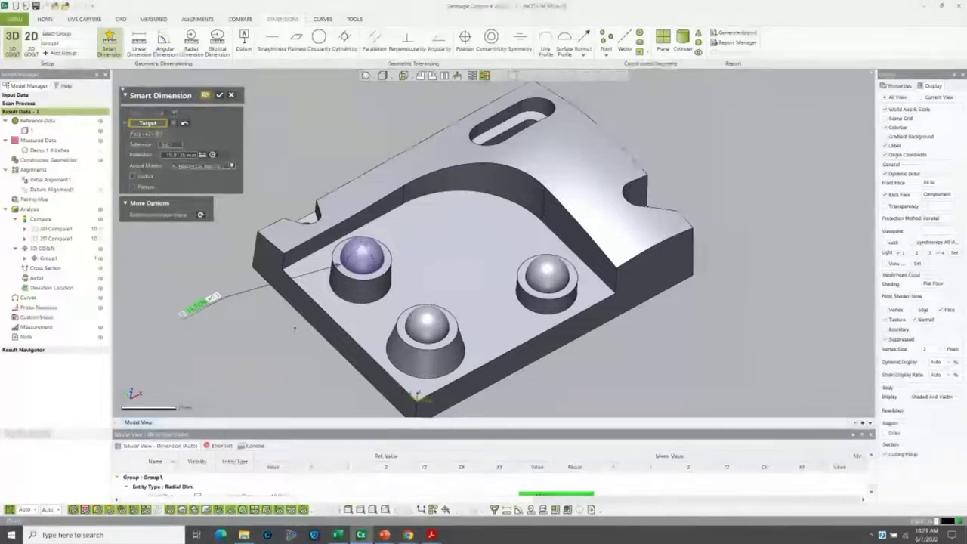
{"action": "right_click_drag", "start_coordinate": [223, 361], "coordinate": [275, 320]}
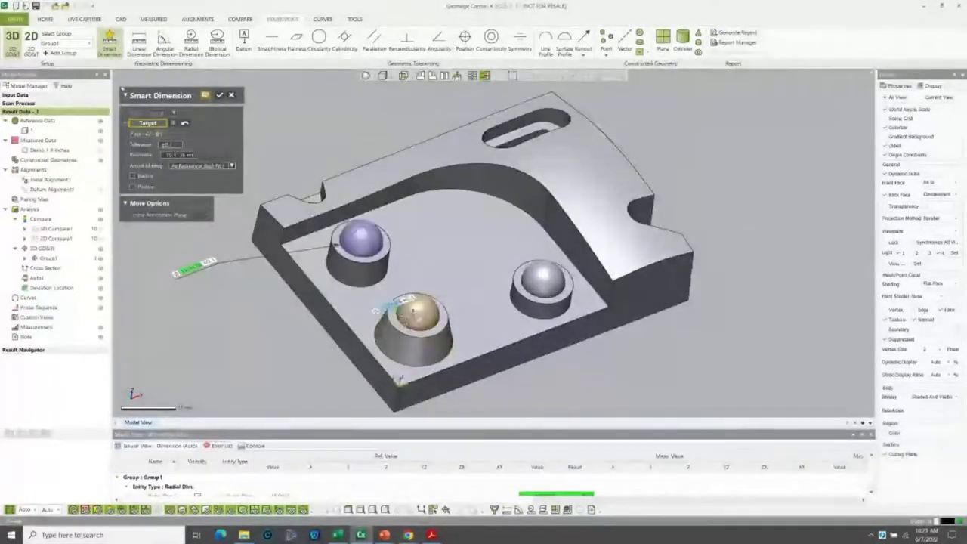
{"action": "left_click", "coordinate": [415, 313]}
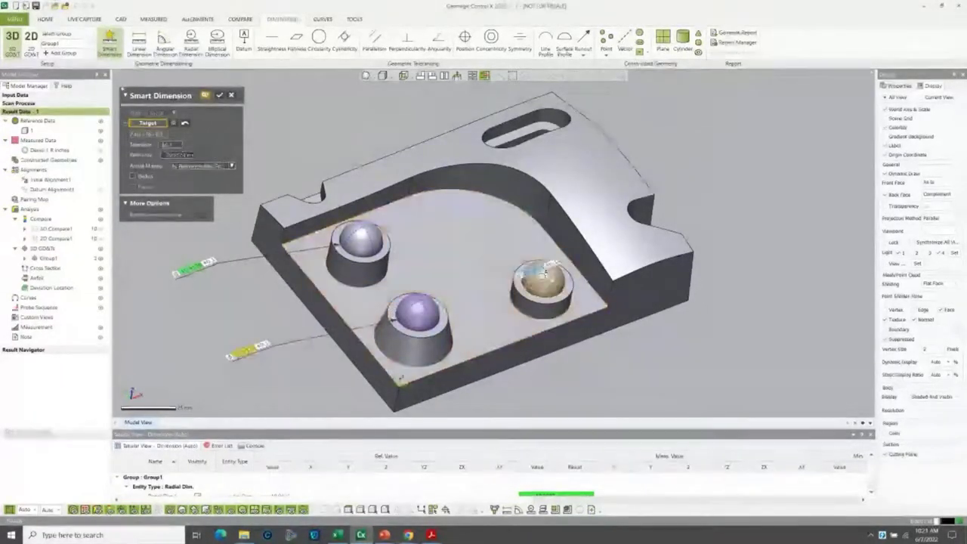
{"action": "left_click", "coordinate": [541, 280]}
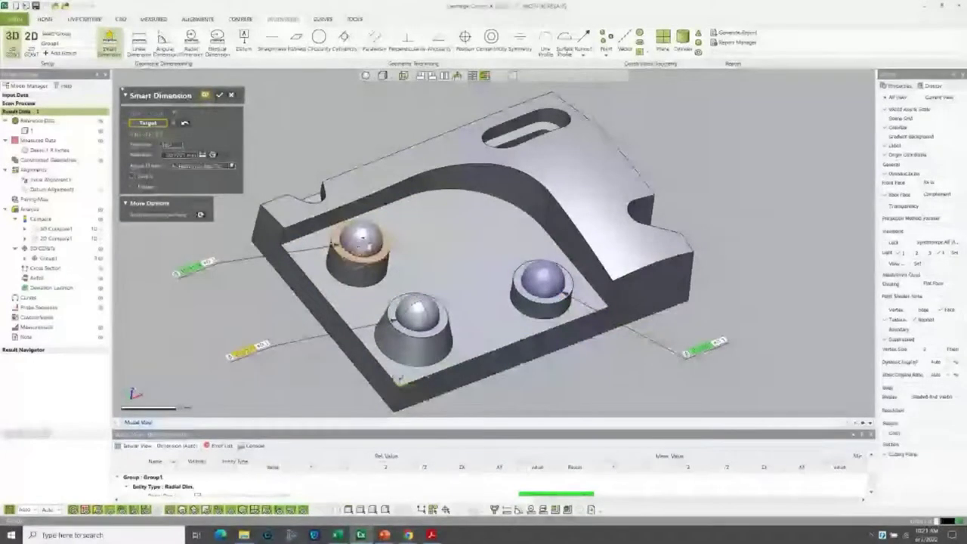
{"action": "left_click", "coordinate": [335, 243]}
{"action": "left_click", "coordinate": [224, 304]}
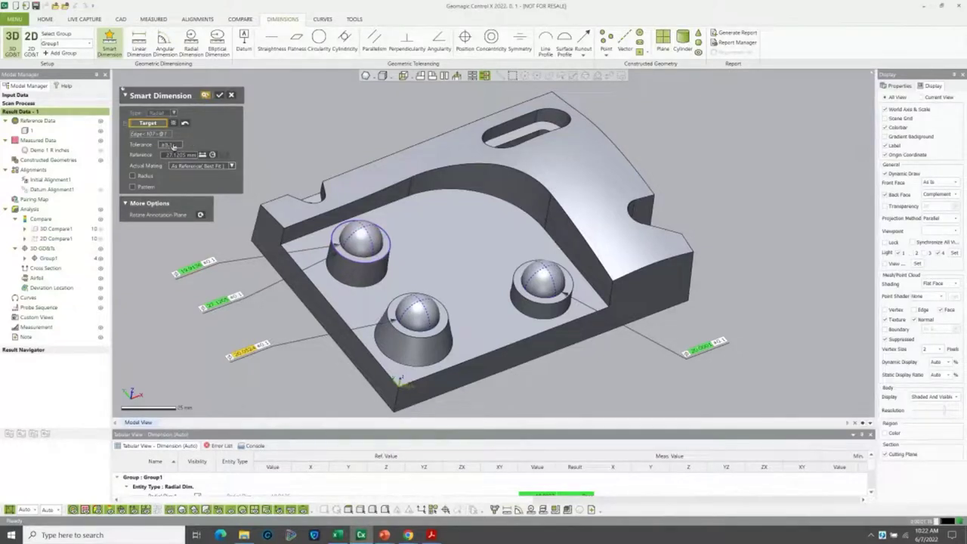
Enter 0.0 as the boss-rim radius tolerance and commit the radial dimensions.
{"action": "left_click", "coordinate": [173, 146]}
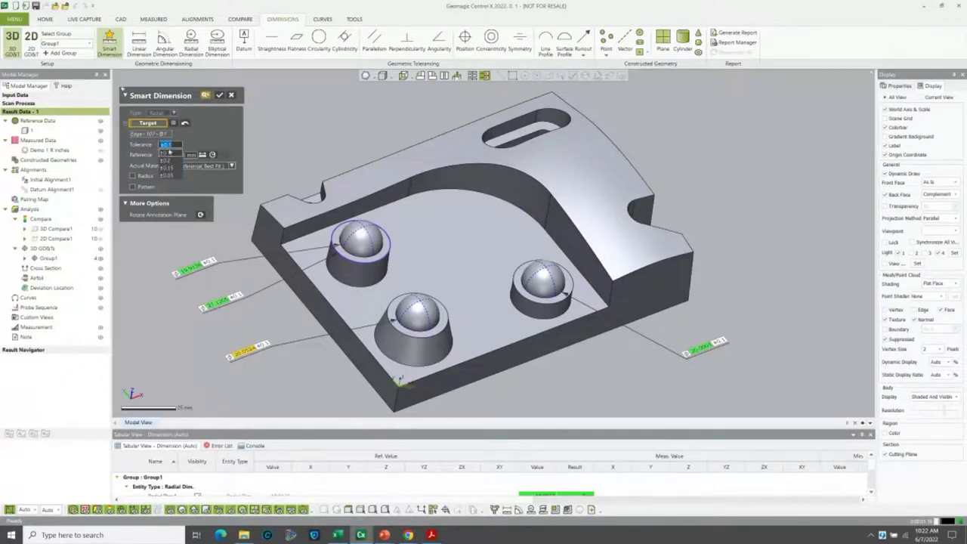
{"action": "type", "text": "0.0"}
{"action": "key", "text": "Return"}
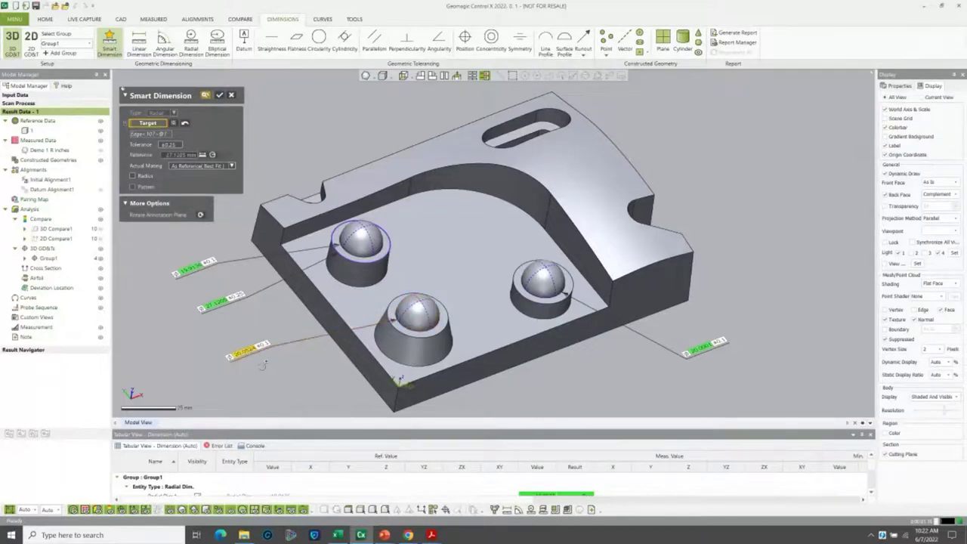
{"action": "left_click", "coordinate": [220, 96]}
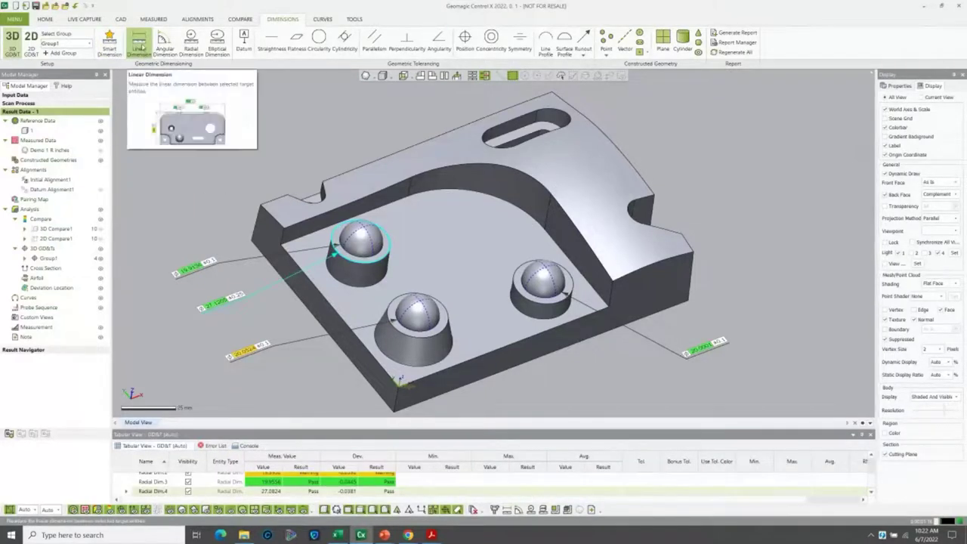
Add linear distances from the upper-left sphere to the lower sphere and from the lower sphere to the right sphere.
{"action": "left_click", "coordinate": [140, 45]}
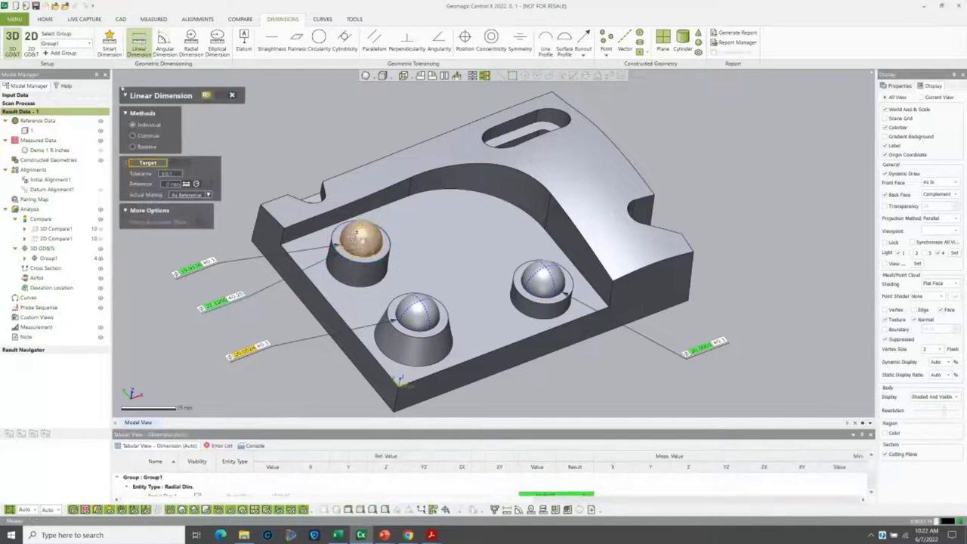
{"action": "left_click", "coordinate": [357, 234]}
{"action": "left_click", "coordinate": [414, 312]}
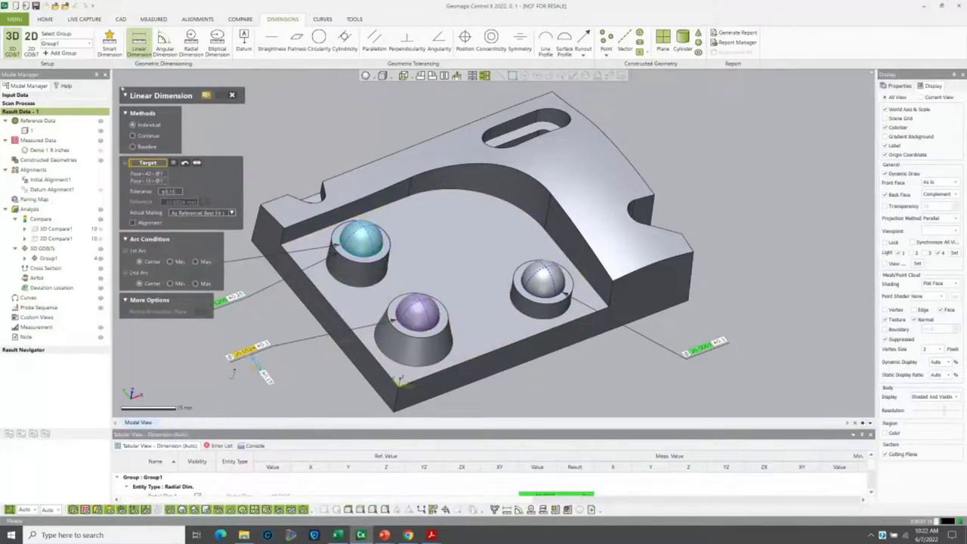
{"action": "left_click", "coordinate": [223, 381]}
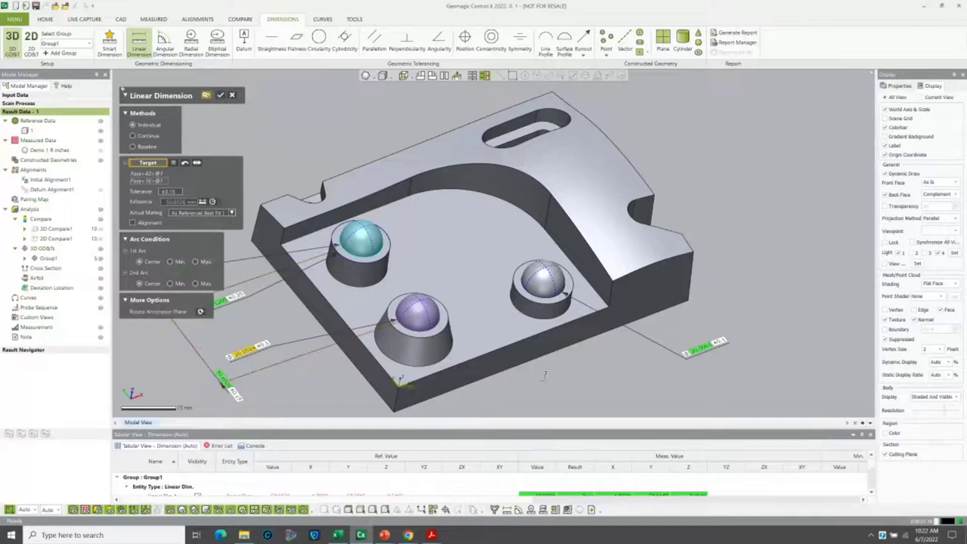
{"action": "left_click", "coordinate": [429, 315]}
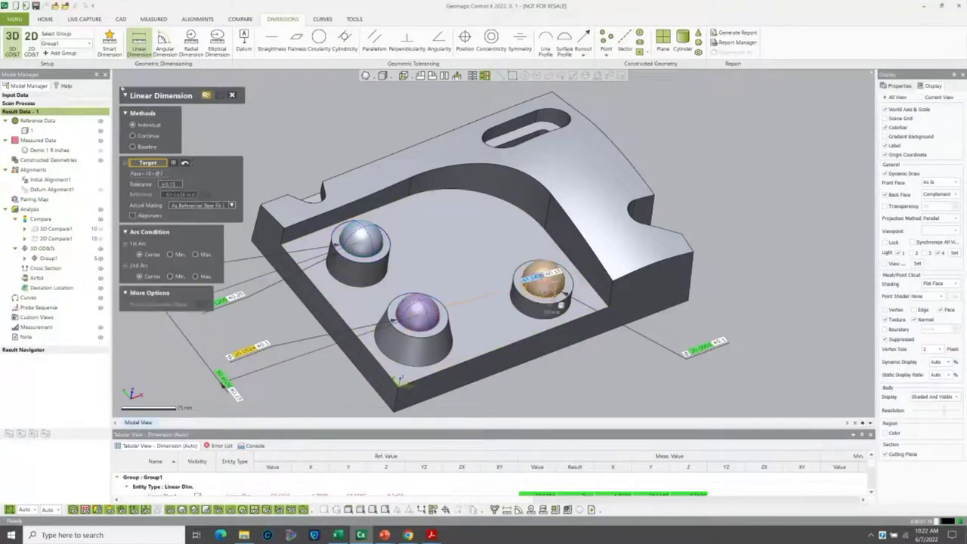
{"action": "left_click", "coordinate": [541, 283]}
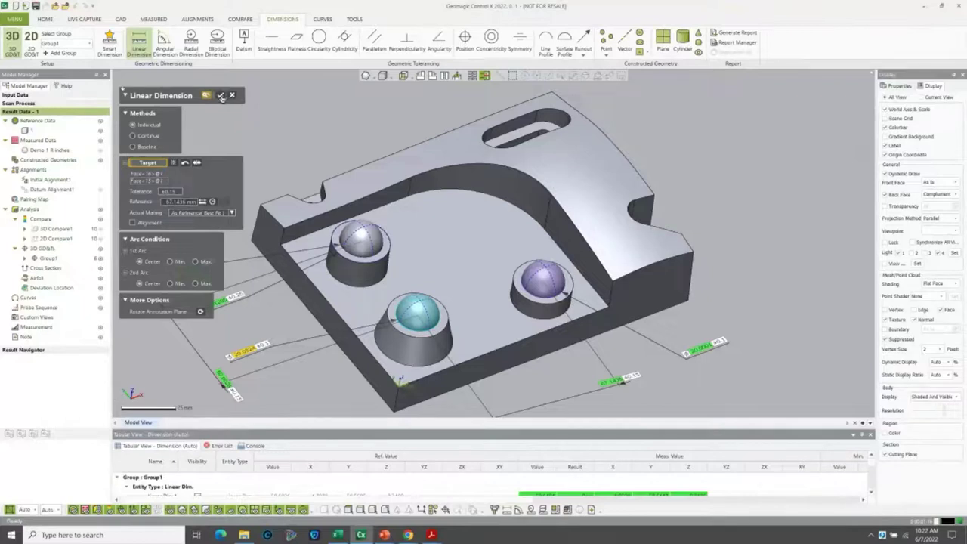
{"action": "left_click", "coordinate": [221, 96]}
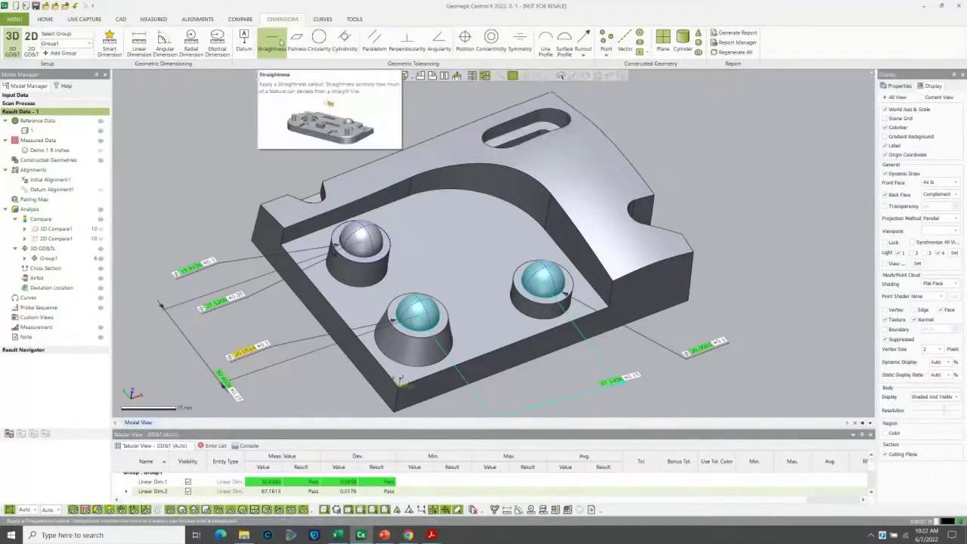
Add a Flatness check on the pocket floor face with a 0.1 mm tolerance.
{"action": "scroll", "coordinate": [316, 123], "scroll_direction": "down", "scroll_amount": 3}
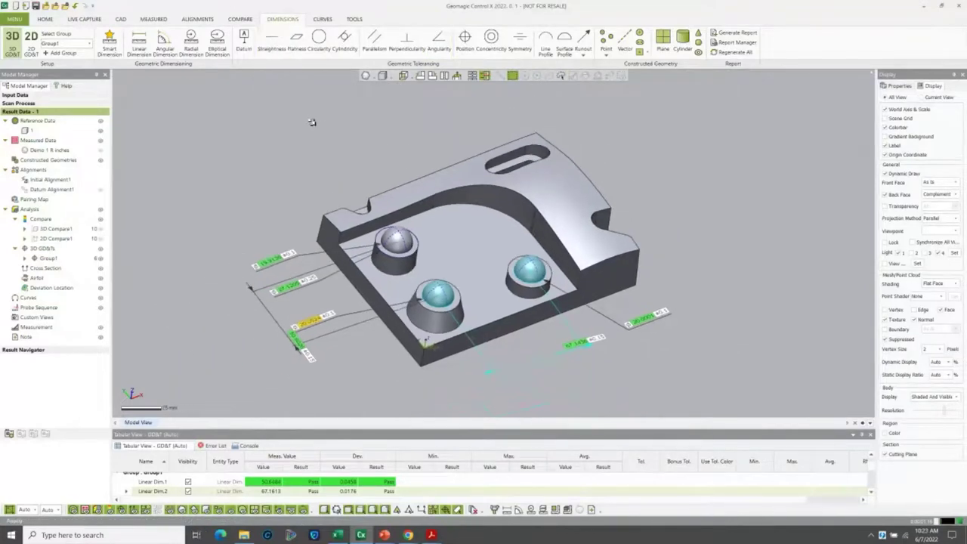
{"action": "left_click", "coordinate": [296, 39]}
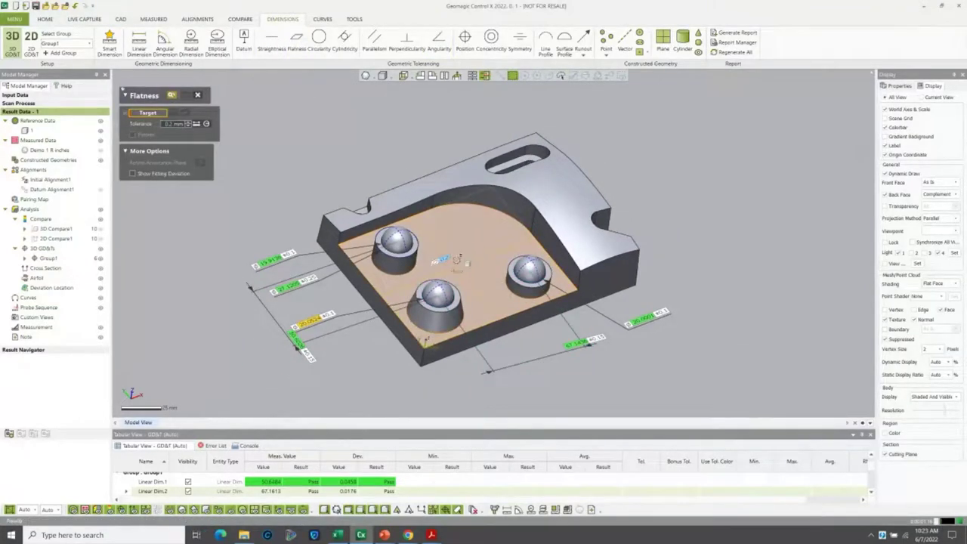
{"action": "left_click", "coordinate": [466, 255]}
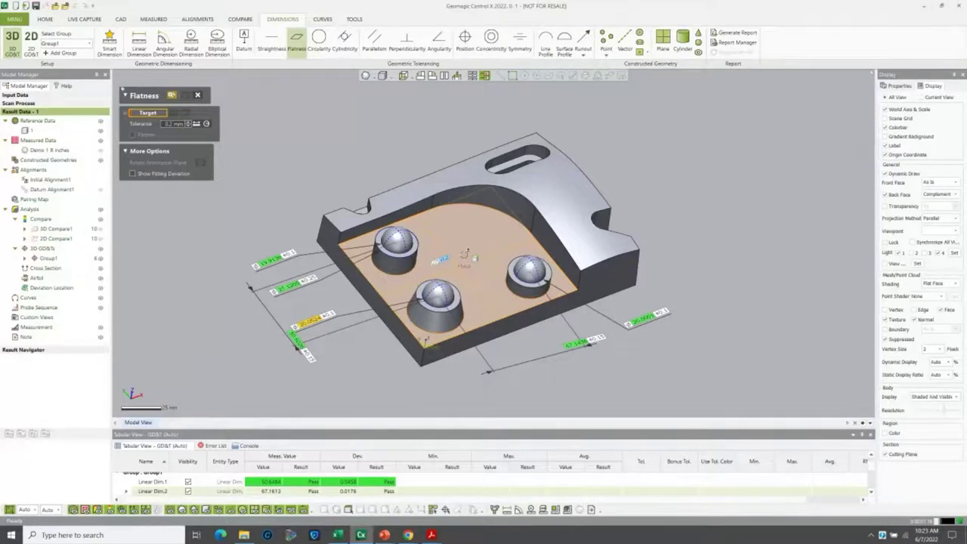
{"action": "left_click", "coordinate": [466, 255]}
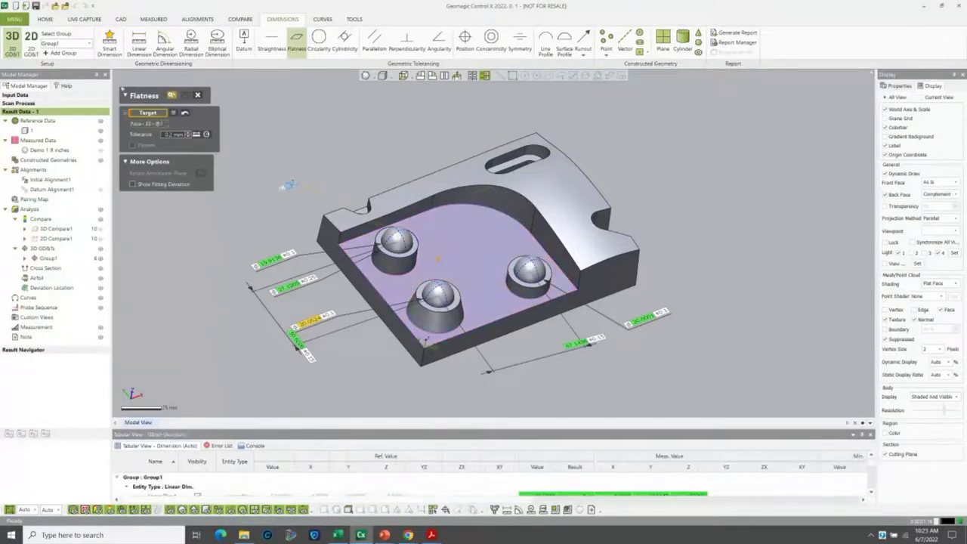
{"action": "double_click", "coordinate": [174, 134]}
{"action": "key", "text": "BackSpace"}
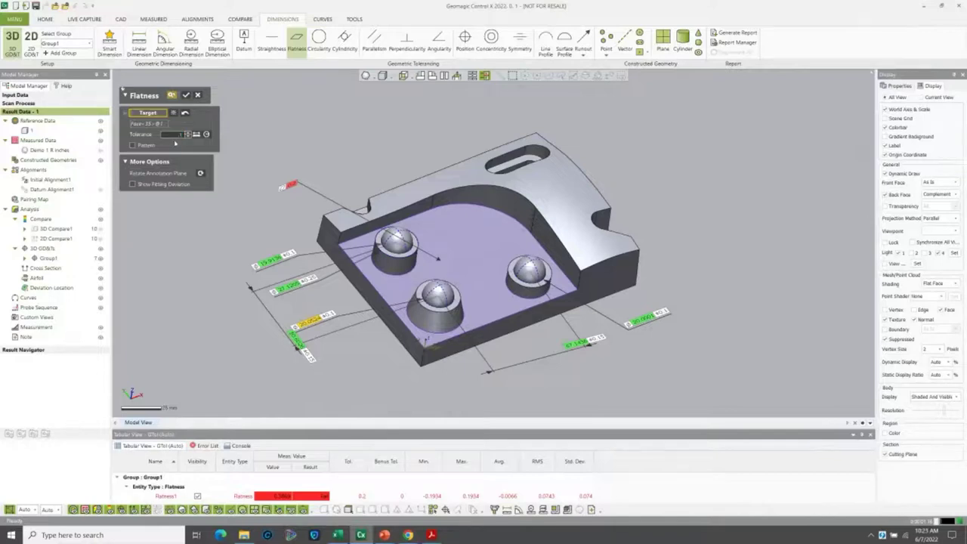
{"action": "type", "text": "0.1"}
{"action": "key", "text": "Return"}
{"action": "left_click", "coordinate": [186, 95]}
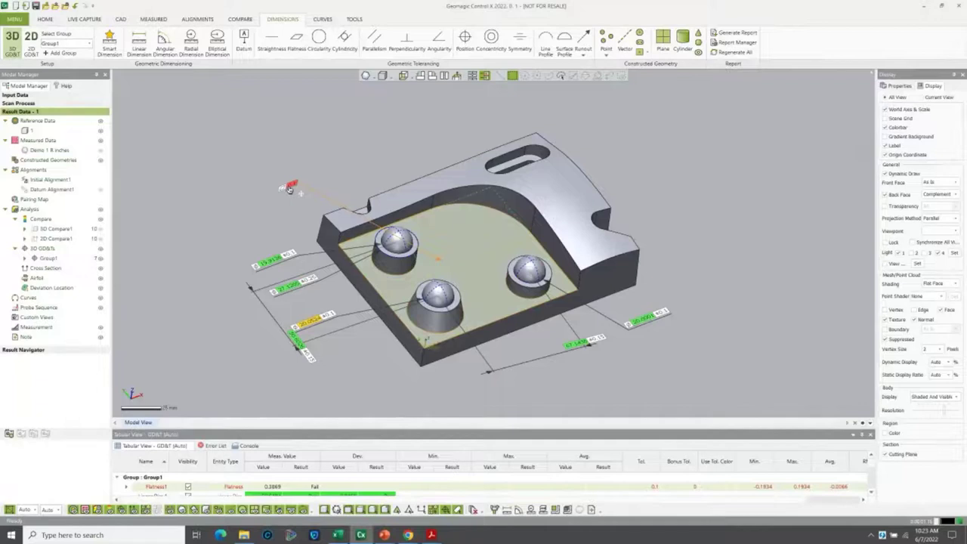
Switch the callouts to the Detailed preset and rotate to view the flatness callout.
{"action": "right_click", "coordinate": [289, 188]}
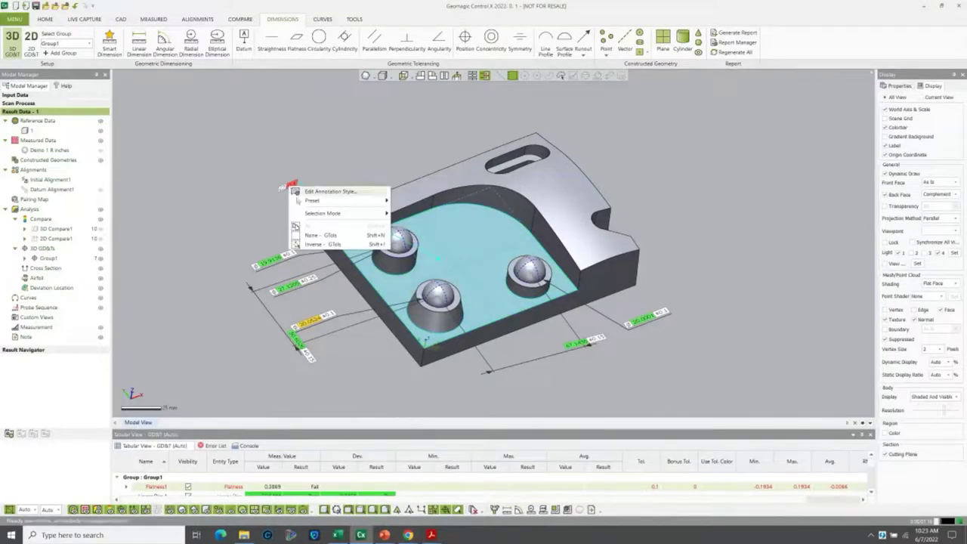
{"action": "mouse_move", "coordinate": [304, 201]}
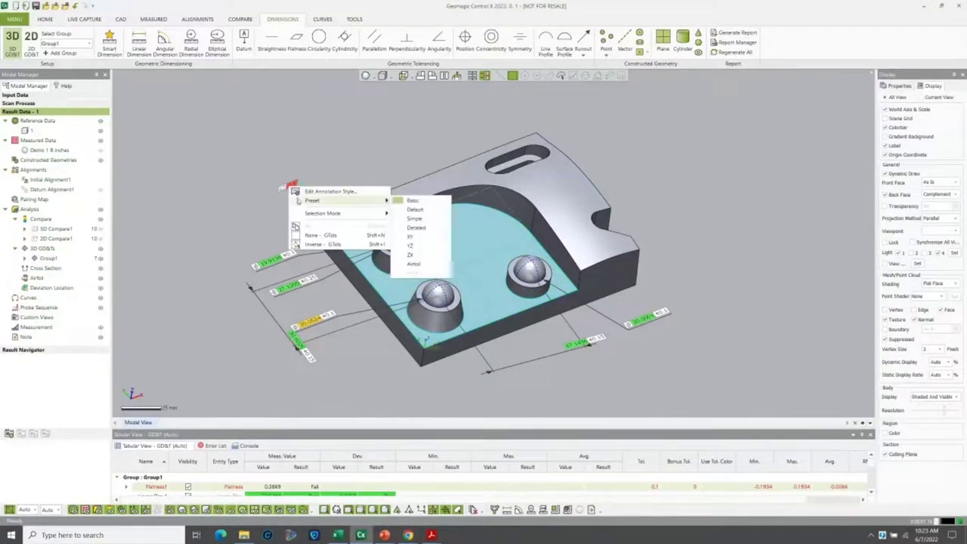
{"action": "left_click", "coordinate": [415, 229]}
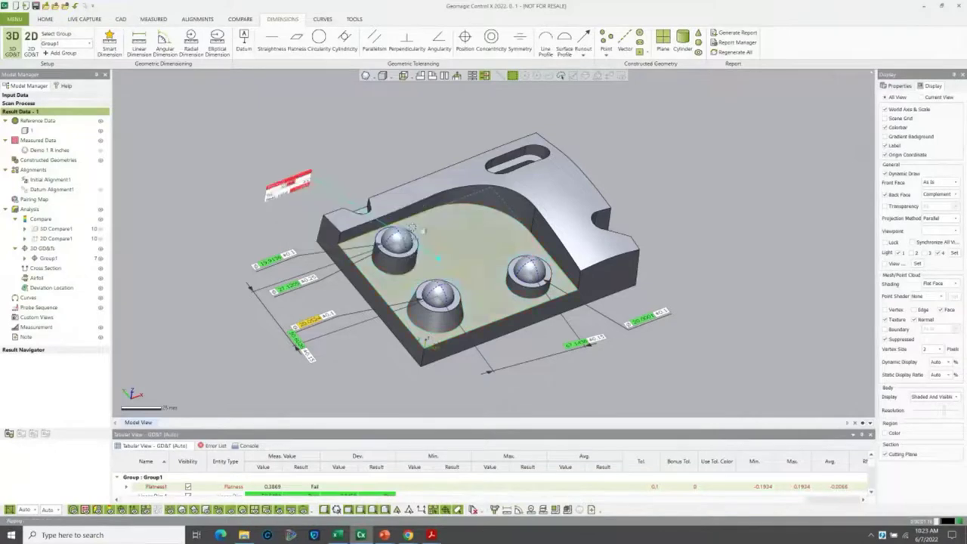
{"action": "right_click_drag", "start_coordinate": [318, 189], "coordinate": [230, 145]}
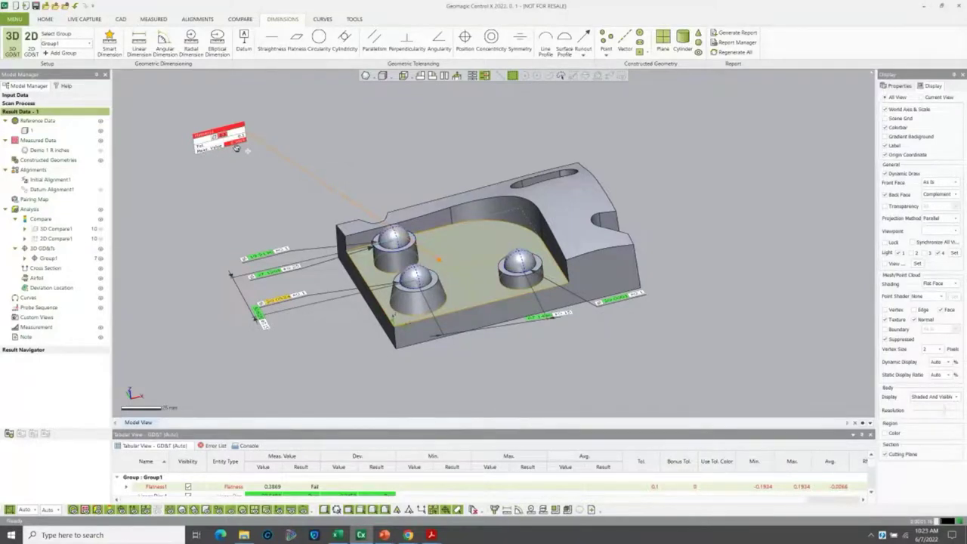
{"action": "left_click", "coordinate": [228, 141]}
{"action": "left_click_drag", "start_coordinate": [394, 427], "coordinate": [370, 291]}
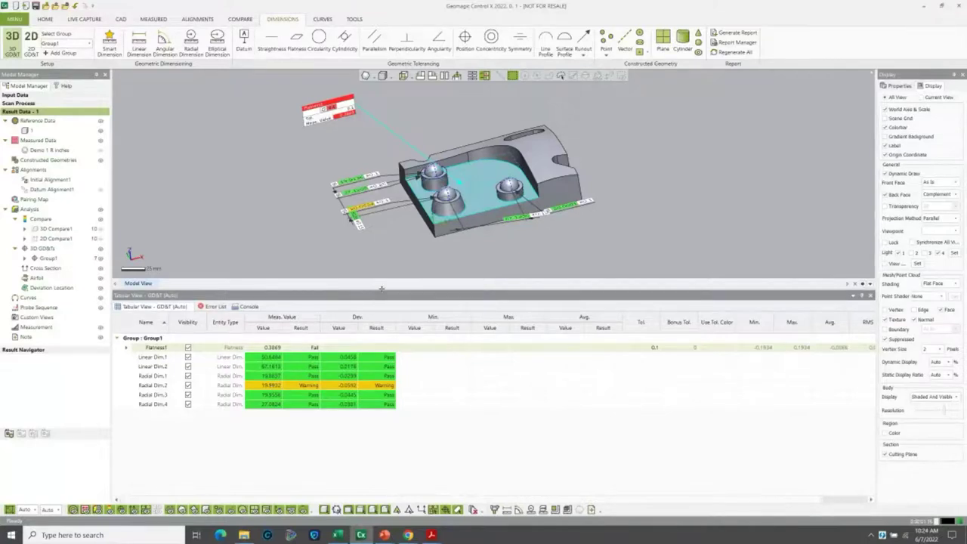
{"action": "left_click_drag", "start_coordinate": [382, 288], "coordinate": [381, 412]}
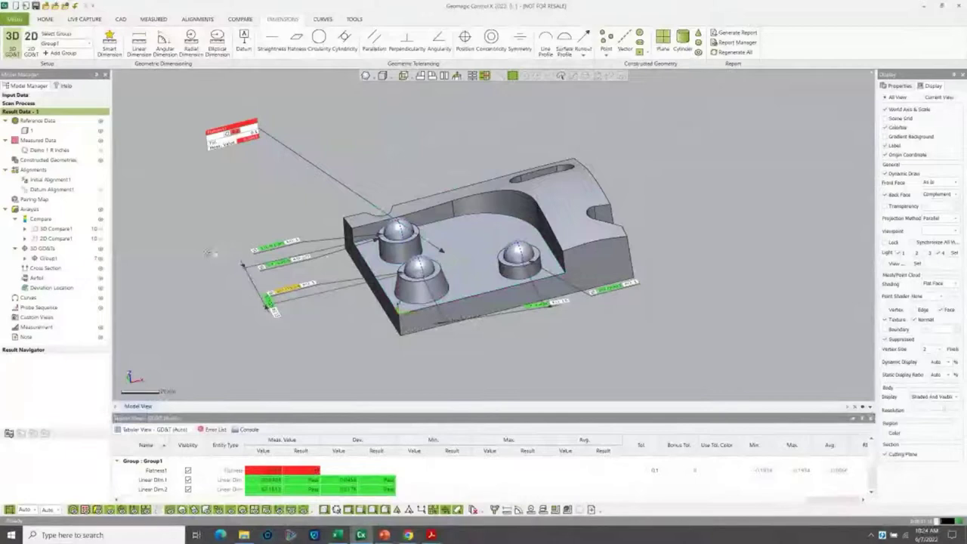
Hide the GD&T callouts and create Cross Section1 offset 5 mm from the floor face.
{"action": "left_click", "coordinate": [101, 259]}
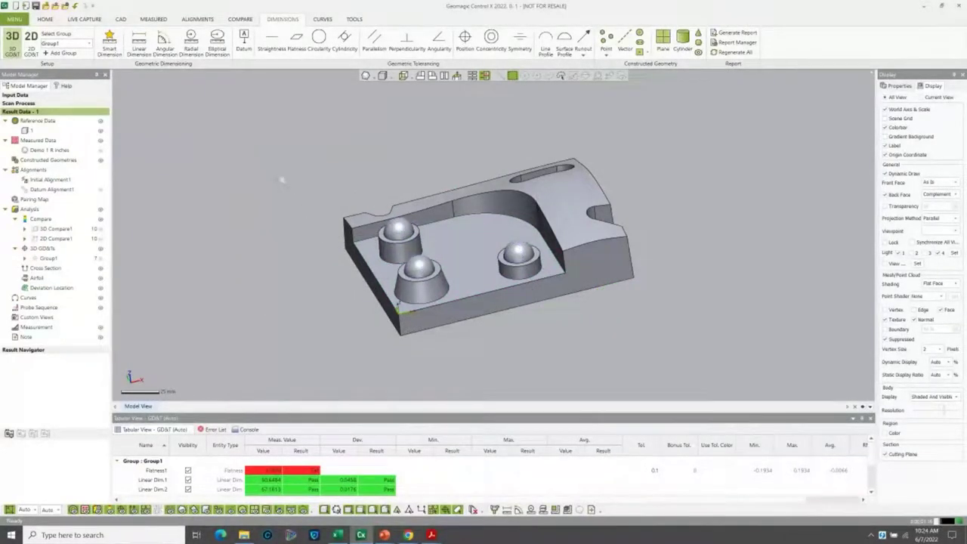
{"action": "left_click", "coordinate": [31, 44]}
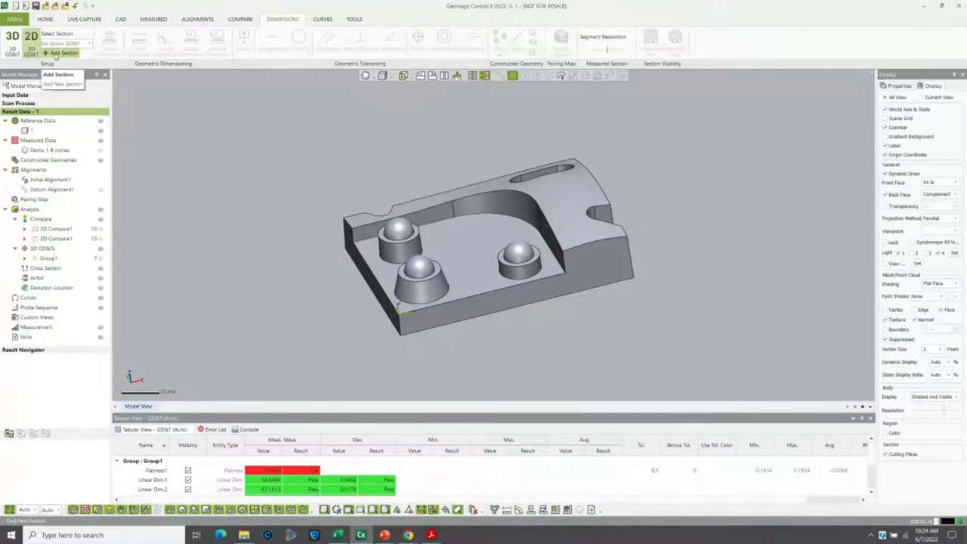
{"action": "left_click", "coordinate": [56, 54]}
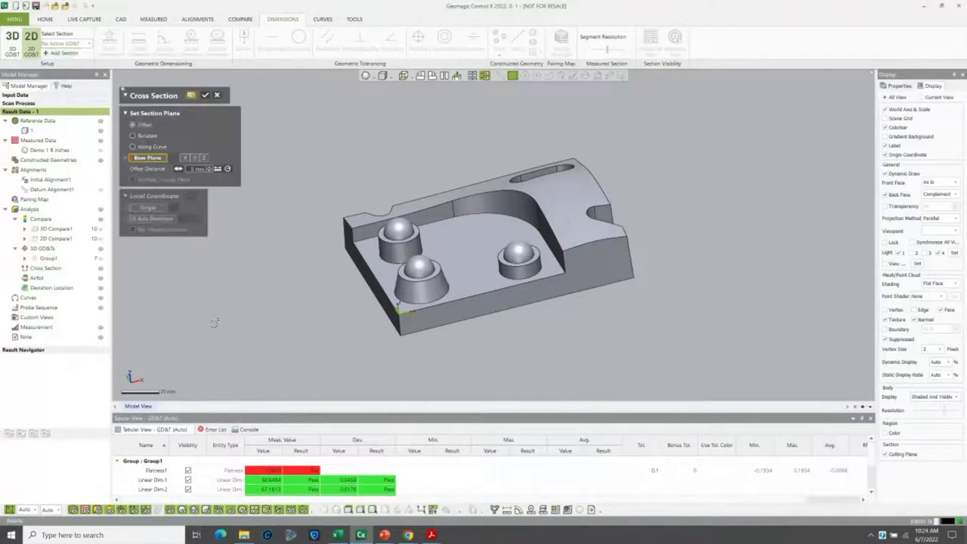
{"action": "left_click", "coordinate": [465, 249]}
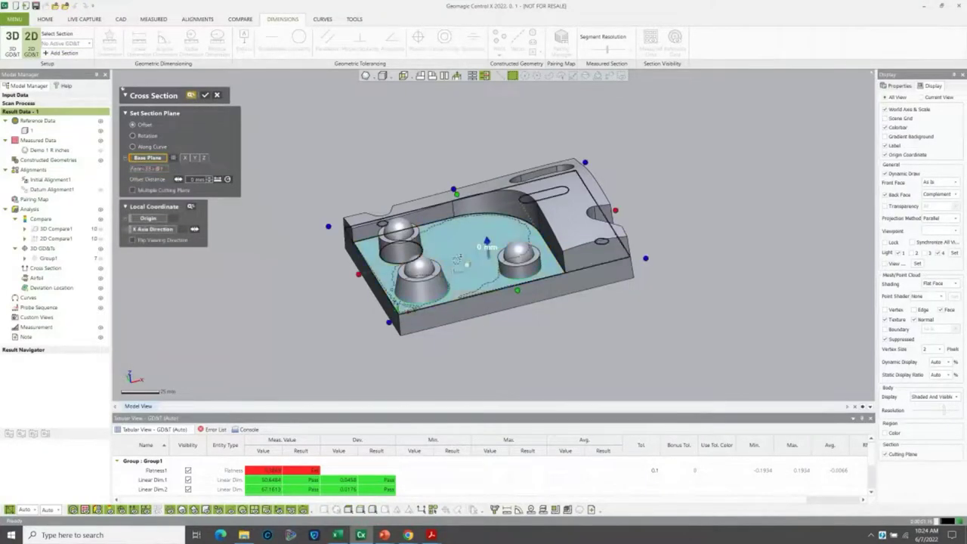
{"action": "left_click_drag", "start_coordinate": [486, 241], "coordinate": [487, 236]}
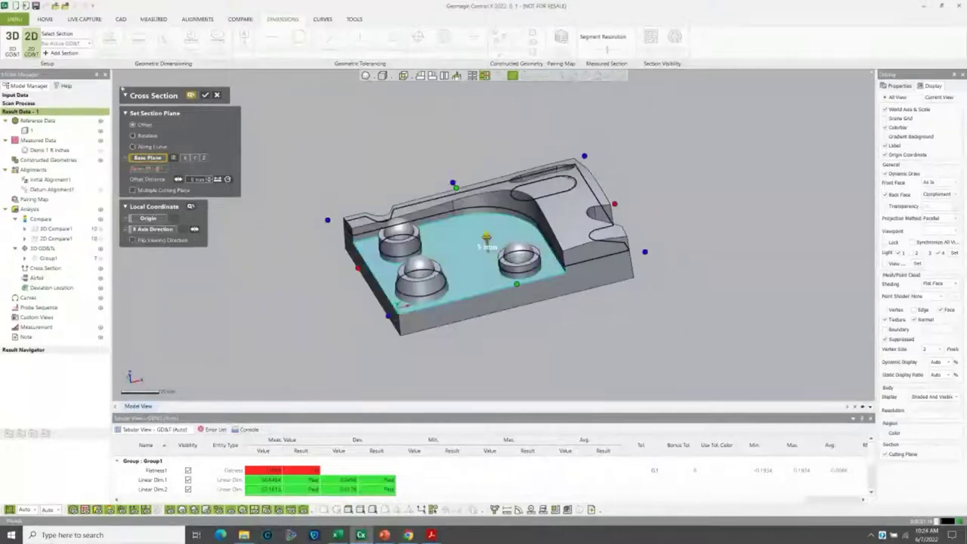
{"action": "left_click", "coordinate": [205, 95]}
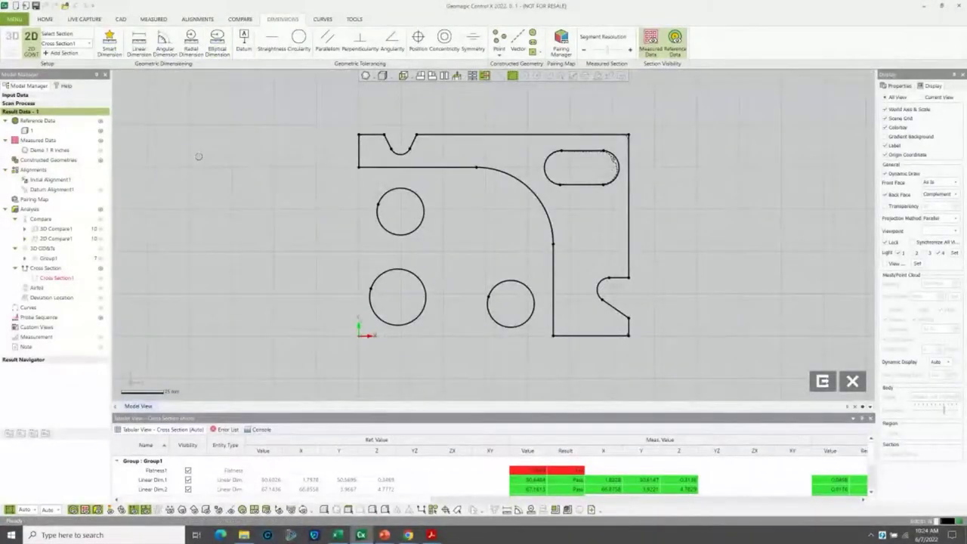
Dimension the diameters of the three section circles: 33.2687, 27.7506 and 27.7359.
{"action": "left_click", "coordinate": [109, 43]}
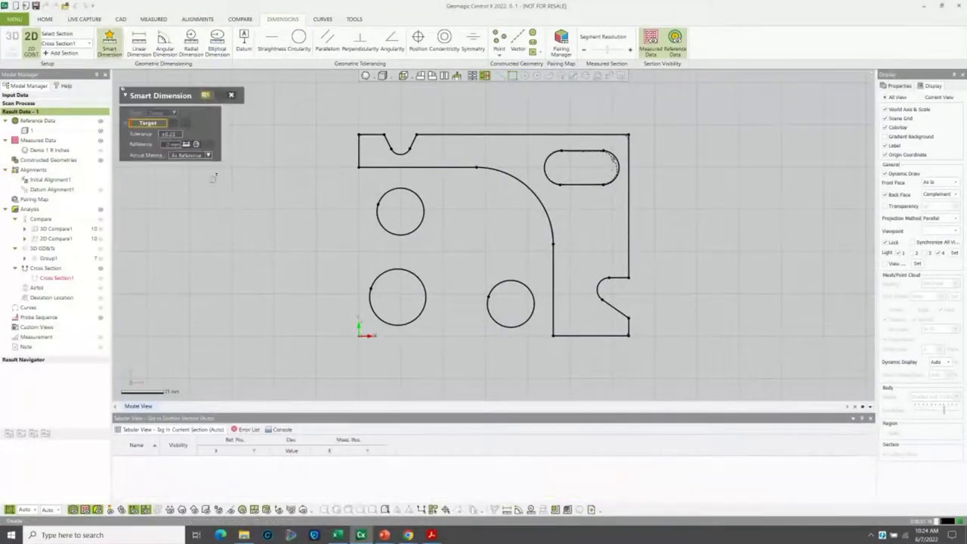
{"action": "left_click", "coordinate": [370, 296]}
{"action": "left_click", "coordinate": [281, 328]}
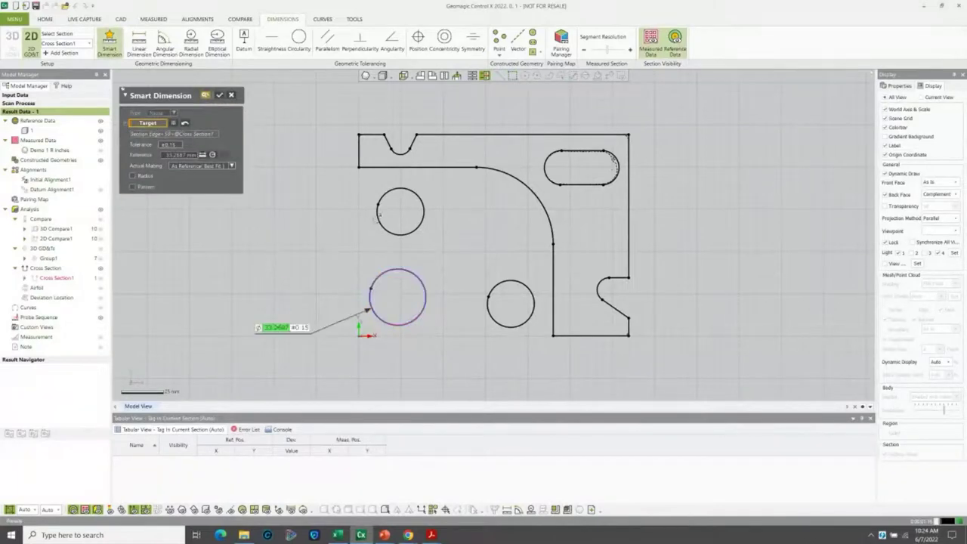
{"action": "left_click", "coordinate": [379, 215]}
{"action": "left_click", "coordinate": [277, 240]}
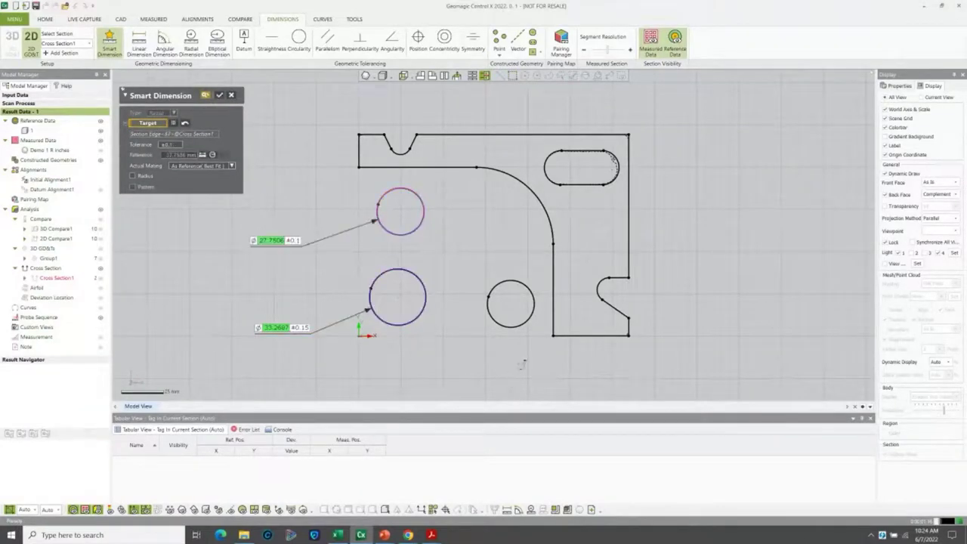
{"action": "left_click", "coordinate": [518, 323]}
{"action": "left_click", "coordinate": [593, 384]}
{"action": "left_click", "coordinate": [219, 94]}
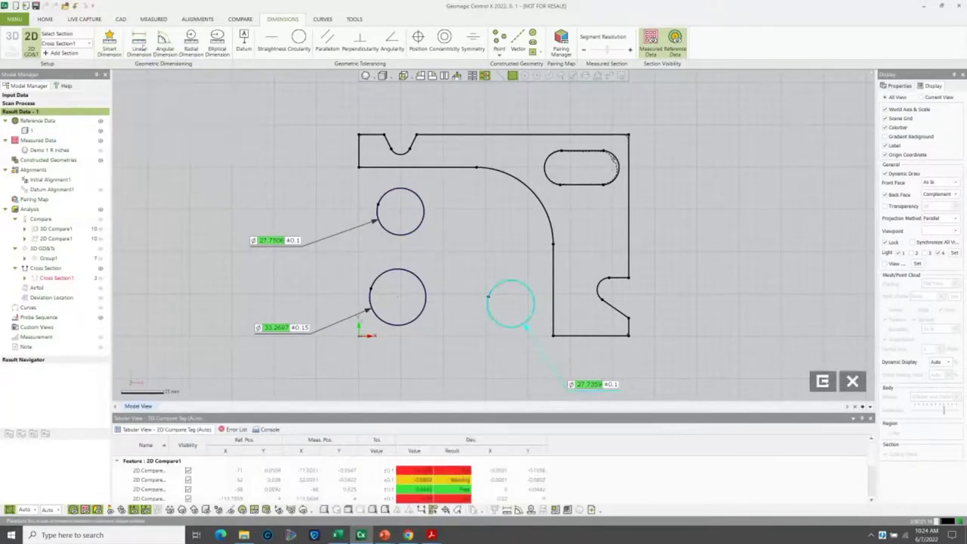
Dimension the section's overall width, 159.58 mm, between its left and right edges.
{"action": "left_click", "coordinate": [142, 48]}
{"action": "left_click", "coordinate": [359, 147]}
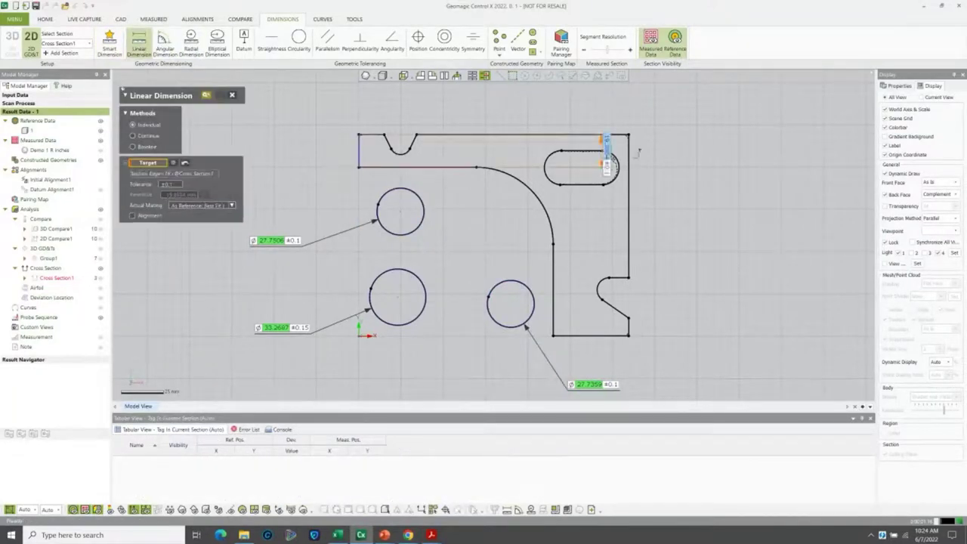
{"action": "left_click", "coordinate": [639, 152]}
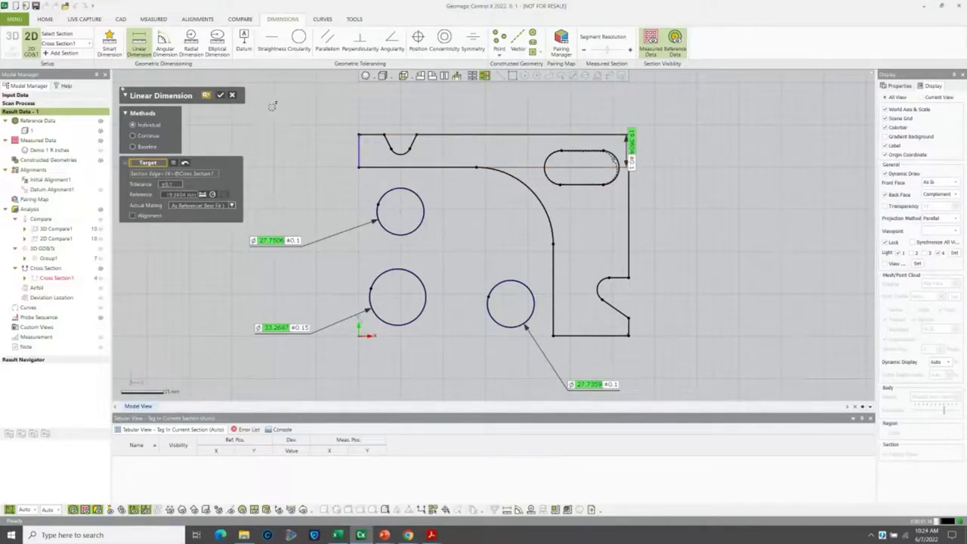
{"action": "left_click", "coordinate": [185, 163]}
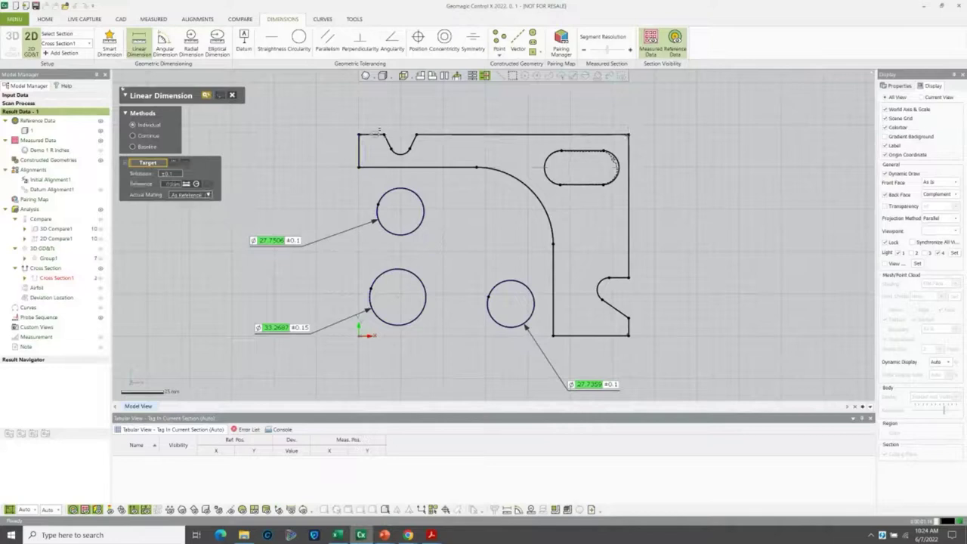
{"action": "left_click", "coordinate": [360, 150]}
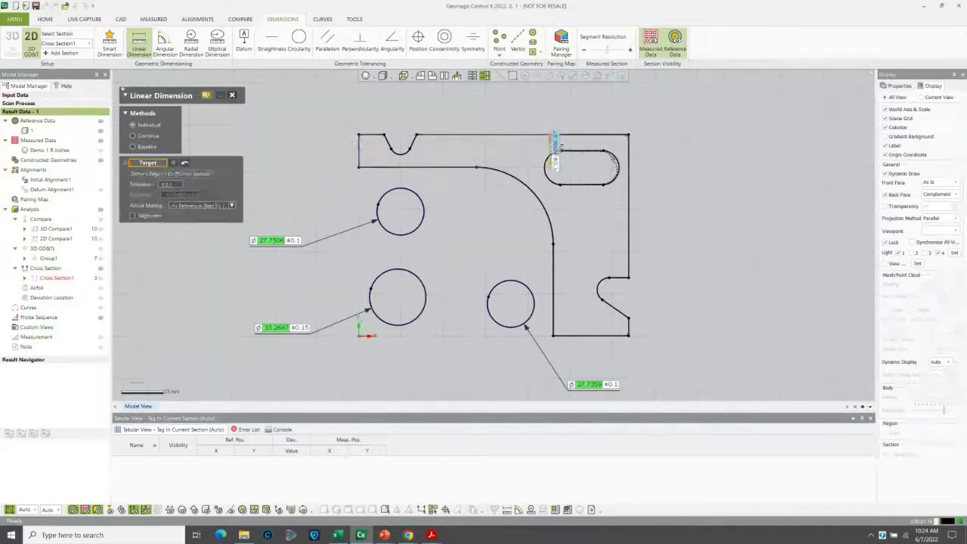
{"action": "left_click", "coordinate": [629, 143]}
{"action": "left_click", "coordinate": [476, 101]}
Add the overall height dimension from top to bottom edge, placed at the right.
{"action": "left_click", "coordinate": [624, 134]}
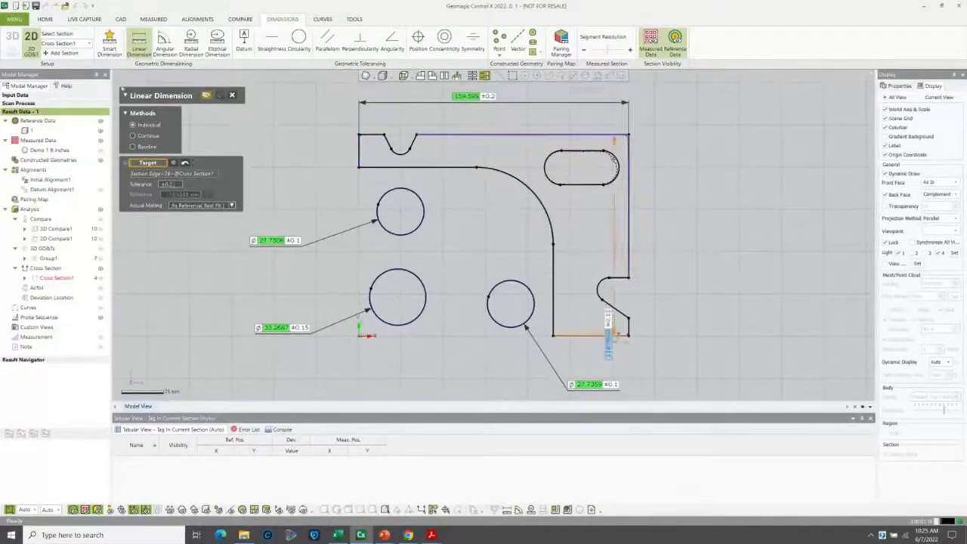
{"action": "left_click", "coordinate": [615, 337]}
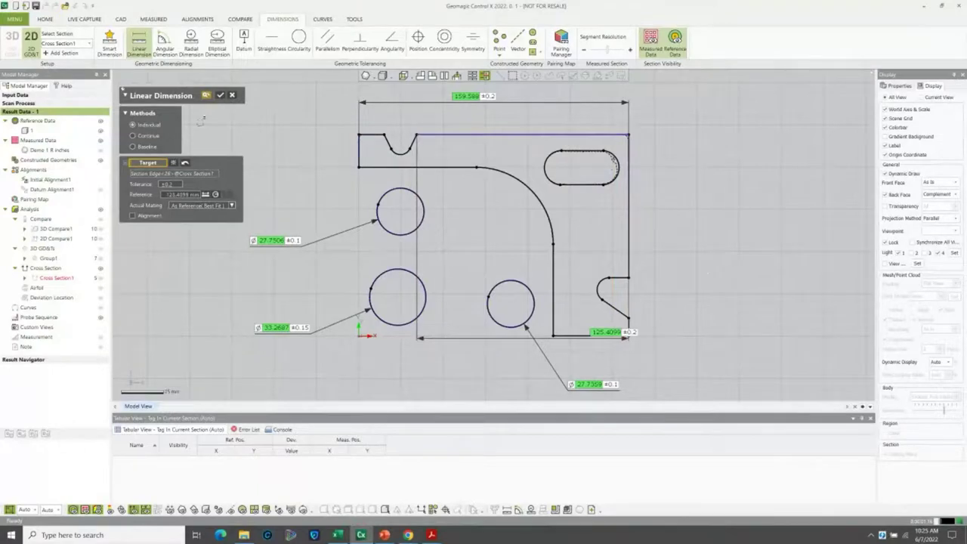
{"action": "left_click", "coordinate": [185, 163]}
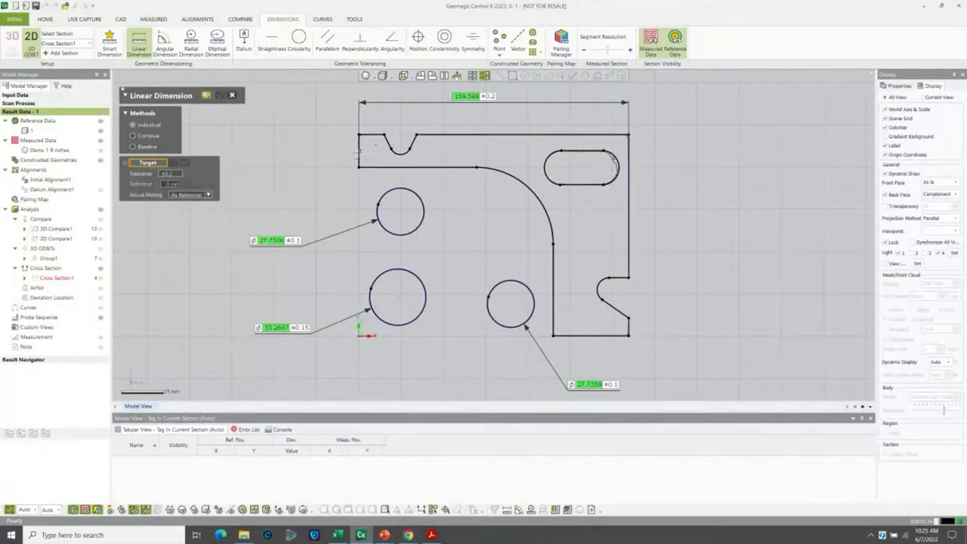
{"action": "left_click", "coordinate": [592, 136]}
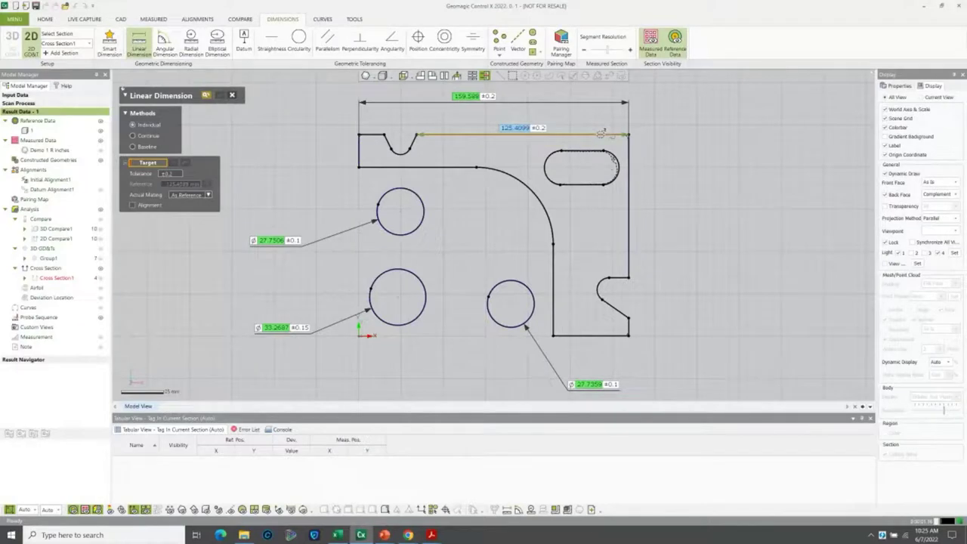
{"action": "left_click", "coordinate": [616, 336]}
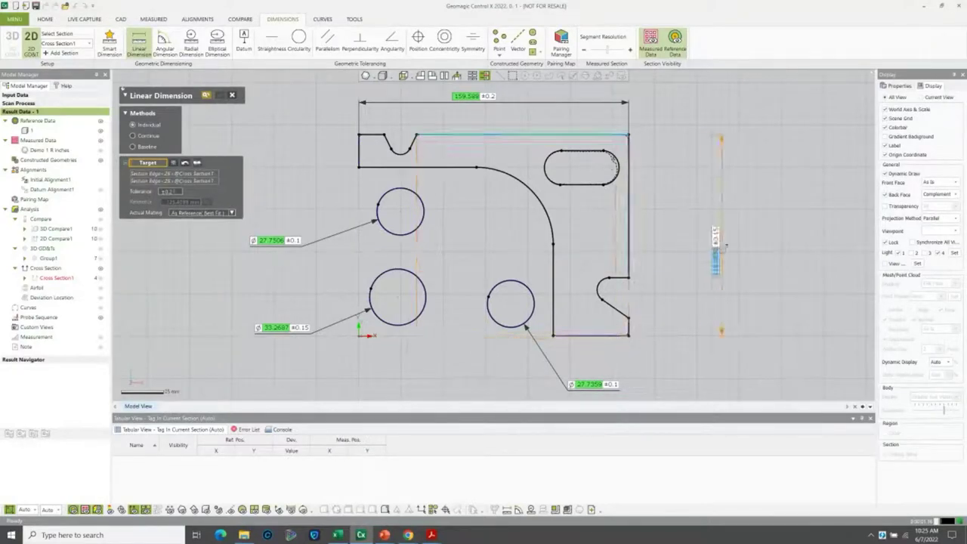
{"action": "left_click", "coordinate": [725, 237]}
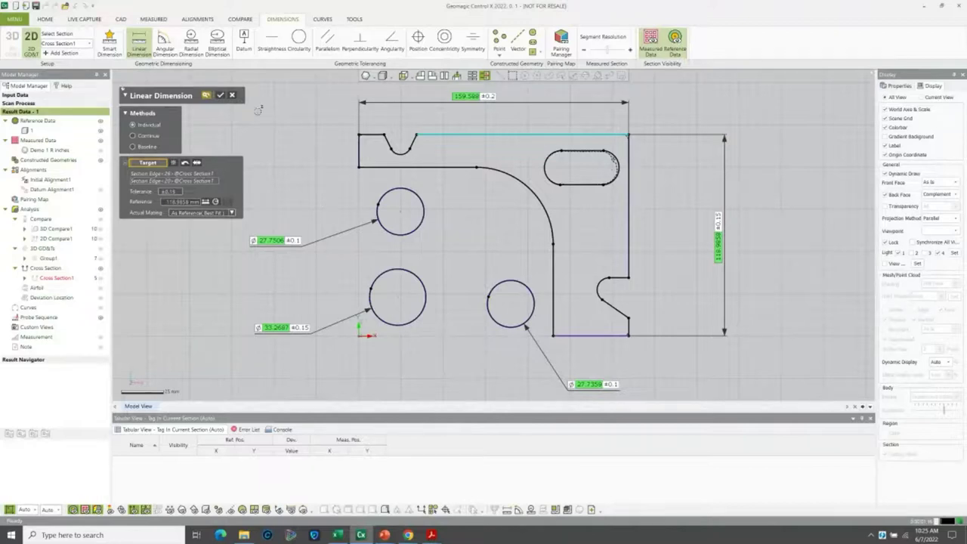
Confirm the linear dimensions and add the 23.879 slot-width dimension above the slot.
{"action": "left_click", "coordinate": [220, 95]}
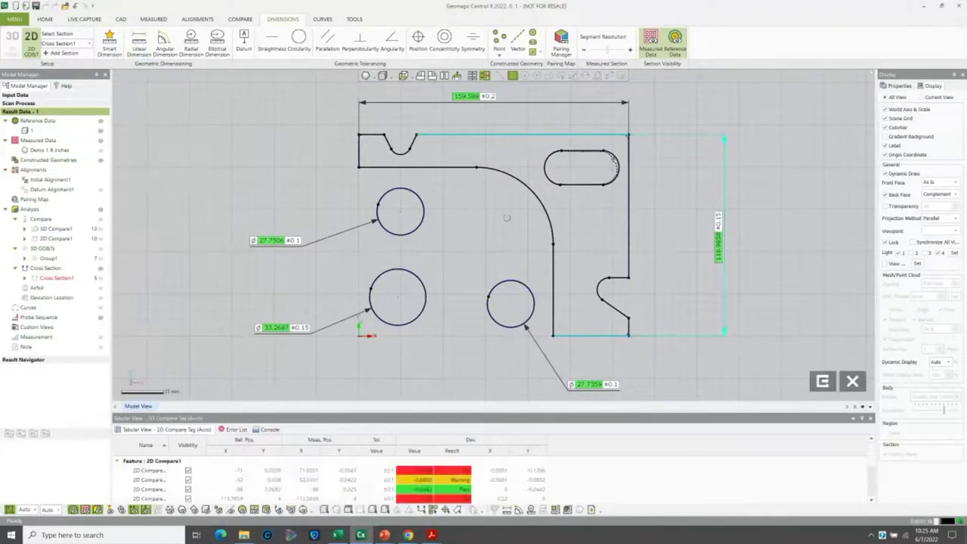
{"action": "left_click", "coordinate": [507, 258]}
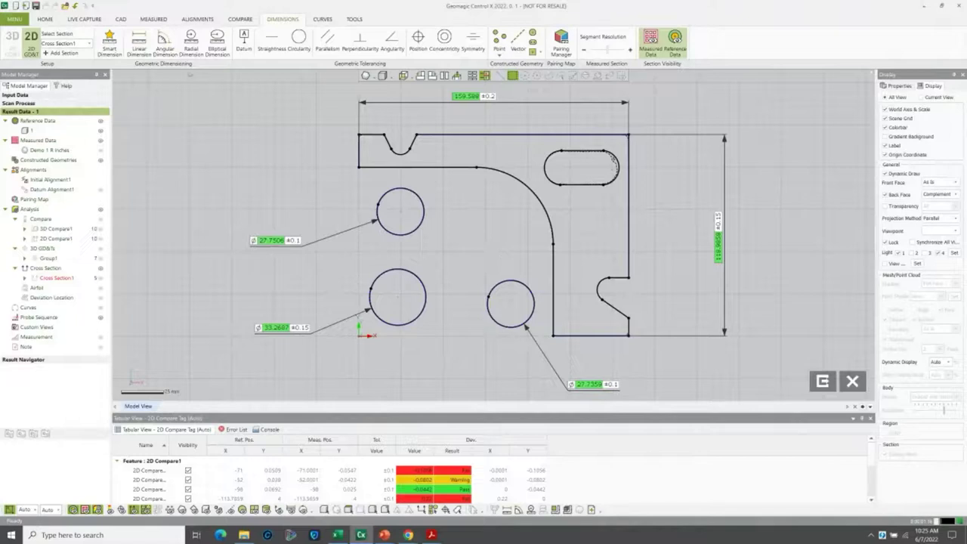
{"action": "left_click", "coordinate": [138, 43]}
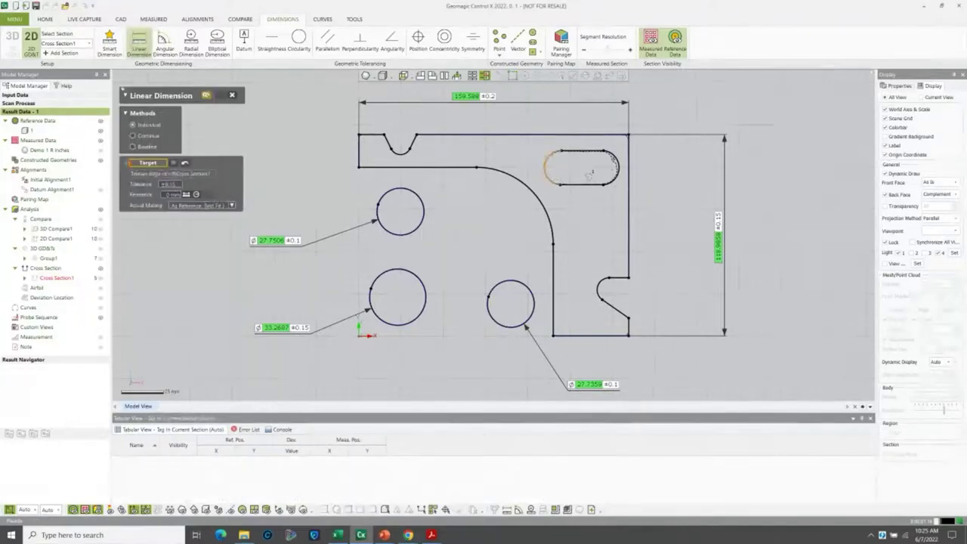
{"action": "left_click", "coordinate": [618, 171]}
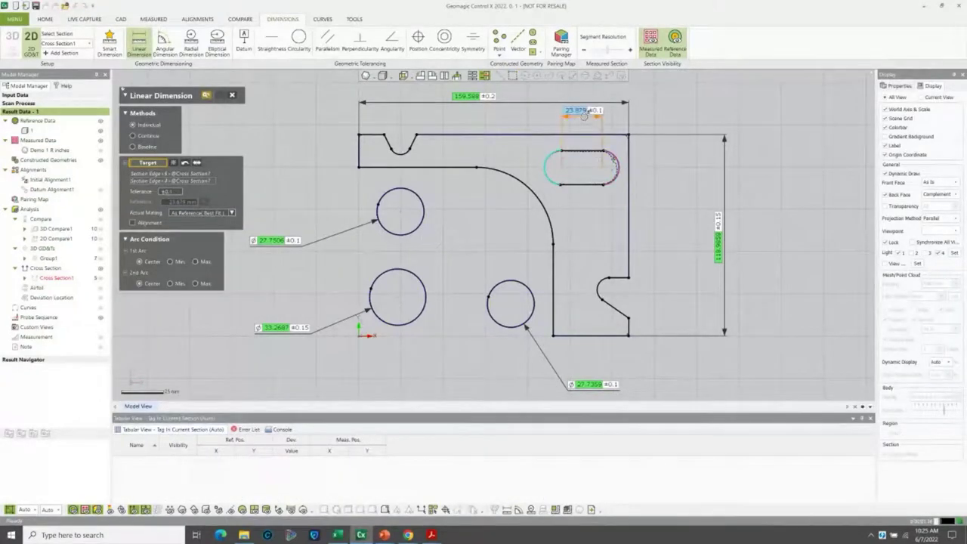
{"action": "left_click", "coordinate": [584, 114]}
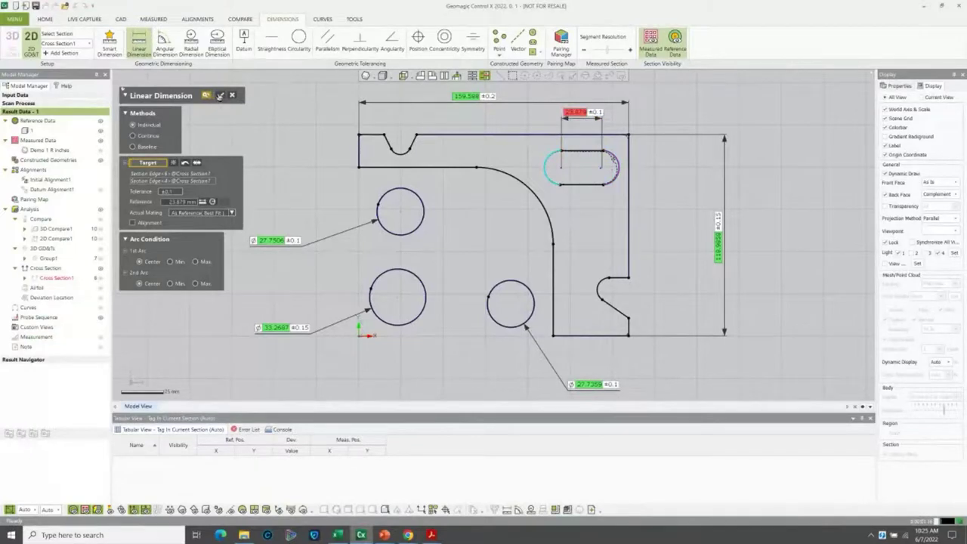
{"action": "left_click", "coordinate": [220, 95]}
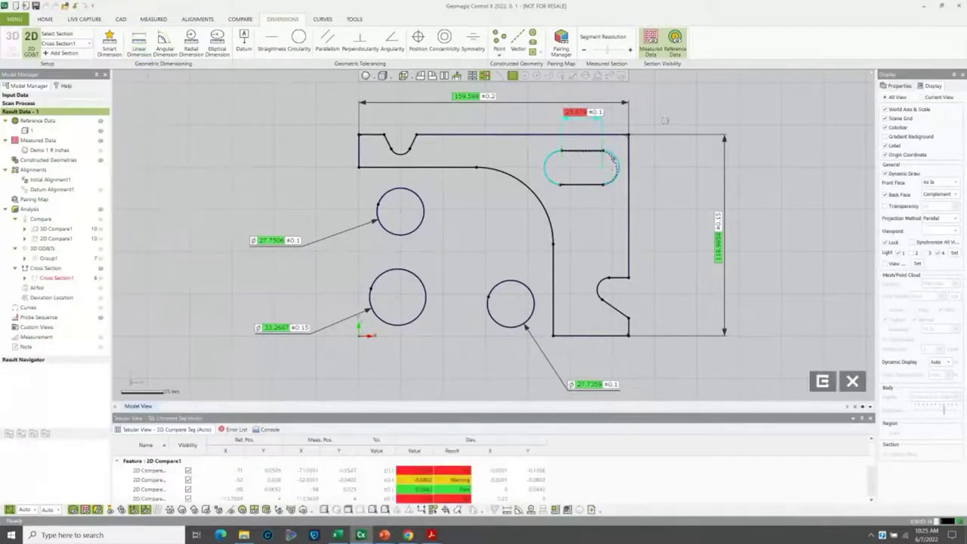
Show the slot dimension's Detailed annotation and move it further right.
{"action": "right_click", "coordinate": [579, 115]}
{"action": "mouse_move", "coordinate": [611, 129]}
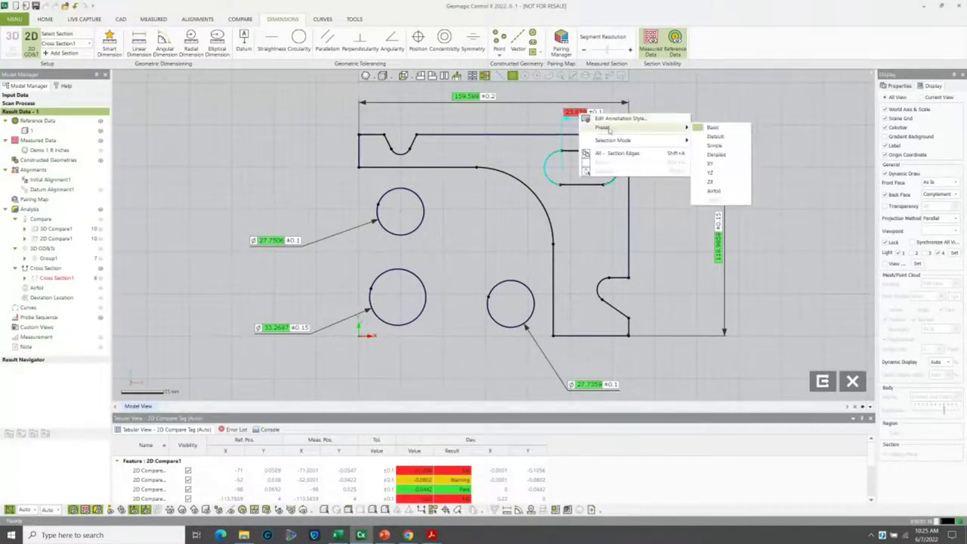
{"action": "left_click", "coordinate": [715, 155]}
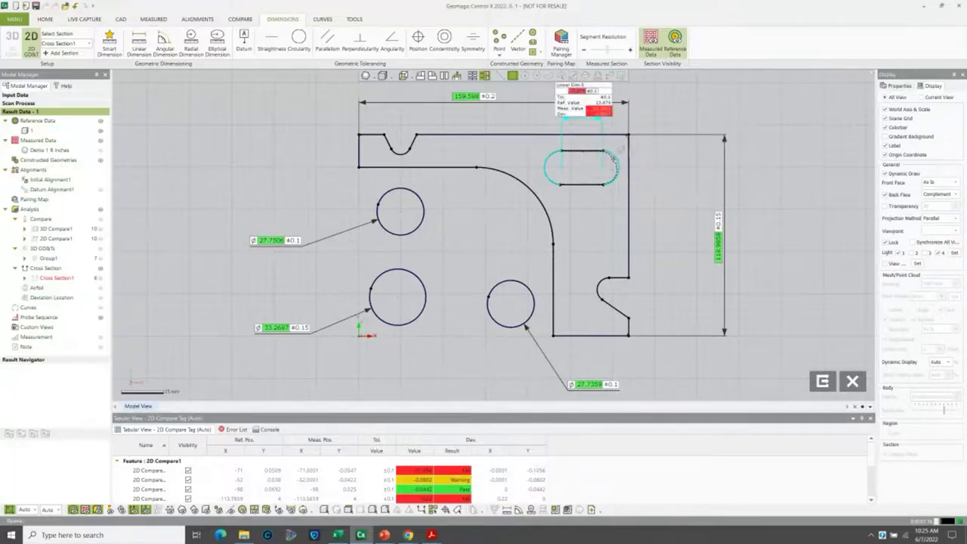
{"action": "left_click", "coordinate": [668, 249]}
{"action": "scroll", "coordinate": [658, 232], "scroll_direction": "down", "scroll_amount": 3}
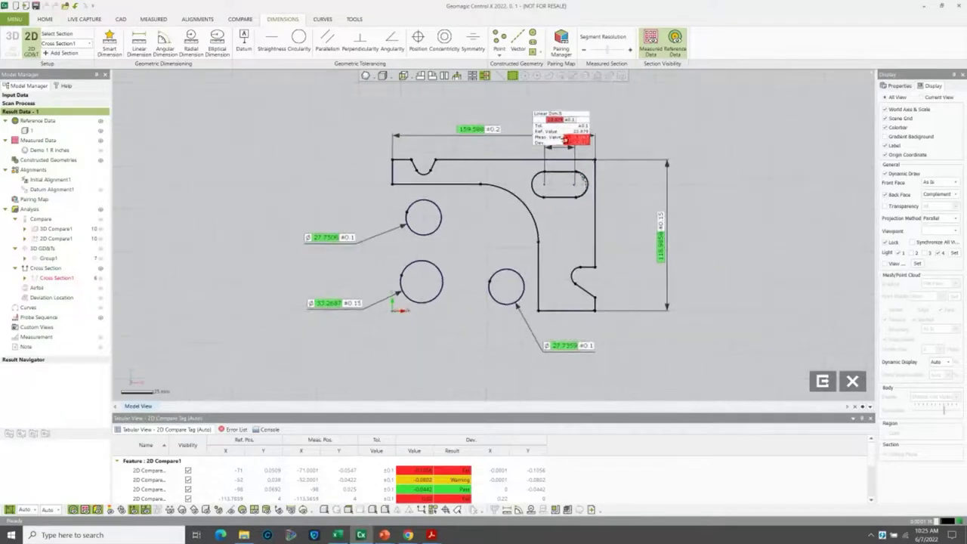
{"action": "left_click_drag", "start_coordinate": [562, 112], "coordinate": [626, 108]}
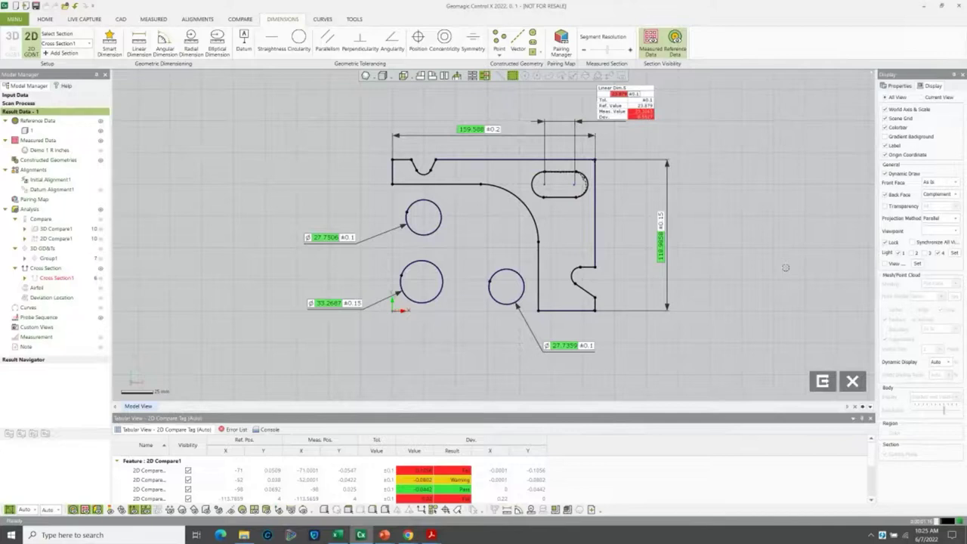
Add a 52.1357° angular dimension across the two edges of the left notch.
{"action": "left_click", "coordinate": [165, 44]}
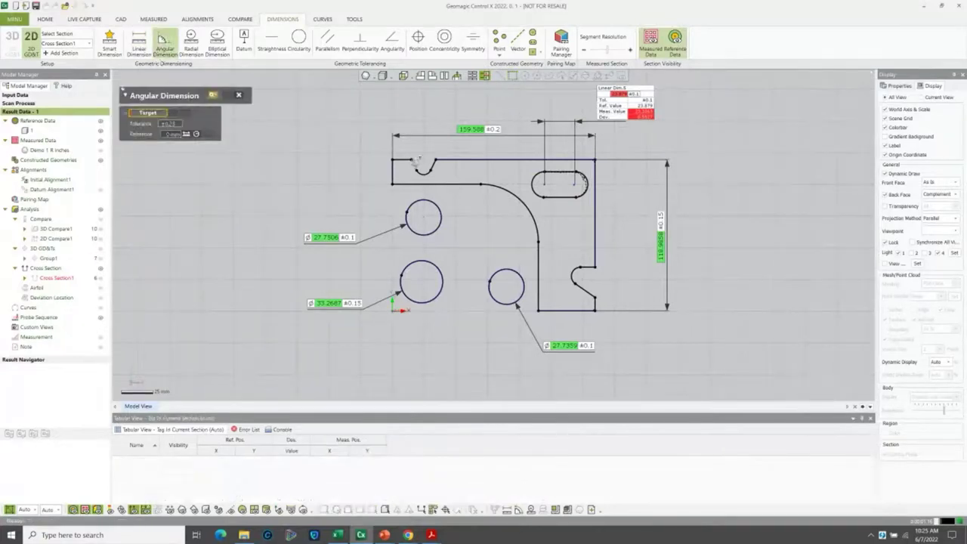
{"action": "left_click", "coordinate": [415, 164]}
{"action": "left_click", "coordinate": [430, 164]}
{"action": "left_click", "coordinate": [429, 110]}
Add an angular dimension across the right notch edges, confirm it, and finish the cross section.
{"action": "left_click", "coordinate": [592, 266]}
{"action": "left_click", "coordinate": [577, 287]}
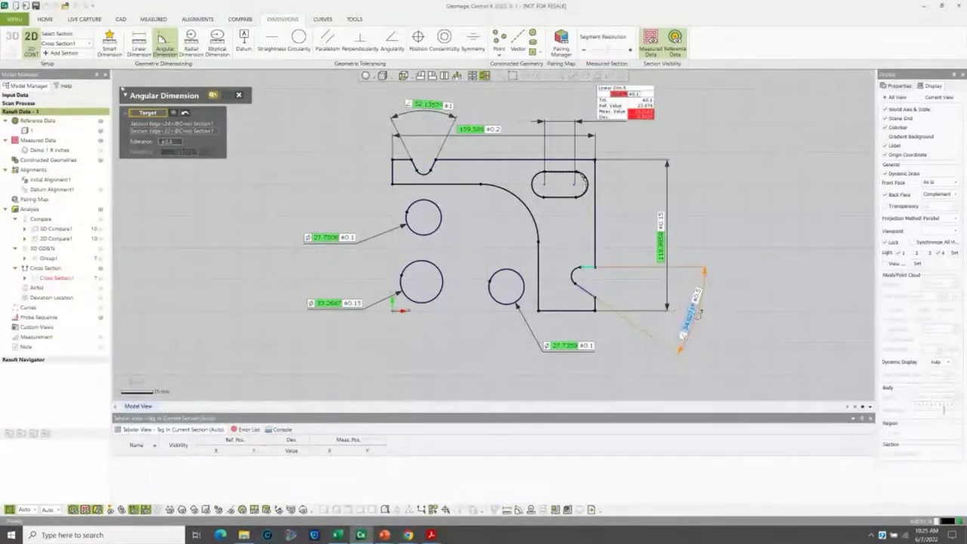
{"action": "left_click", "coordinate": [701, 291]}
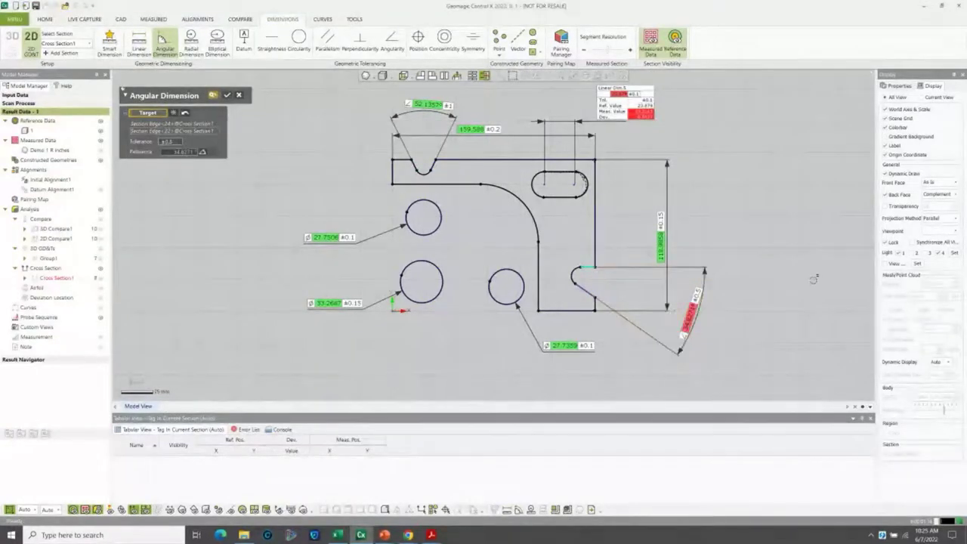
{"action": "left_click", "coordinate": [227, 95]}
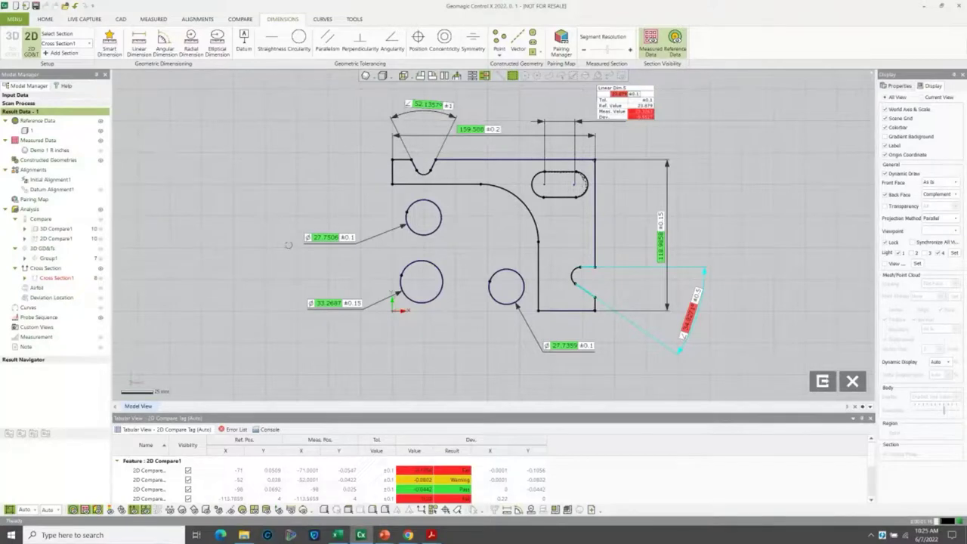
{"action": "left_click", "coordinate": [822, 382]}
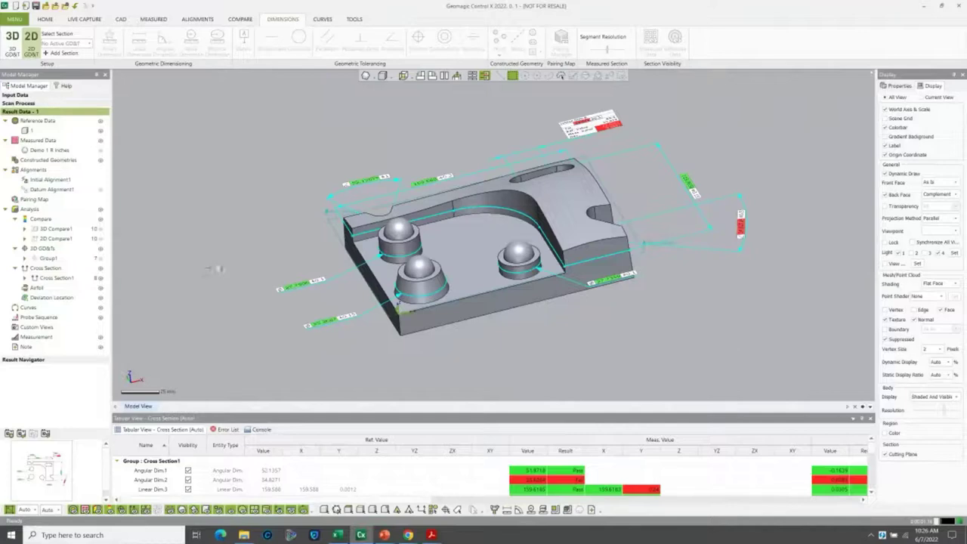
Generate a Letter_Landscape report of Result Data - 1 with Initial Alignment1 removed from its entities.
{"action": "left_click", "coordinate": [45, 19]}
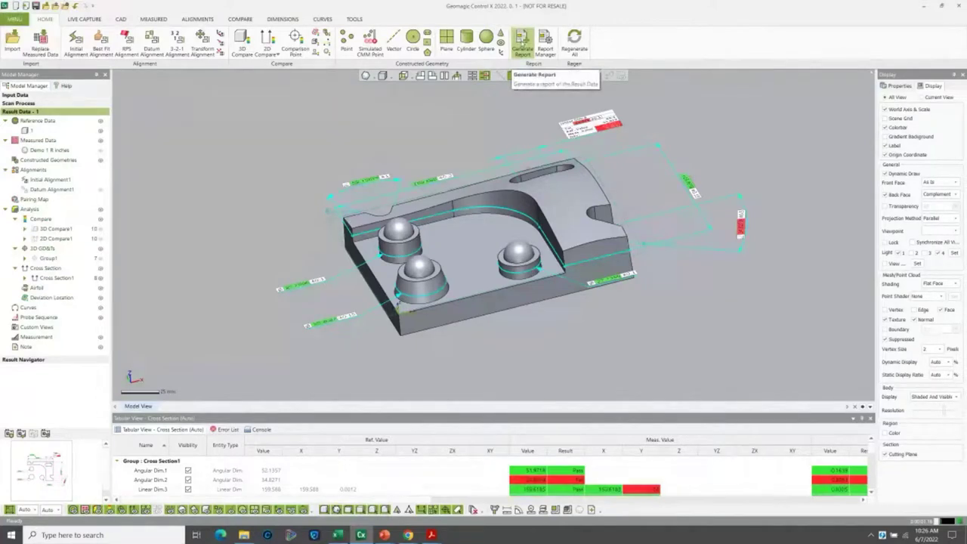
{"action": "left_click", "coordinate": [523, 42]}
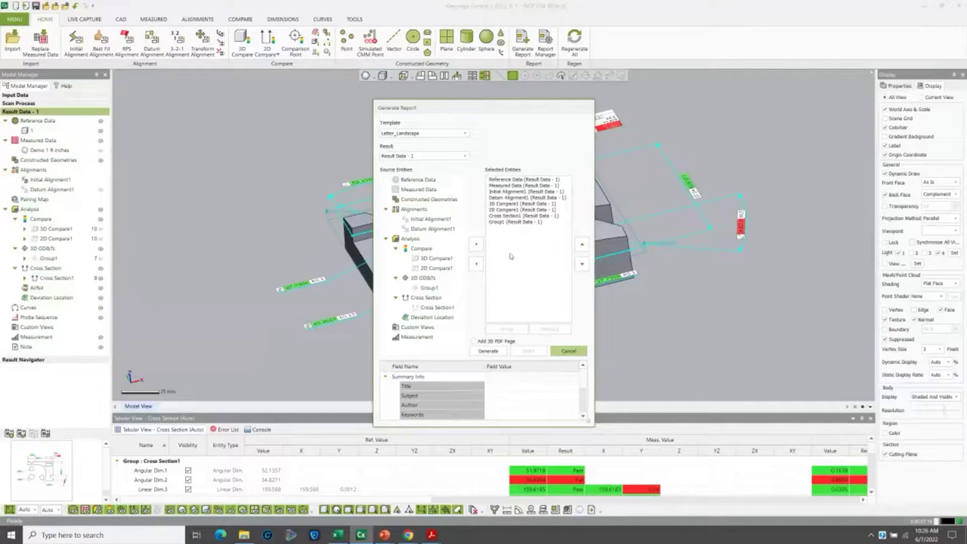
{"action": "left_click", "coordinate": [514, 192]}
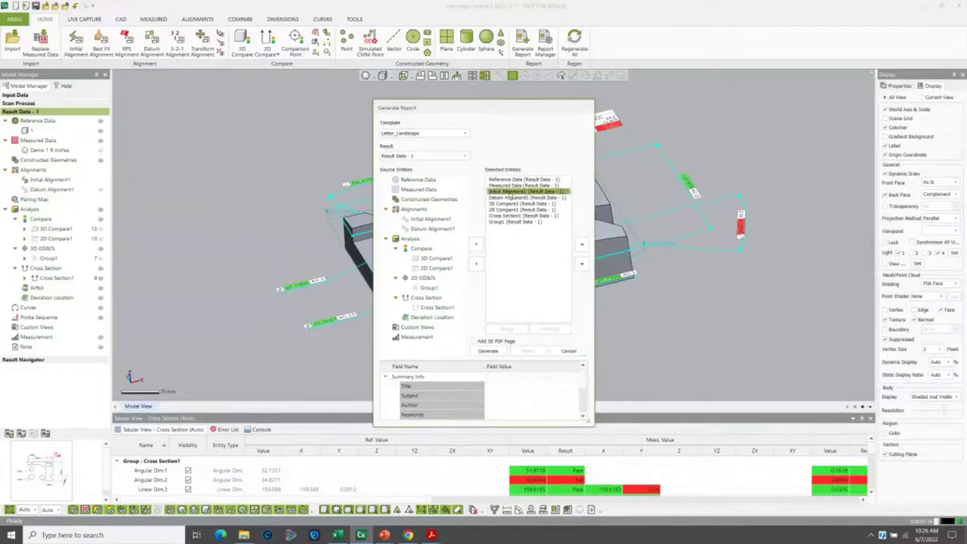
{"action": "left_click", "coordinate": [477, 266]}
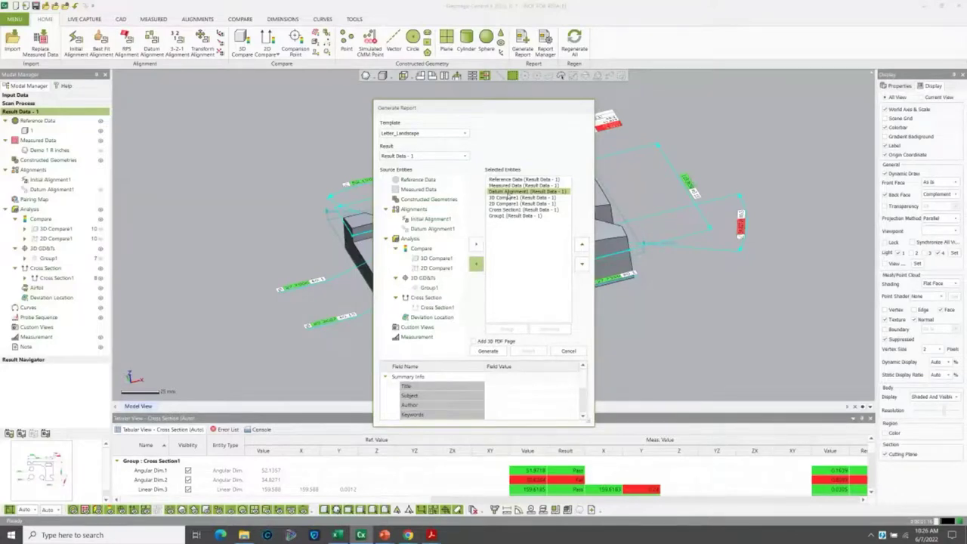
{"action": "left_click", "coordinate": [488, 352]}
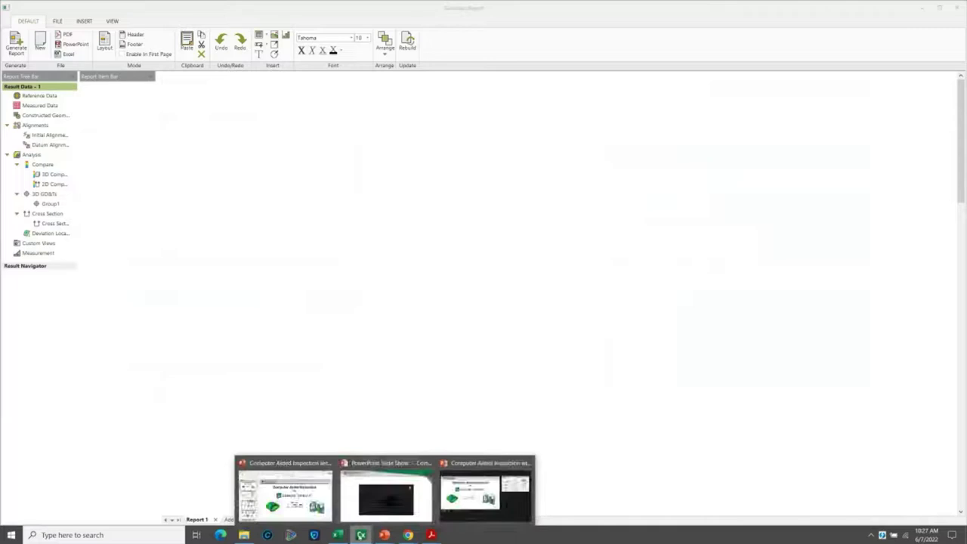
Bring the Geomagic Report window forward and let Report 1's cover page load.
{"action": "mouse_move", "coordinate": [361, 535]}
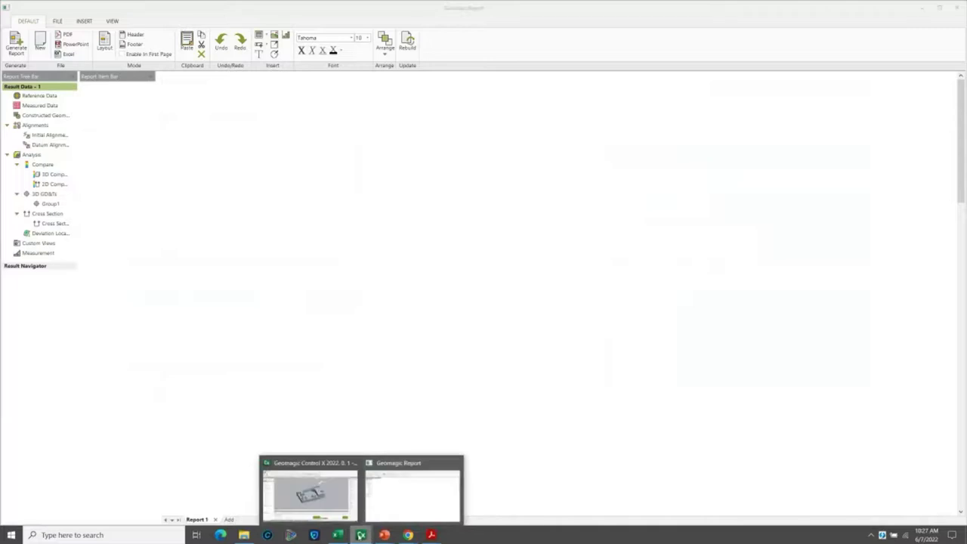
{"action": "left_click", "coordinate": [393, 501]}
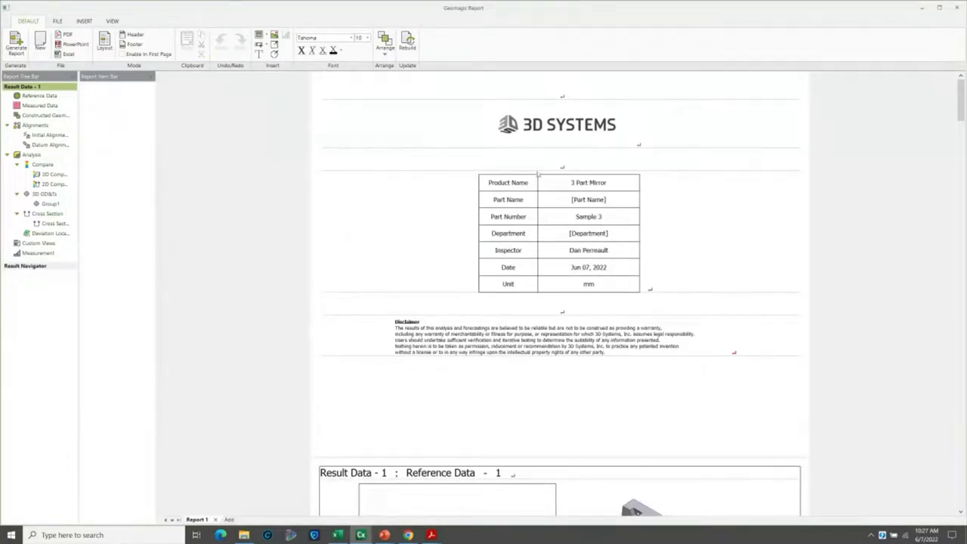
Replace the [Part Name] placeholder in the title table with the demo part's name.
{"action": "left_click", "coordinate": [587, 201]}
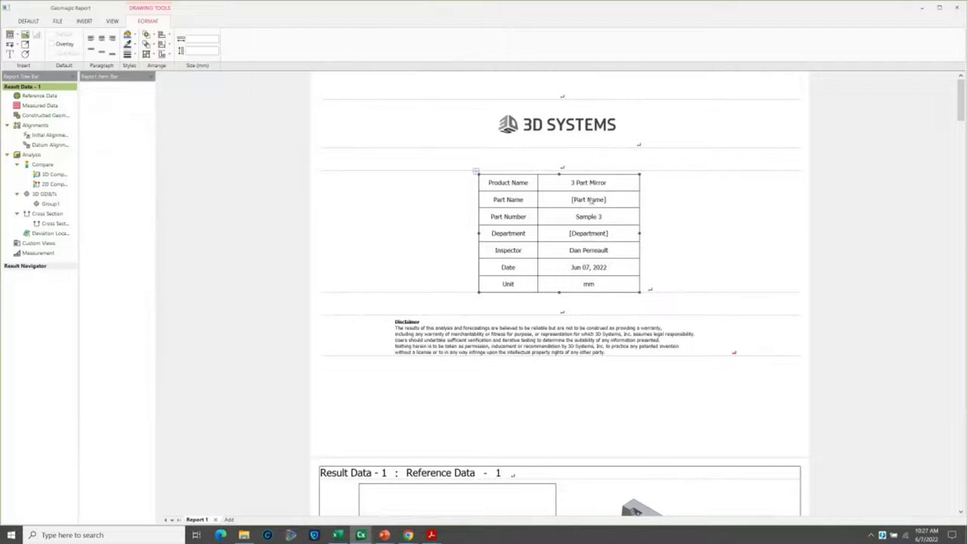
{"action": "left_click", "coordinate": [591, 200]}
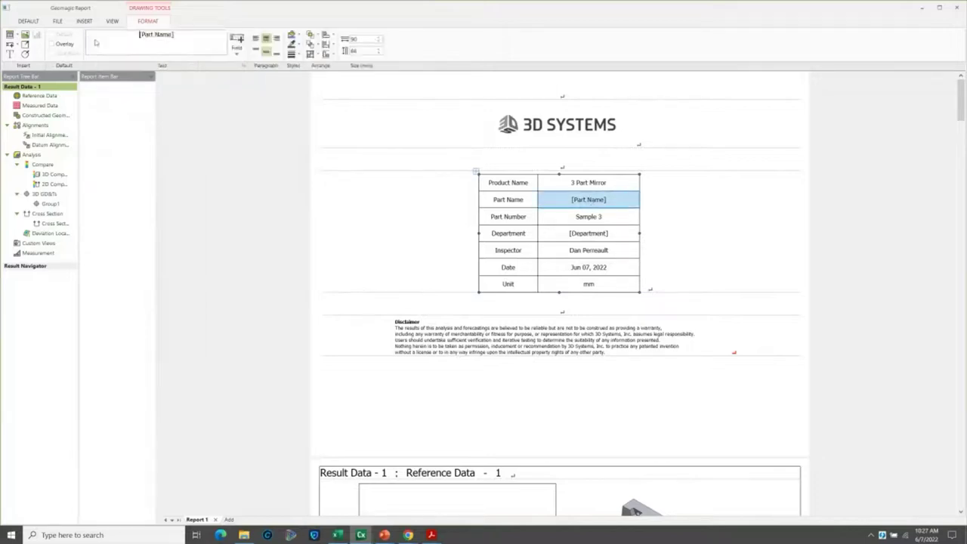
{"action": "triple_click", "coordinate": [172, 42]}
{"action": "type", "text": "Dan's Demo Part"}
{"action": "left_click", "coordinate": [429, 229]}
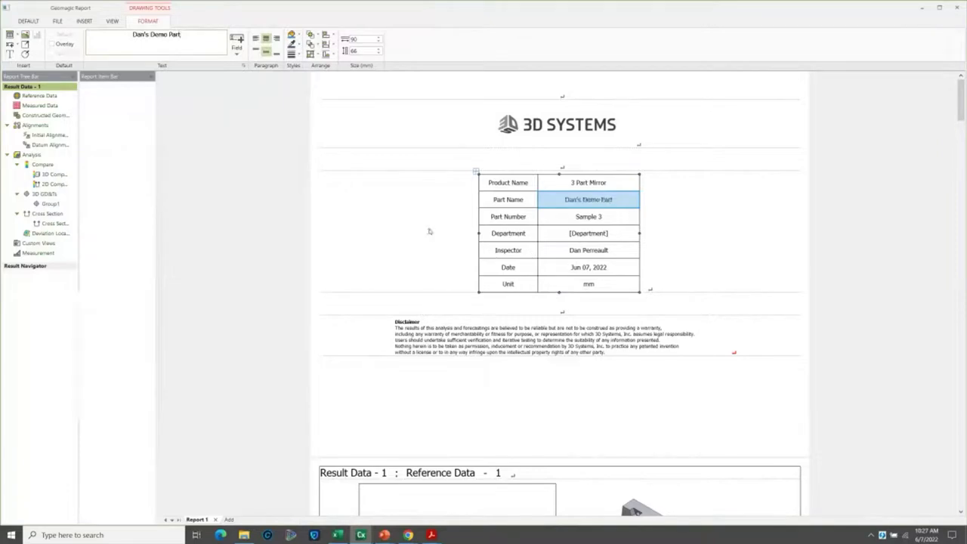
{"action": "left_click", "coordinate": [597, 218]}
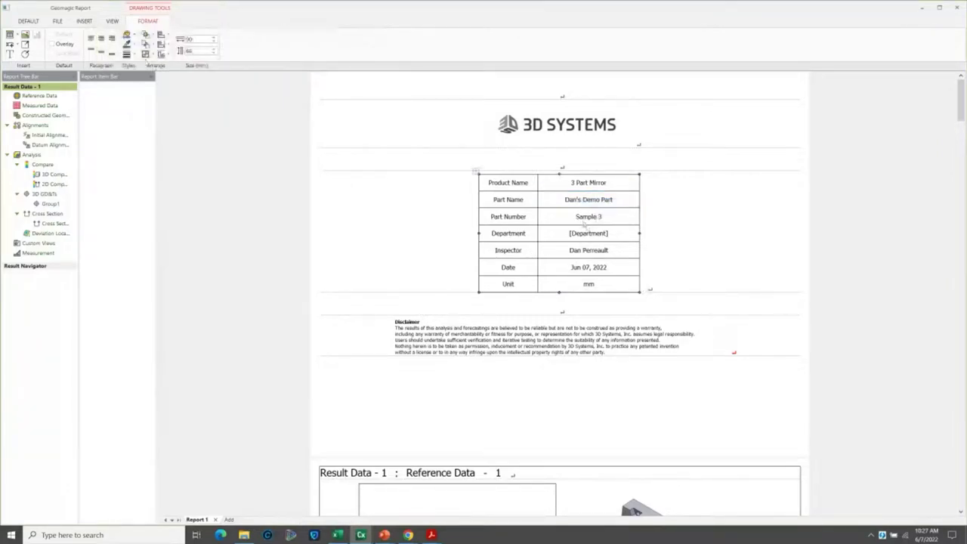
Change the last digit of the Part Number to 1.
{"action": "left_click", "coordinate": [584, 220]}
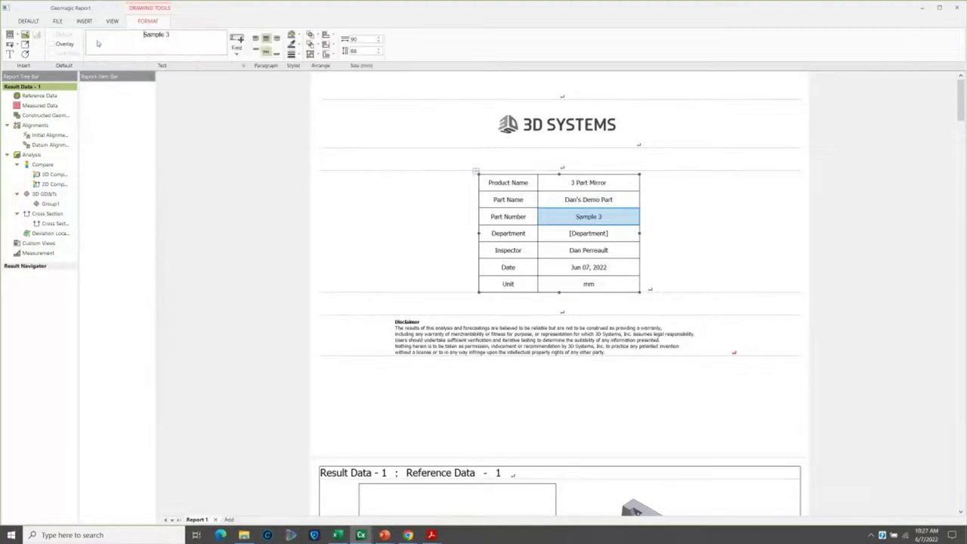
{"action": "key", "text": "BackSpace"}
{"action": "type", "text": "1"}
{"action": "left_click", "coordinate": [372, 238]}
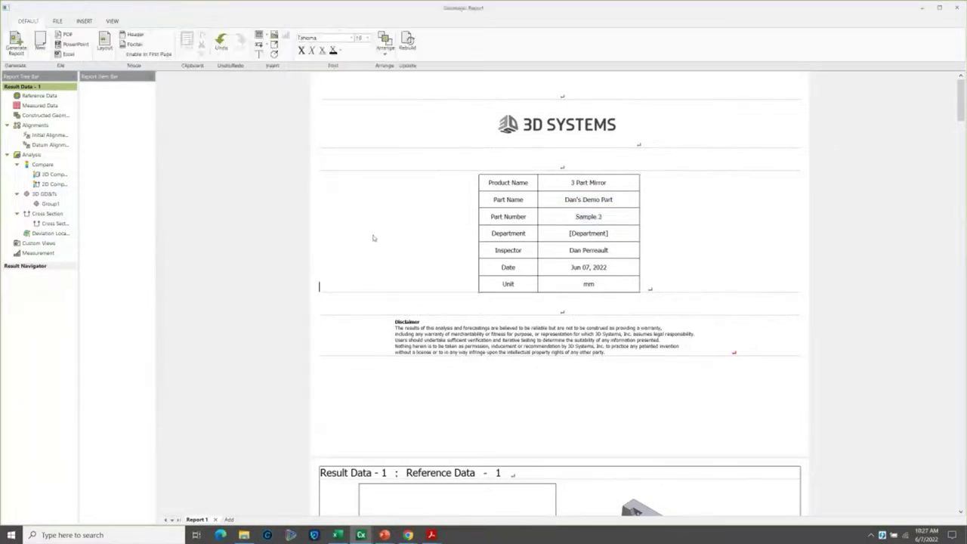
Set the Department field to Quality.
{"action": "left_click", "coordinate": [590, 234]}
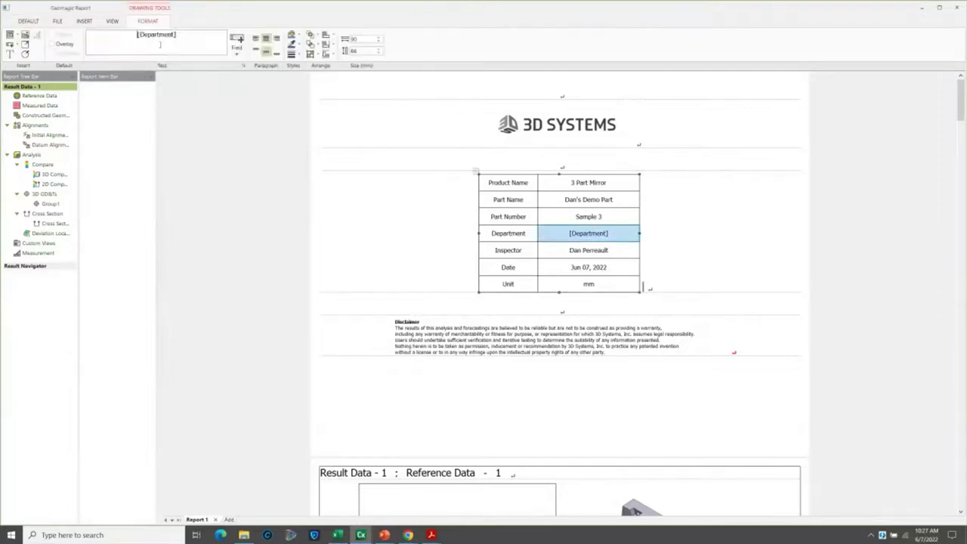
{"action": "double_click", "coordinate": [159, 38]}
{"action": "type", "text": "Quality"}
{"action": "left_click", "coordinate": [413, 215]}
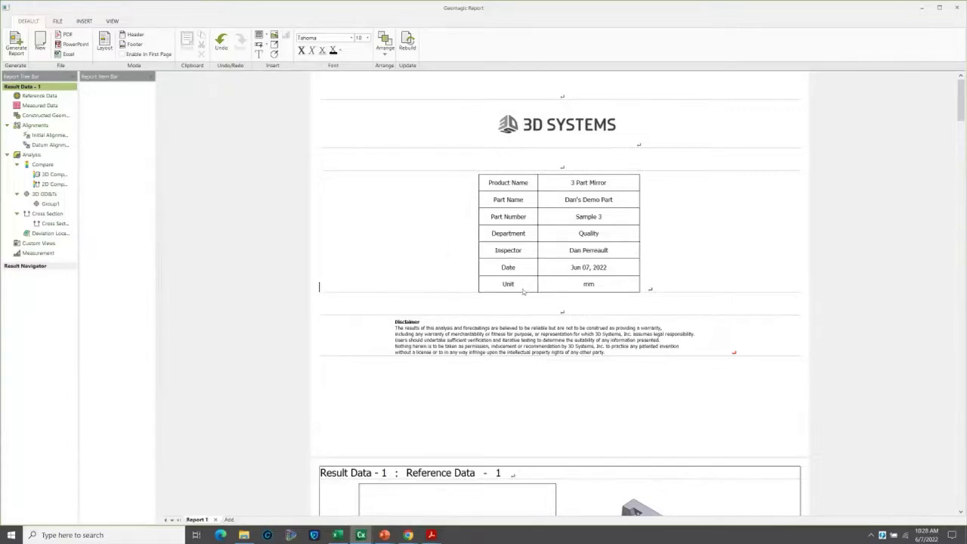
{"action": "scroll", "coordinate": [523, 292], "scroll_direction": "down", "scroll_amount": 10}
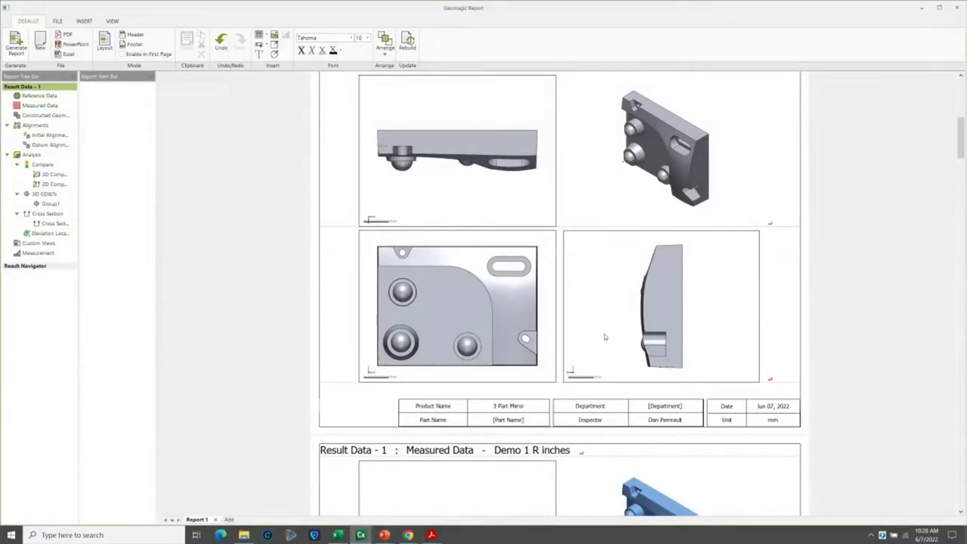
{"action": "scroll", "coordinate": [605, 338], "scroll_direction": "down", "scroll_amount": 5}
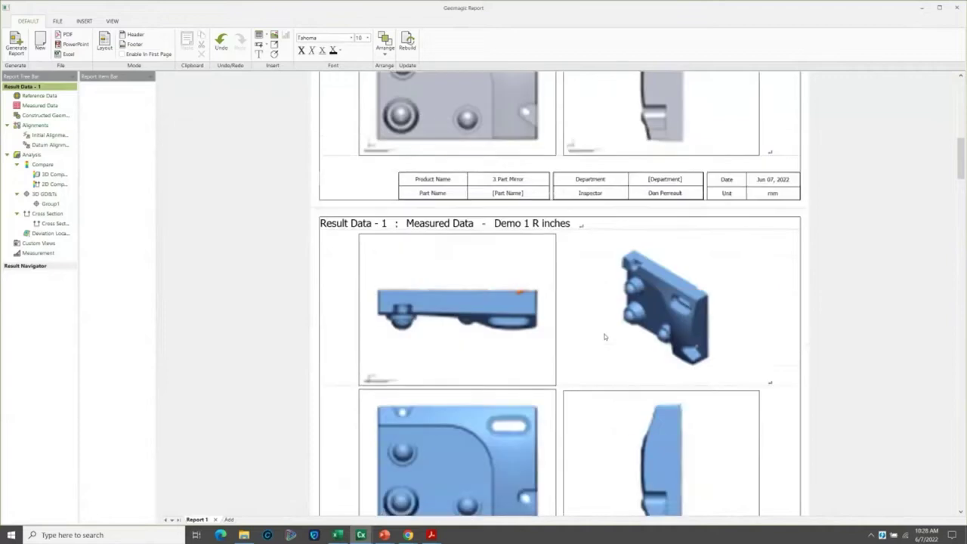
{"action": "scroll", "coordinate": [604, 337], "scroll_direction": "down", "scroll_amount": 2}
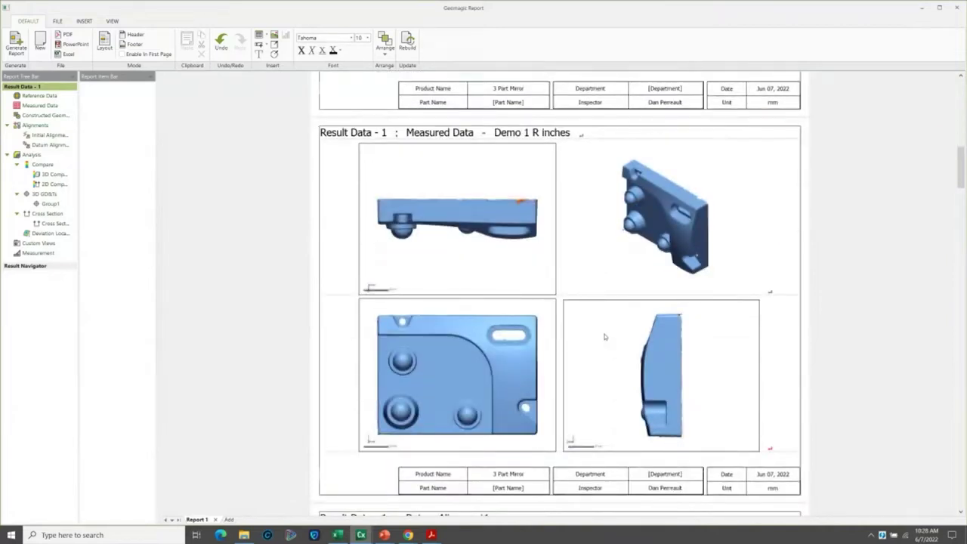
{"action": "scroll", "coordinate": [605, 337], "scroll_direction": "down", "scroll_amount": 2}
{"action": "scroll", "coordinate": [605, 337], "scroll_direction": "down", "scroll_amount": 2}
{"action": "scroll", "coordinate": [604, 337], "scroll_direction": "down", "scroll_amount": 5}
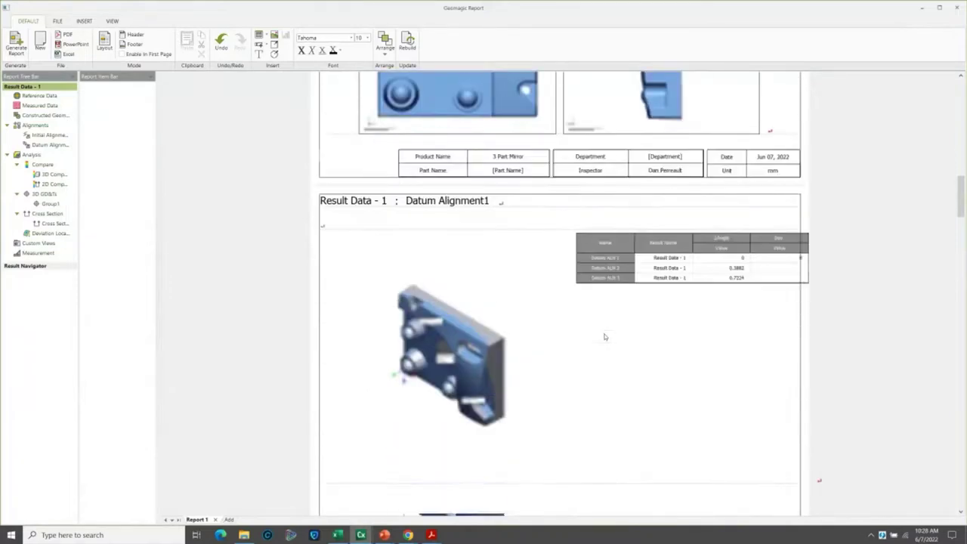
{"action": "scroll", "coordinate": [604, 337], "scroll_direction": "down", "scroll_amount": 1}
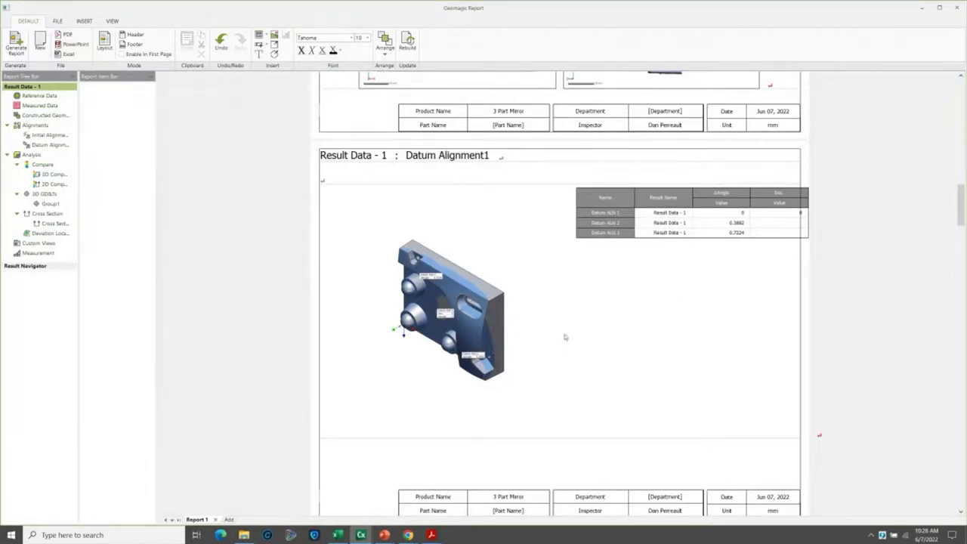
{"action": "scroll", "coordinate": [565, 337], "scroll_direction": "down", "scroll_amount": 3}
{"action": "scroll", "coordinate": [565, 337], "scroll_direction": "down", "scroll_amount": 5}
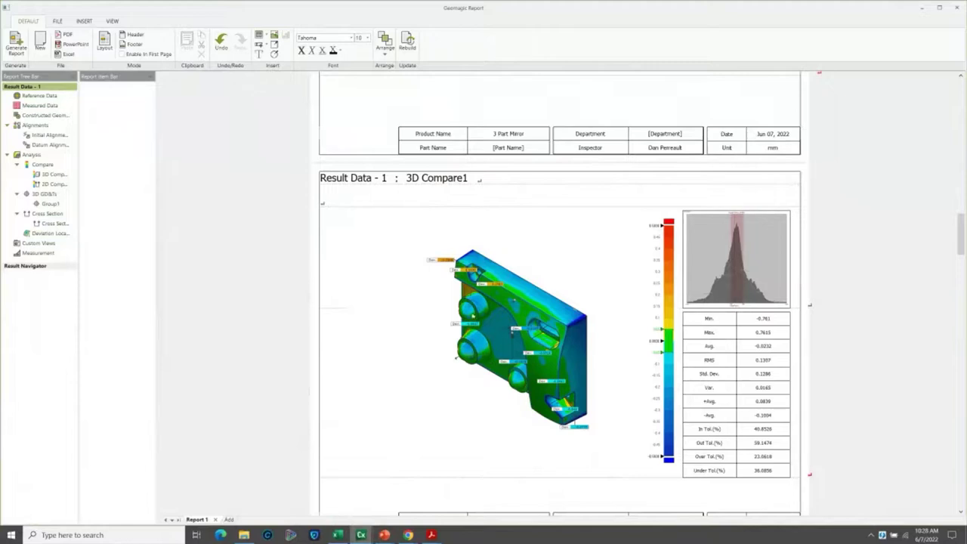
{"action": "scroll", "coordinate": [632, 348], "scroll_direction": "down", "scroll_amount": 8}
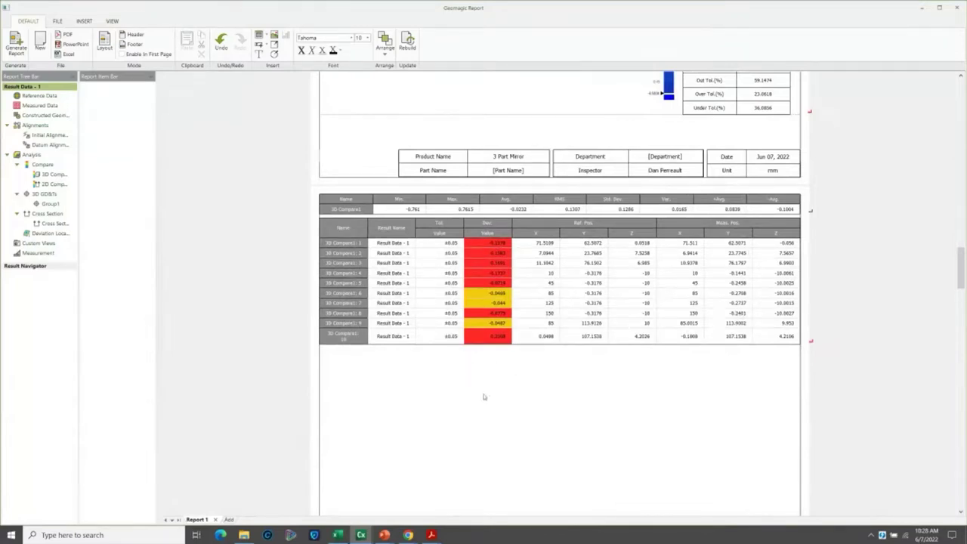
{"action": "scroll", "coordinate": [488, 398], "scroll_direction": "down", "scroll_amount": 6}
{"action": "scroll", "coordinate": [487, 398], "scroll_direction": "down", "scroll_amount": 1}
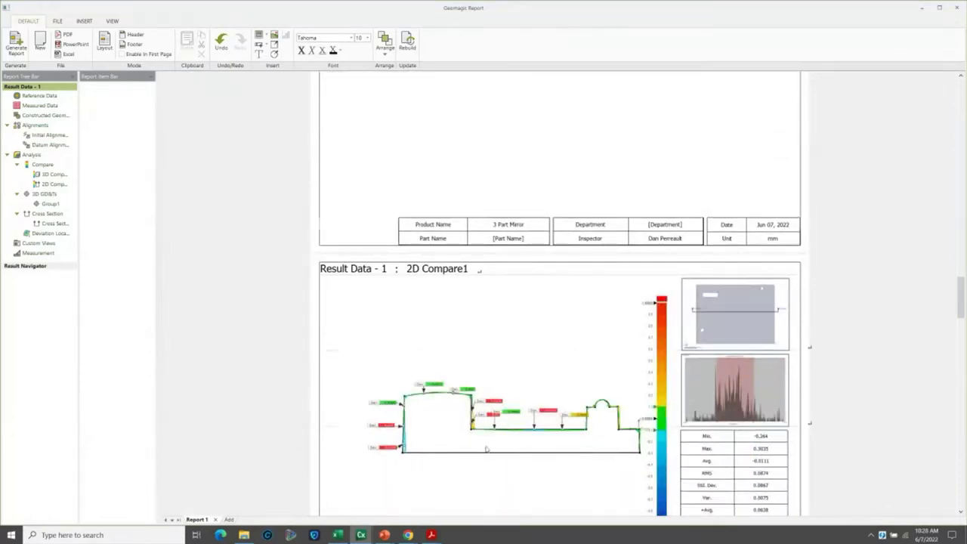
{"action": "scroll", "coordinate": [488, 449], "scroll_direction": "down", "scroll_amount": 1}
{"action": "scroll", "coordinate": [485, 445], "scroll_direction": "down", "scroll_amount": 5}
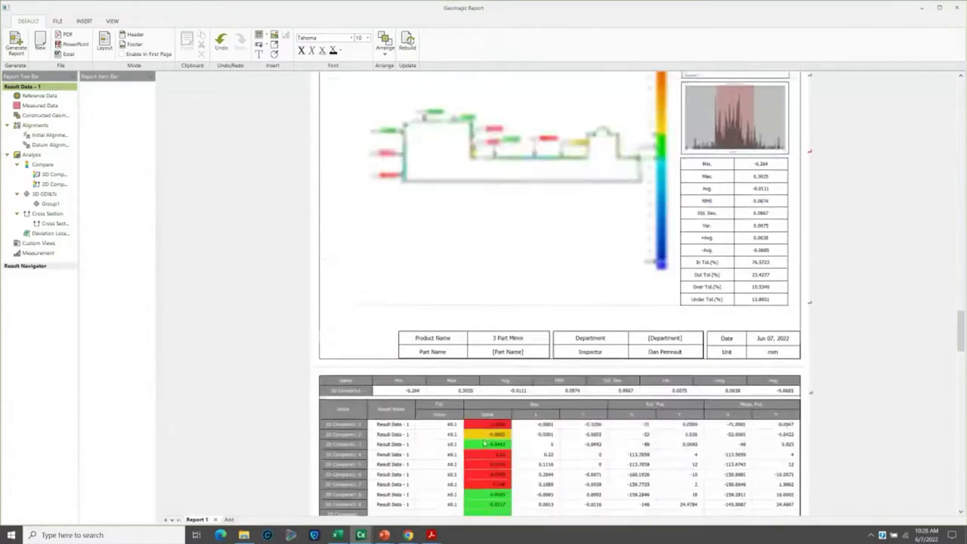
{"action": "scroll", "coordinate": [484, 444], "scroll_direction": "down", "scroll_amount": 3}
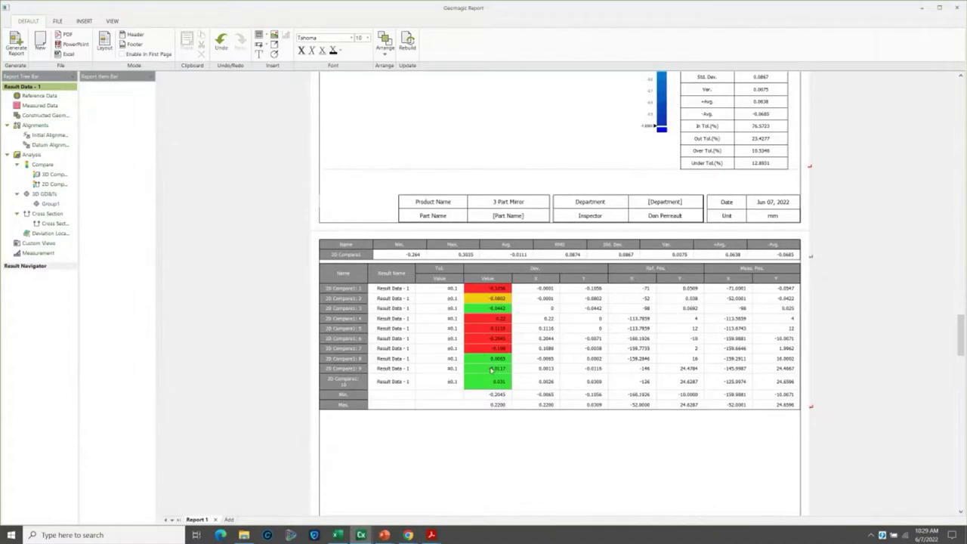
{"action": "scroll", "coordinate": [490, 437], "scroll_direction": "down", "scroll_amount": 9}
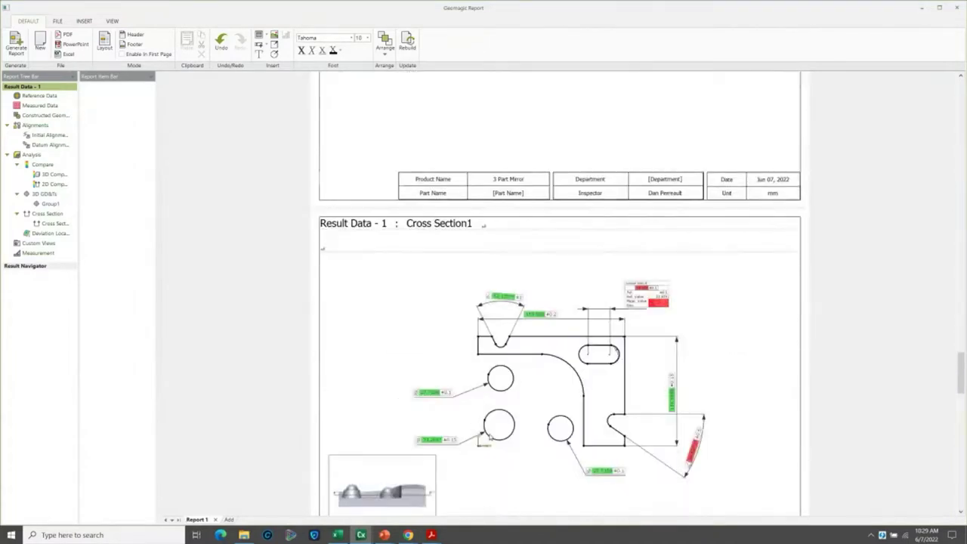
{"action": "scroll", "coordinate": [489, 437], "scroll_direction": "down", "scroll_amount": 2}
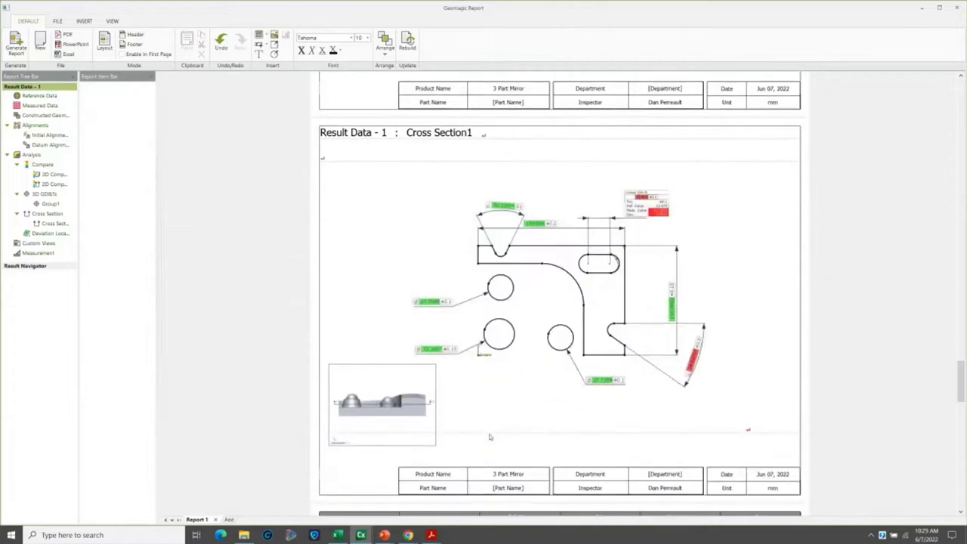
{"action": "scroll", "coordinate": [490, 437], "scroll_direction": "down", "scroll_amount": 8}
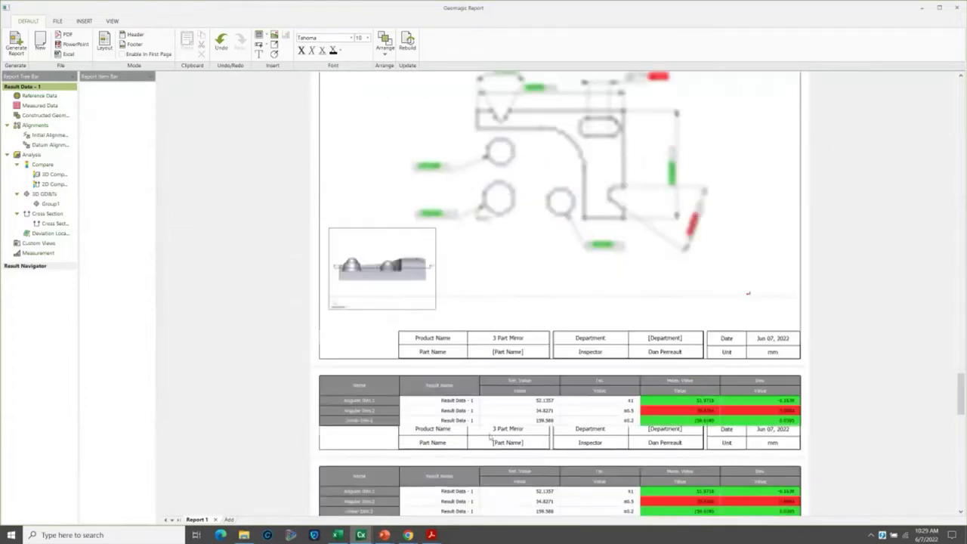
{"action": "scroll", "coordinate": [490, 436], "scroll_direction": "down", "scroll_amount": 6}
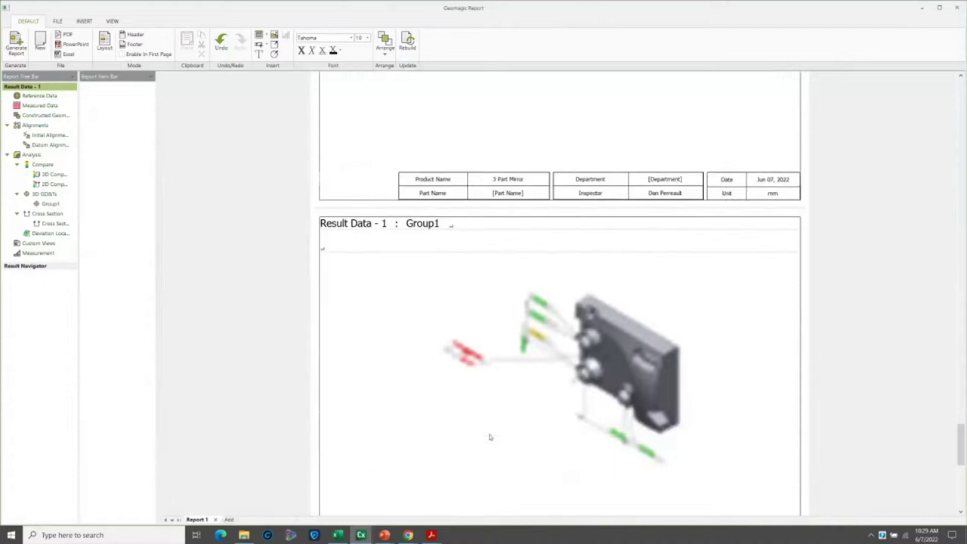
{"action": "scroll", "coordinate": [490, 437], "scroll_direction": "down", "scroll_amount": 1}
{"action": "scroll", "coordinate": [490, 436], "scroll_direction": "down", "scroll_amount": 7}
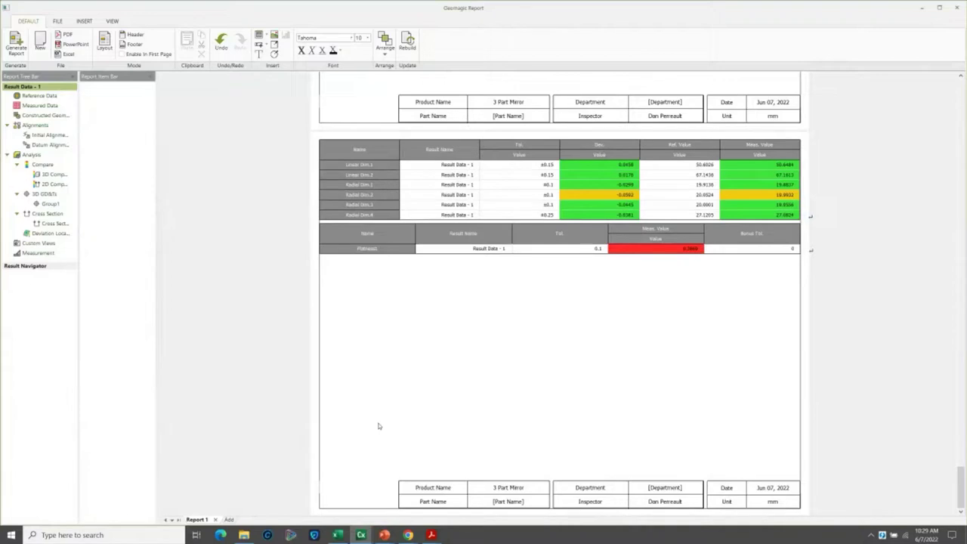
{"action": "mouse_move", "coordinate": [362, 535]}
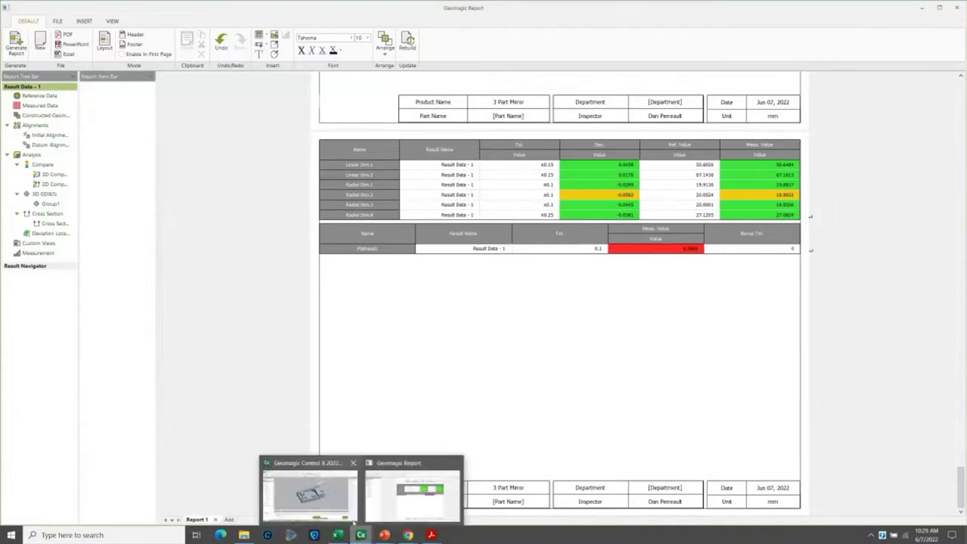
In Control X, start Replace Measured Data and choose the Demo 2 W Inches.stl scan.
{"action": "left_click", "coordinate": [338, 507]}
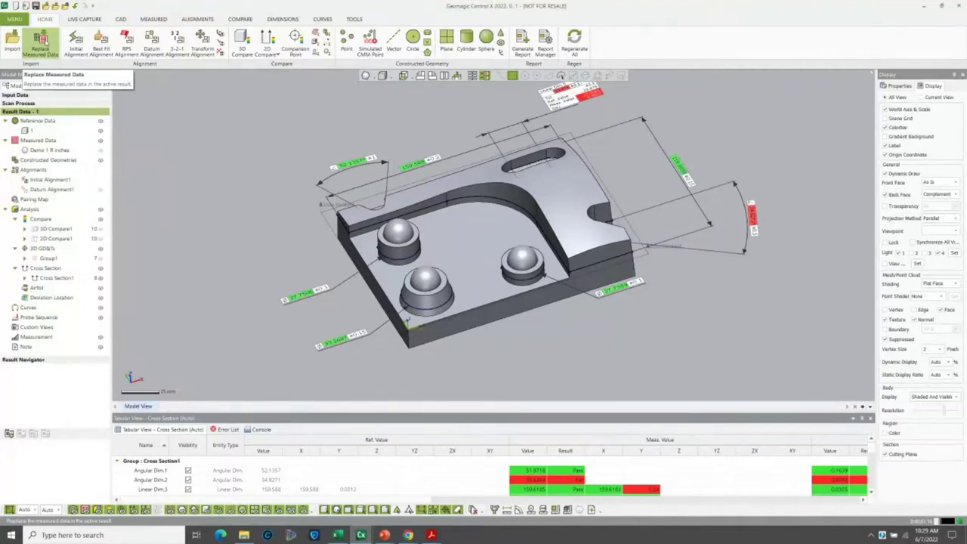
{"action": "left_click", "coordinate": [41, 43]}
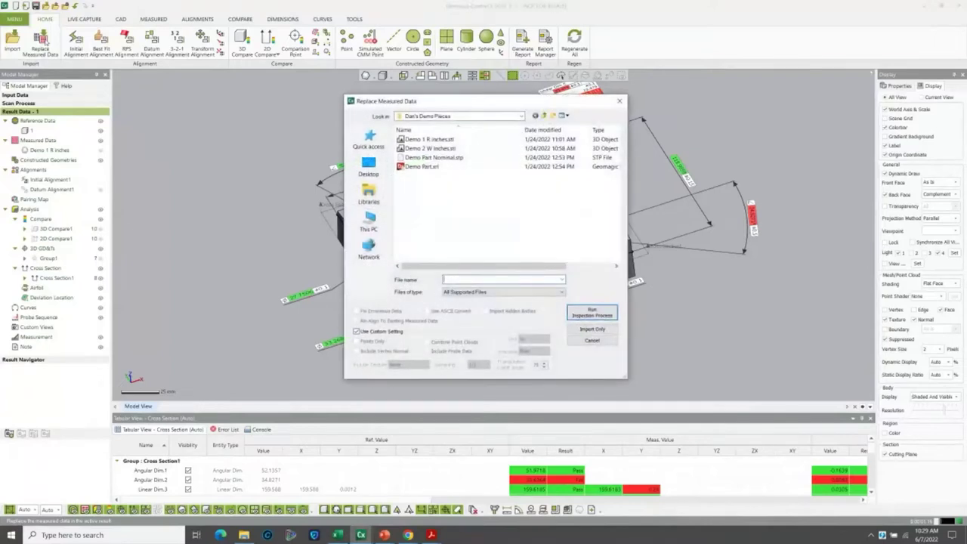
{"action": "left_click", "coordinate": [425, 149]}
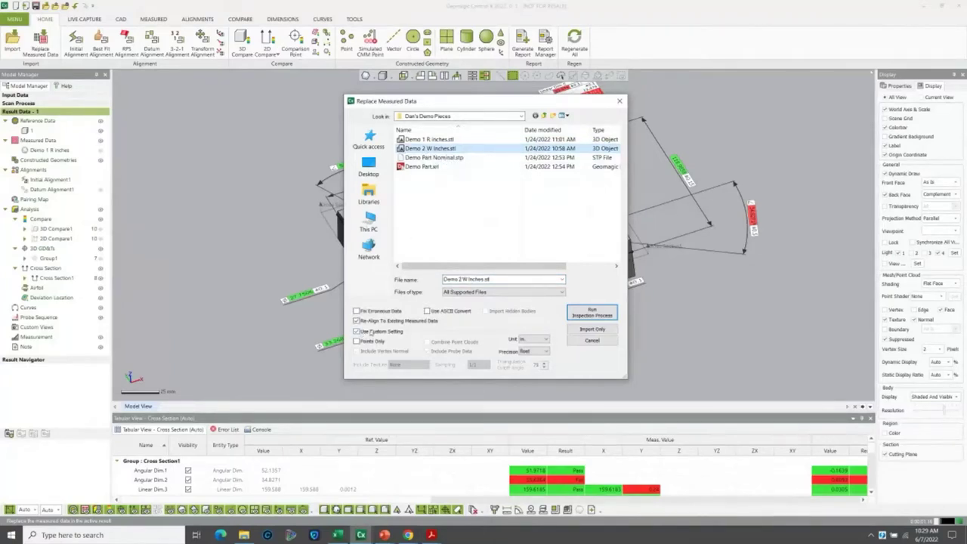
Run the inspection process so all results recalculate on Demo 2 W Inches.
{"action": "left_click", "coordinate": [591, 314]}
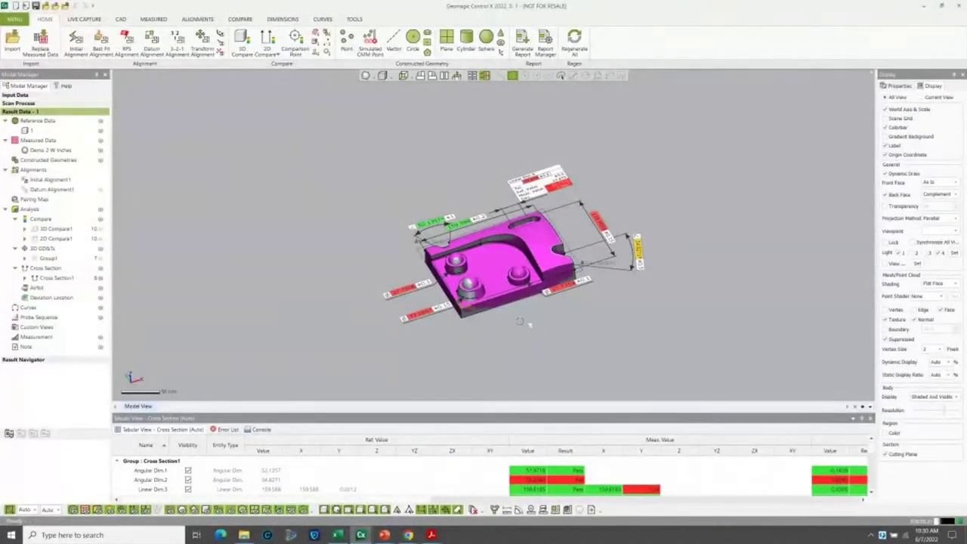
{"action": "scroll", "coordinate": [521, 322], "scroll_direction": "up", "scroll_amount": 3}
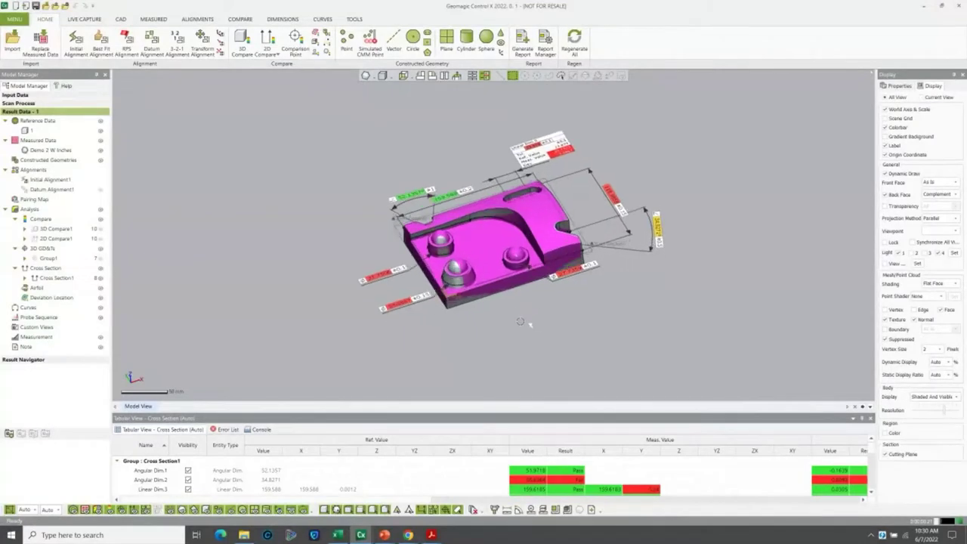
Hide the Demo 2 W Inches scan, show the 3D Compare1 colour map, and orbit the part.
{"action": "left_click", "coordinate": [101, 150]}
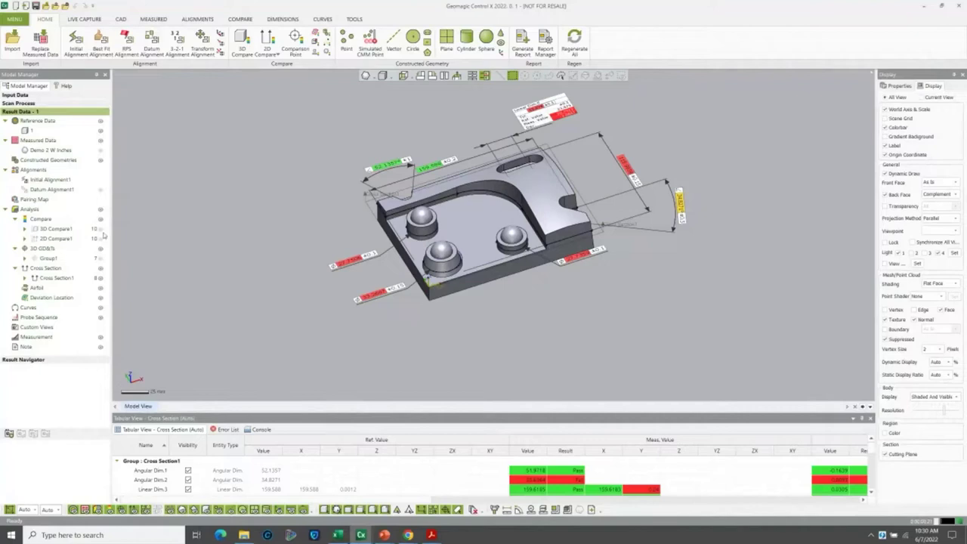
{"action": "left_click", "coordinate": [100, 229]}
{"action": "right_click_drag", "start_coordinate": [495, 369], "coordinate": [476, 342]}
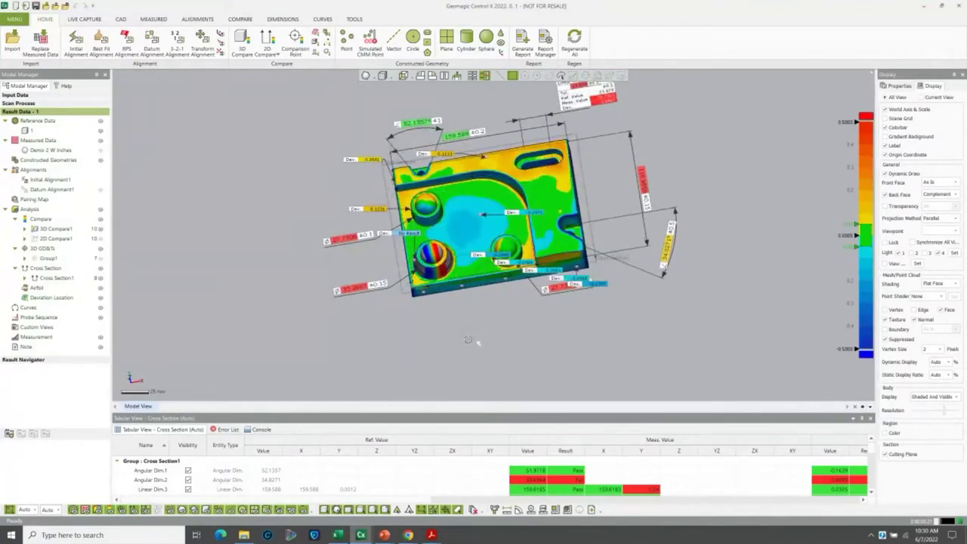
{"action": "right_click_drag", "start_coordinate": [478, 340], "coordinate": [499, 310]}
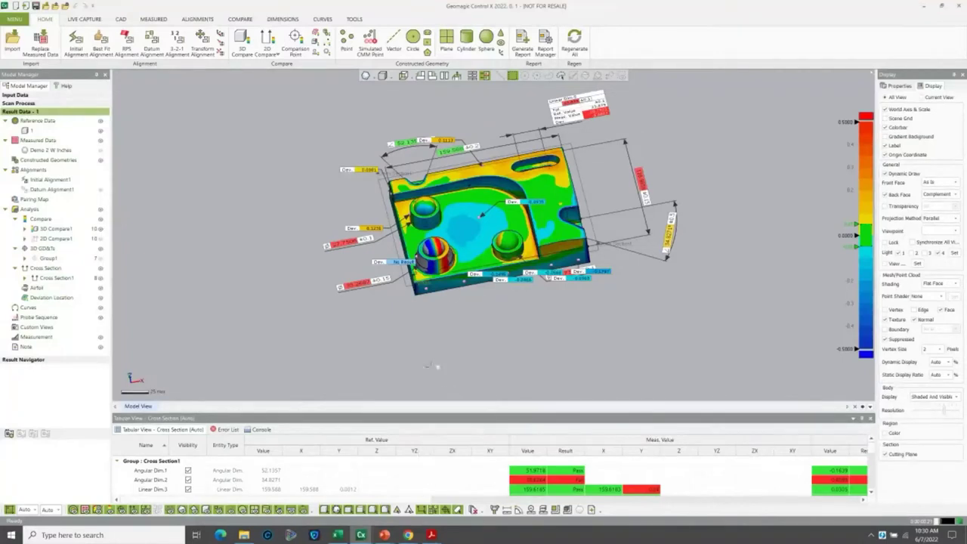
In Geomagic Report, rebuild Report 1 so its pages use the Demo 2 W Inches scan.
{"action": "mouse_move", "coordinate": [362, 533]}
{"action": "left_click", "coordinate": [382, 503]}
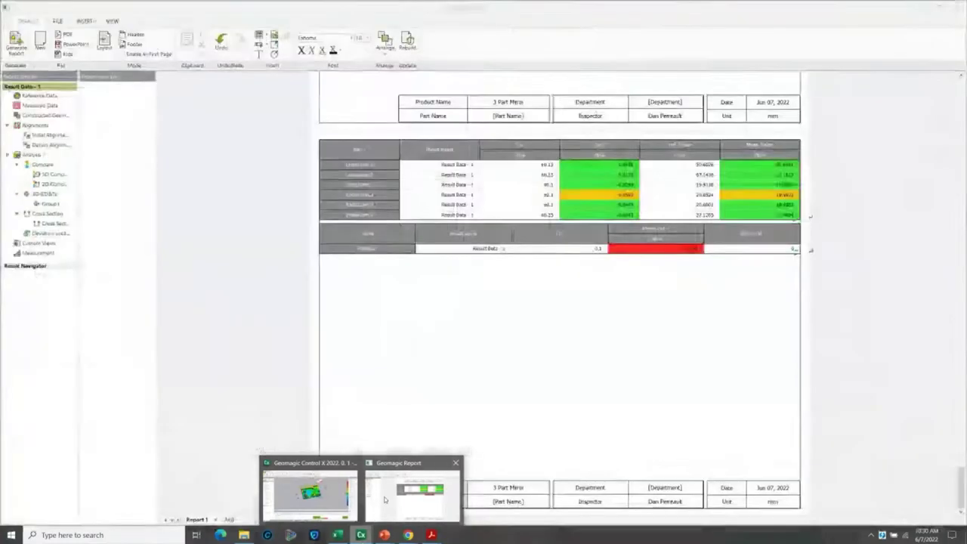
{"action": "scroll", "coordinate": [866, 274], "scroll_direction": "up", "scroll_amount": 1}
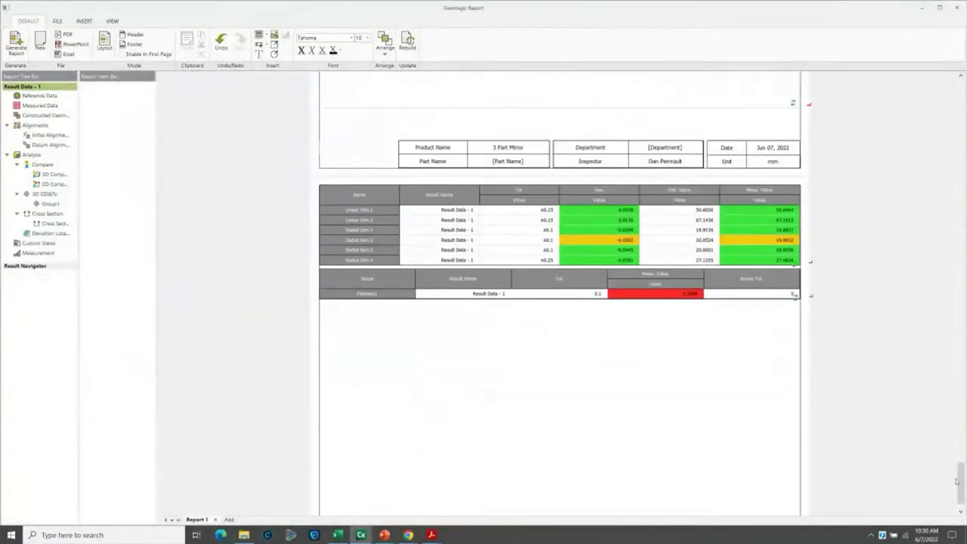
{"action": "left_click_drag", "start_coordinate": [960, 465], "coordinate": [947, 162]}
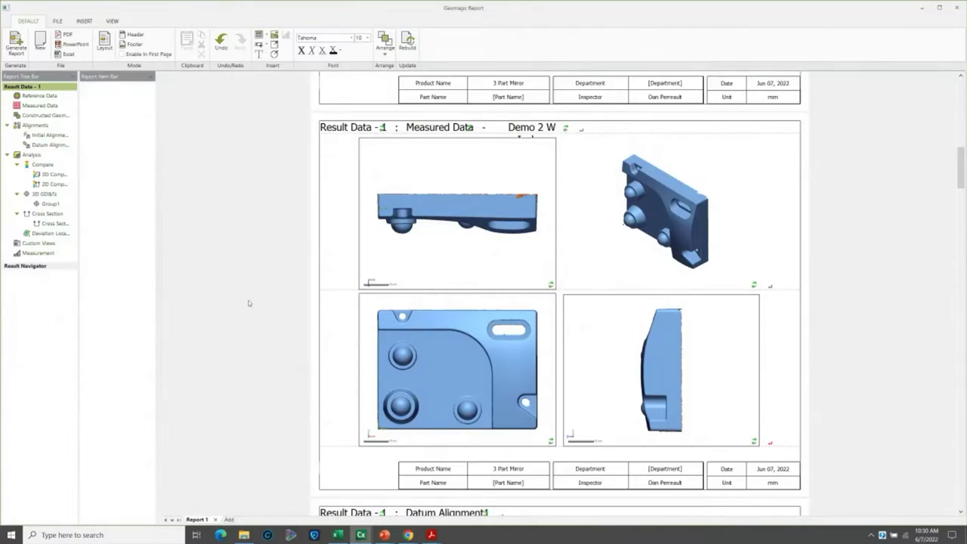
{"action": "left_click", "coordinate": [408, 45]}
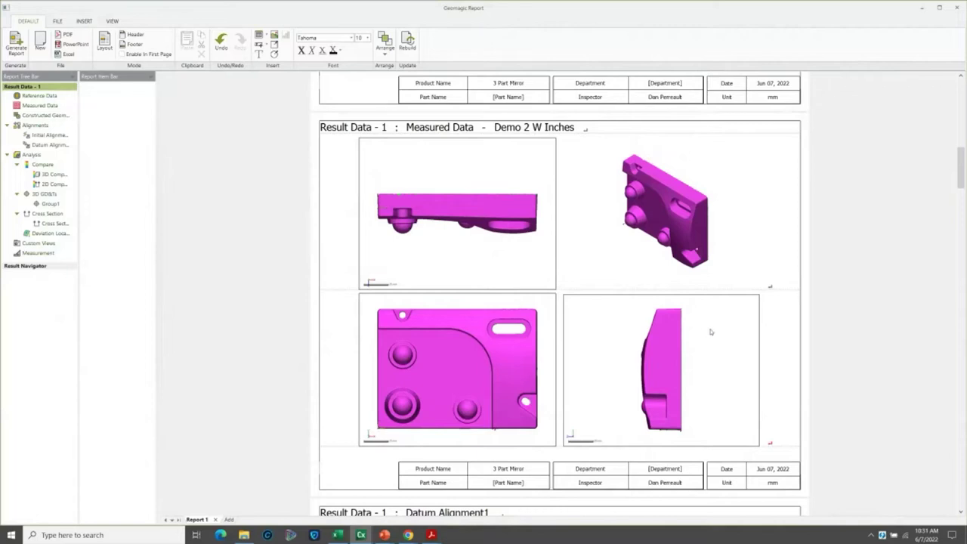
Review the rebuilt 3D Compare, 2D Compare and Cross Section pages, then minimize the report.
{"action": "scroll", "coordinate": [609, 330], "scroll_direction": "down", "scroll_amount": 4}
{"action": "scroll", "coordinate": [609, 330], "scroll_direction": "down", "scroll_amount": 6}
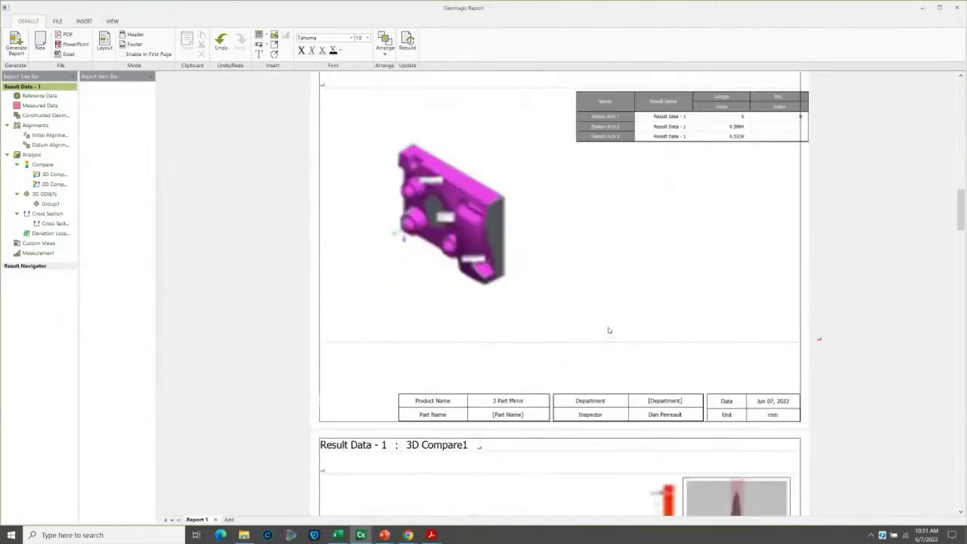
{"action": "scroll", "coordinate": [610, 330], "scroll_direction": "down", "scroll_amount": 3}
{"action": "scroll", "coordinate": [609, 331], "scroll_direction": "down", "scroll_amount": 3}
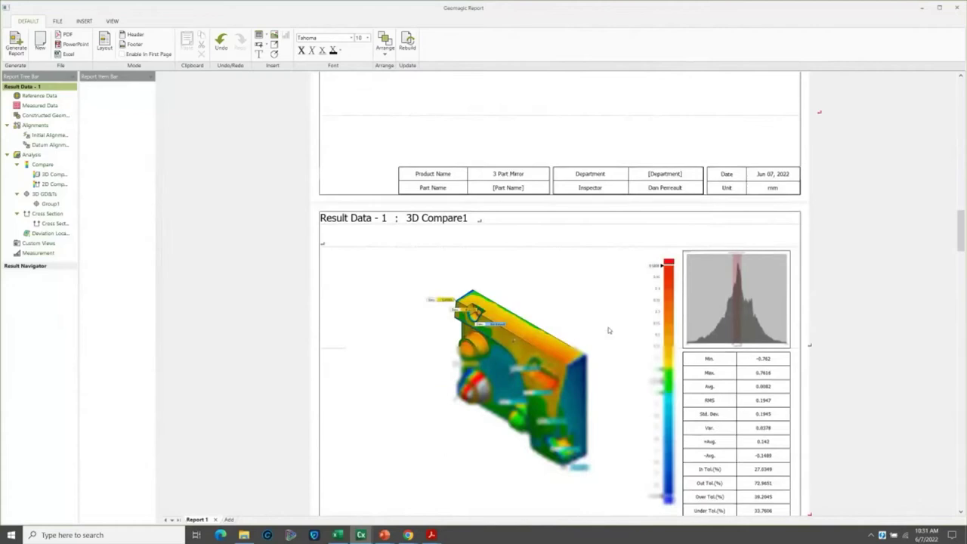
{"action": "scroll", "coordinate": [549, 351], "scroll_direction": "down", "scroll_amount": 9}
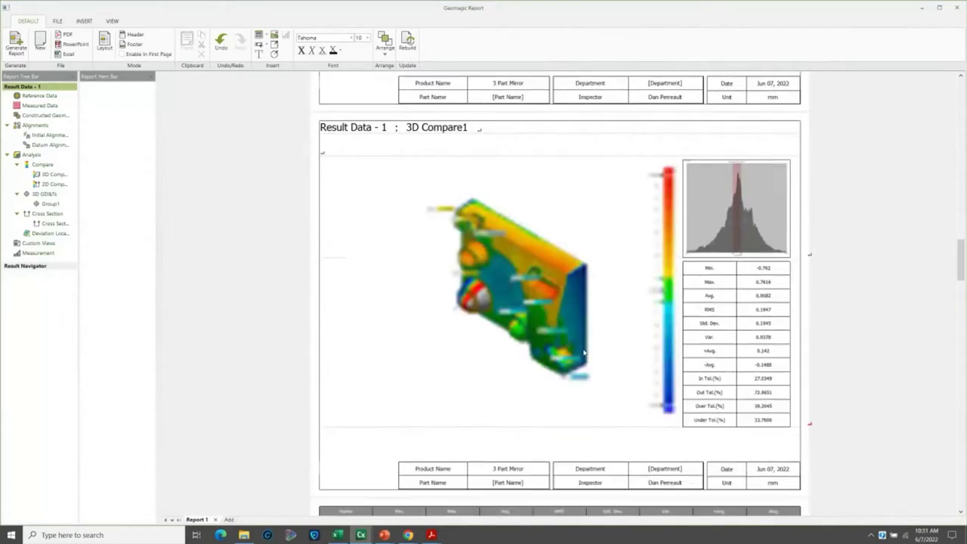
{"action": "scroll", "coordinate": [585, 352], "scroll_direction": "down", "scroll_amount": 11}
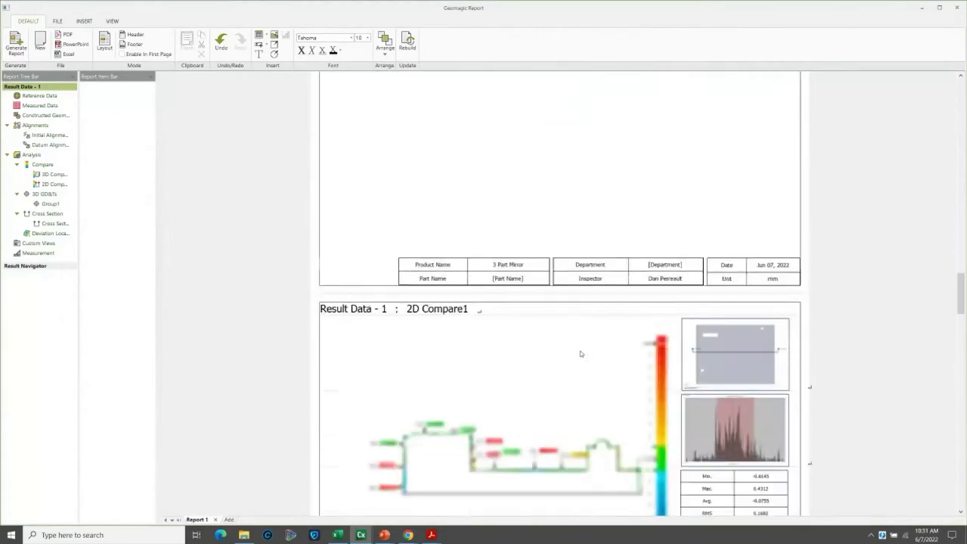
{"action": "scroll", "coordinate": [519, 365], "scroll_direction": "down", "scroll_amount": 20}
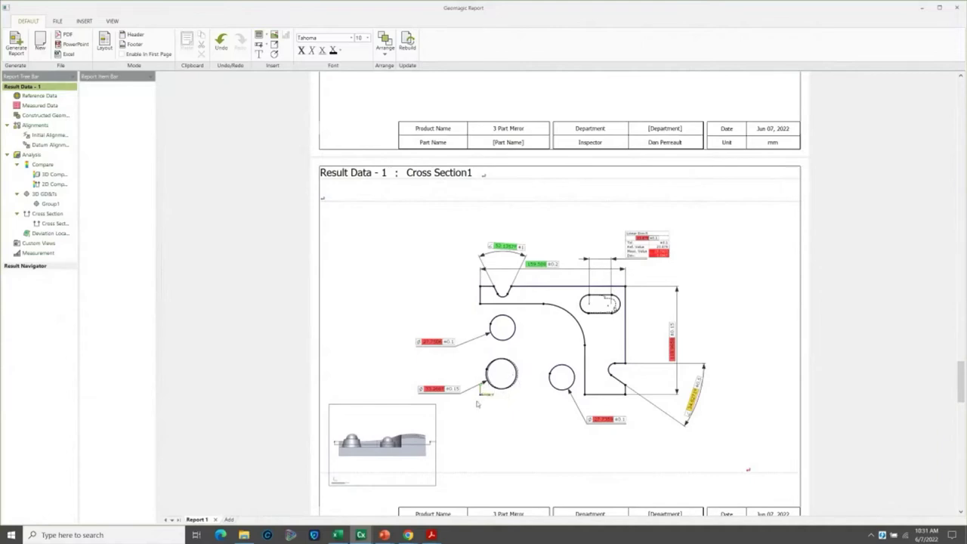
{"action": "scroll", "coordinate": [477, 404], "scroll_direction": "down", "scroll_amount": 3}
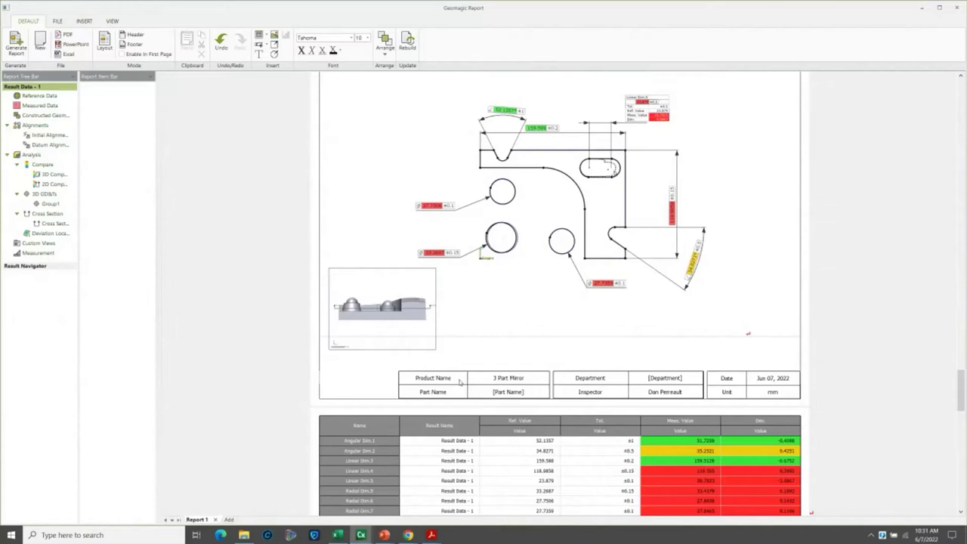
{"action": "mouse_move", "coordinate": [385, 537]}
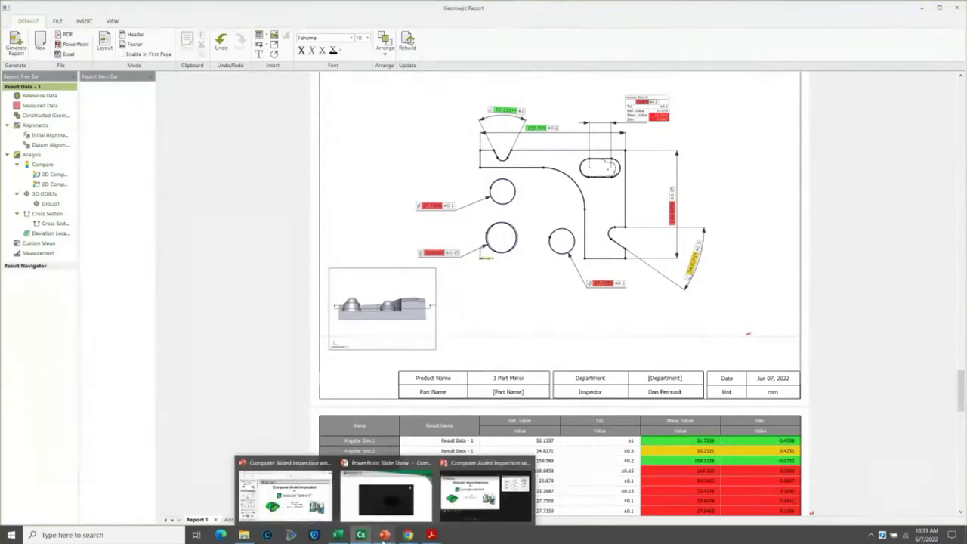
{"action": "mouse_move", "coordinate": [307, 504]}
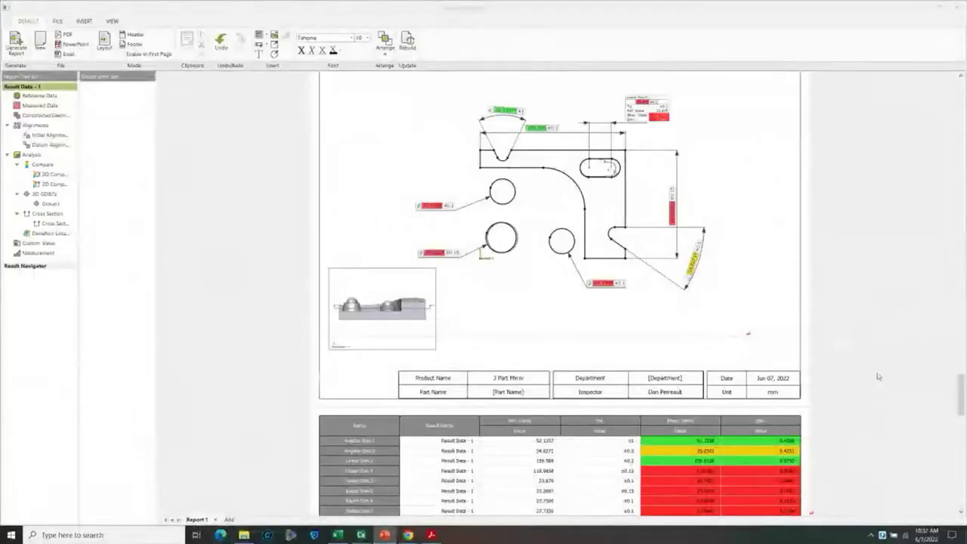
{"action": "scroll", "coordinate": [879, 376], "scroll_direction": "up", "scroll_amount": 1}
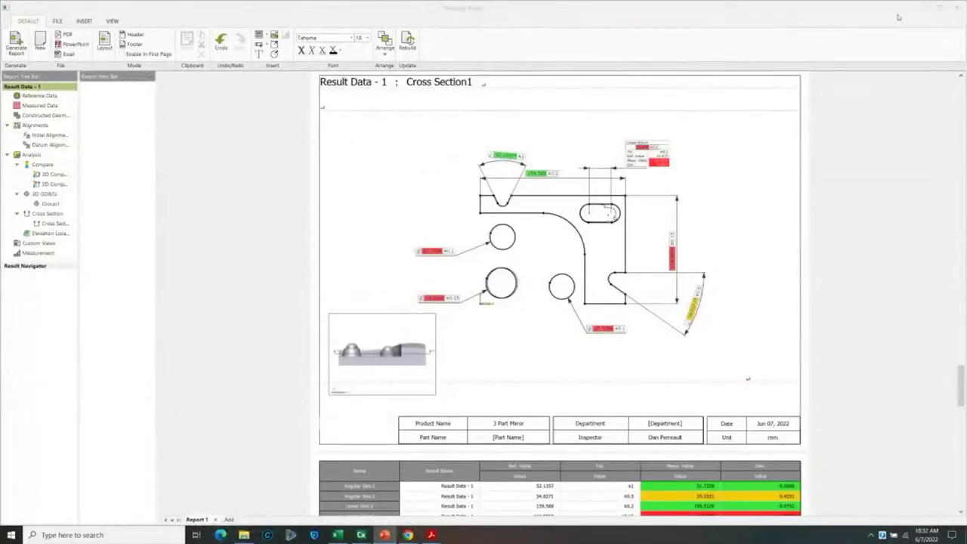
{"action": "left_click", "coordinate": [922, 9]}
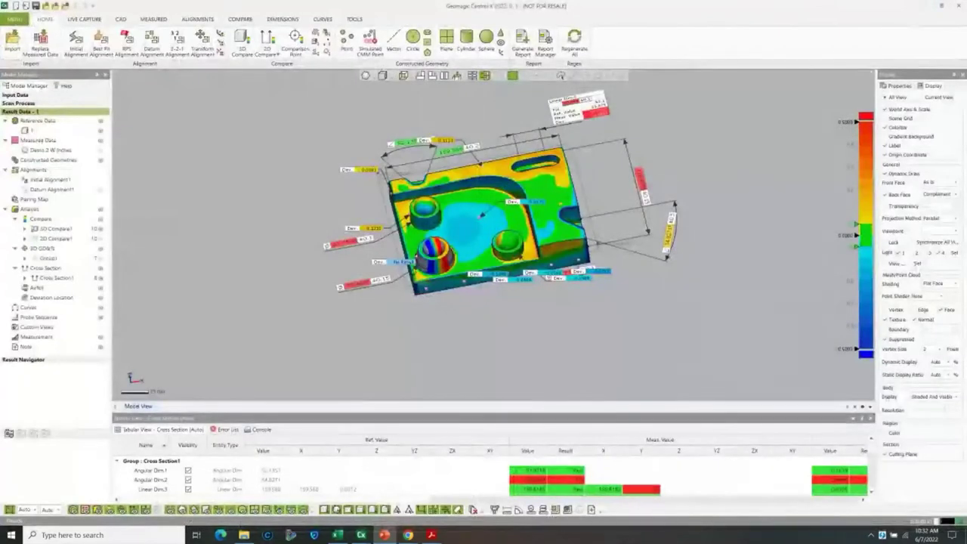